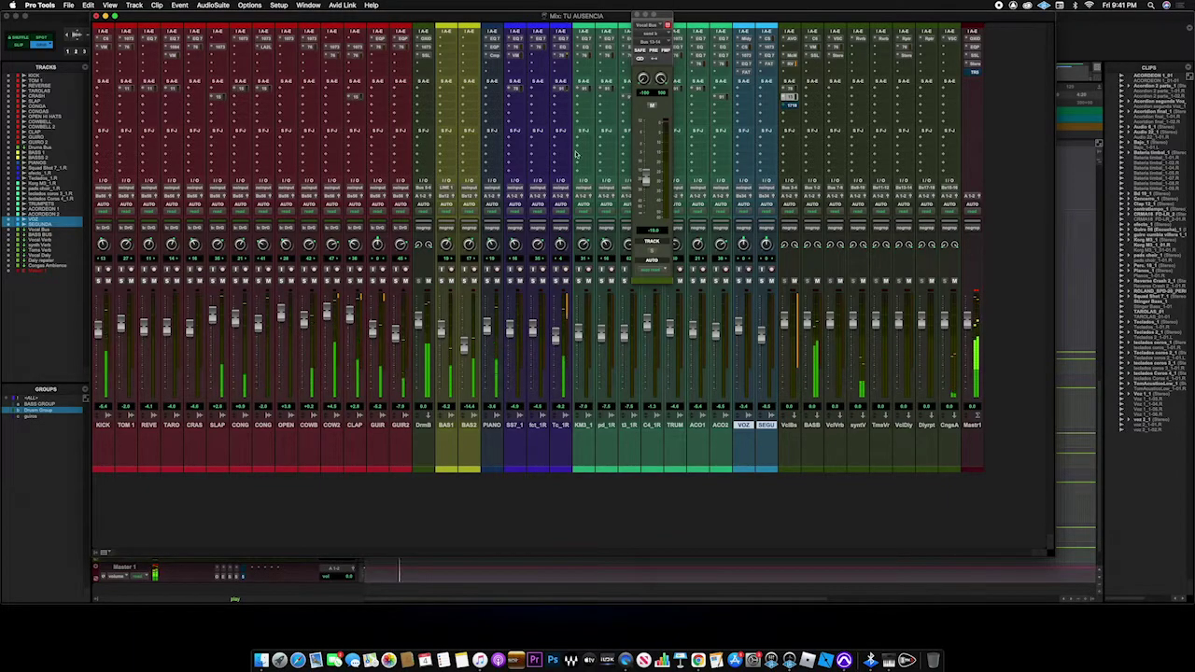
- Stop the session's playback and switch from the Mix window to the Edit window
{"action": "key", "text": "space"}
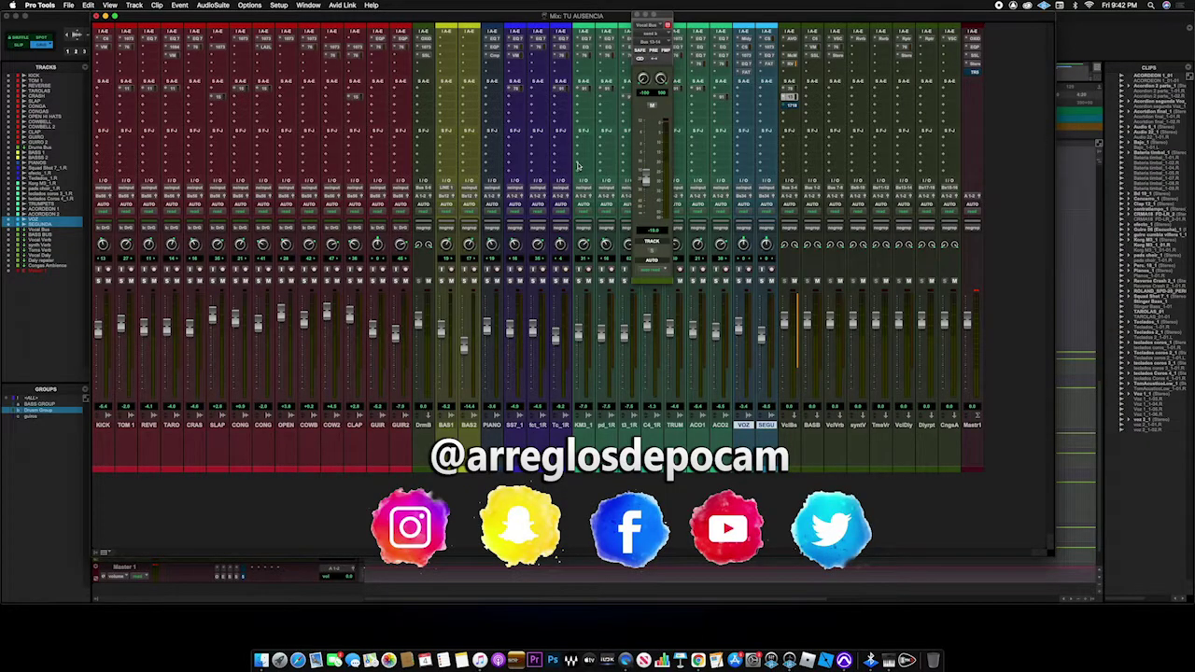
{"action": "left_click_drag", "start_coordinate": [434, 17], "coordinate": [434, 17]}
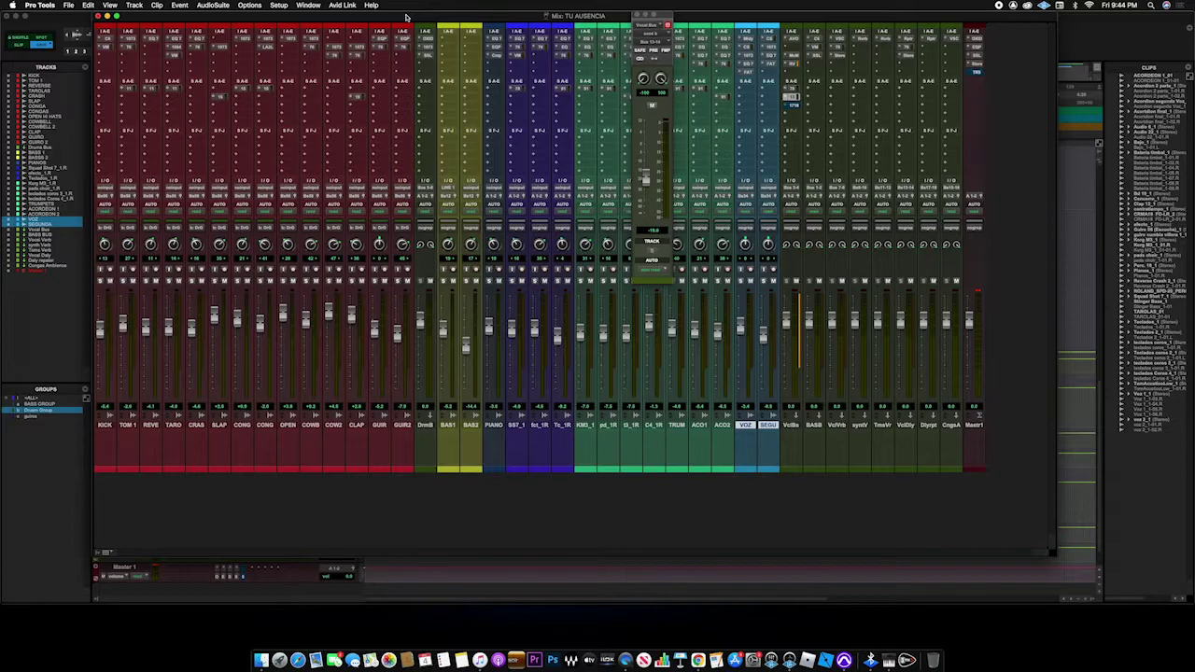
{"action": "key", "text": "super+equal"}
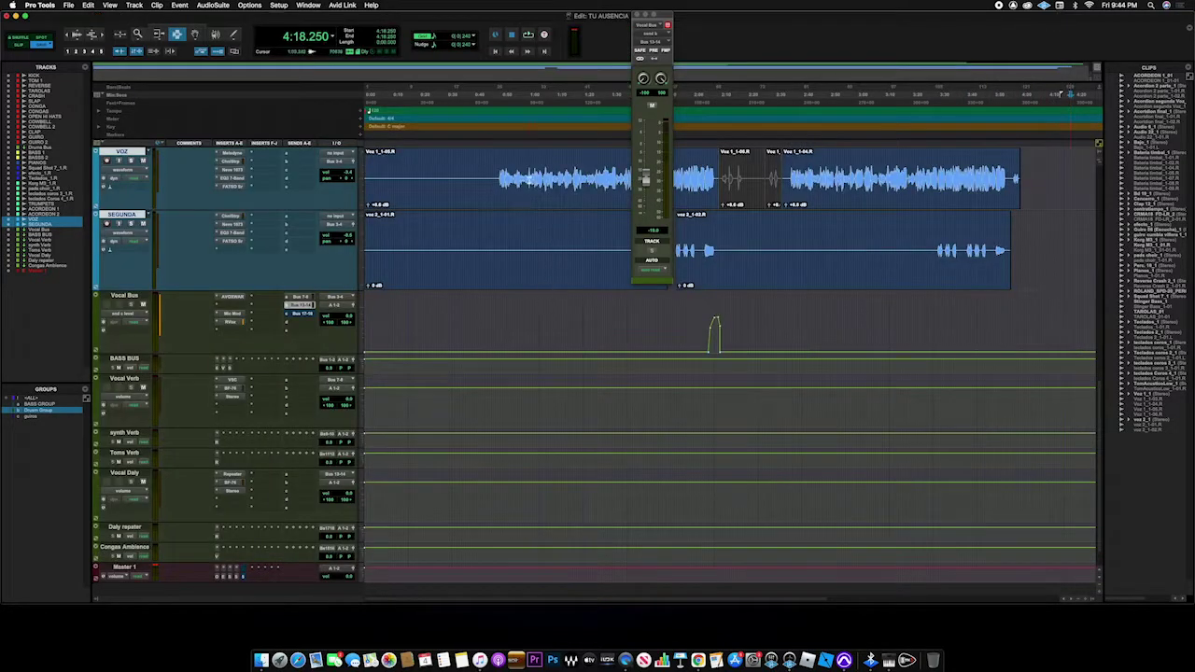
- Play the song from about 0:47, just before the VOZ vocal enters, look over the drum, bass and vocal tracks, and stop playback
{"action": "scroll", "coordinate": [504, 182], "scroll_direction": "up", "scroll_amount": 2}
{"action": "left_click", "coordinate": [496, 198]}
{"action": "key", "text": "space"}
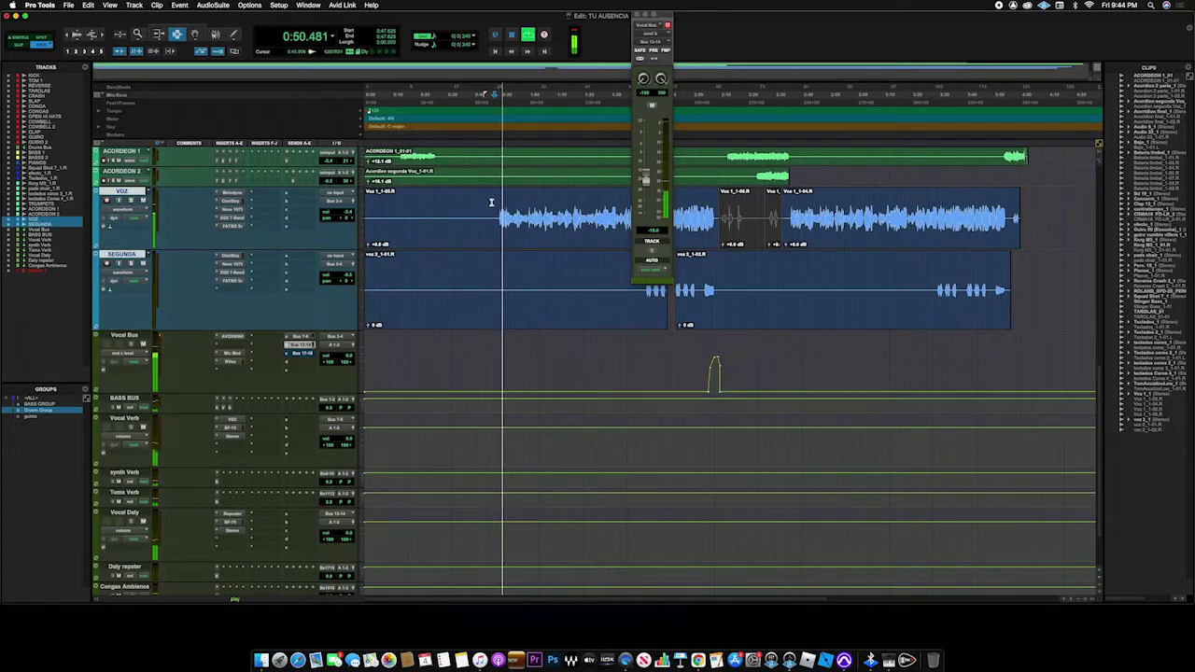
{"action": "scroll", "coordinate": [500, 205], "scroll_direction": "down", "scroll_amount": 2}
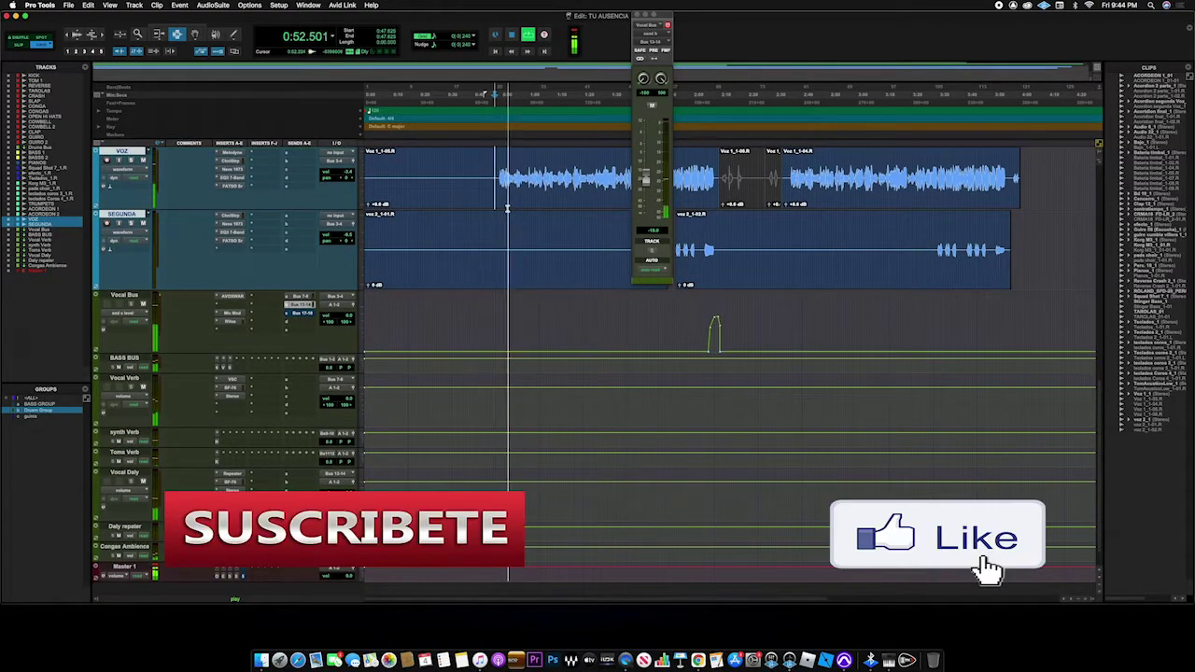
{"action": "scroll", "coordinate": [559, 157], "scroll_direction": "up", "scroll_amount": 2}
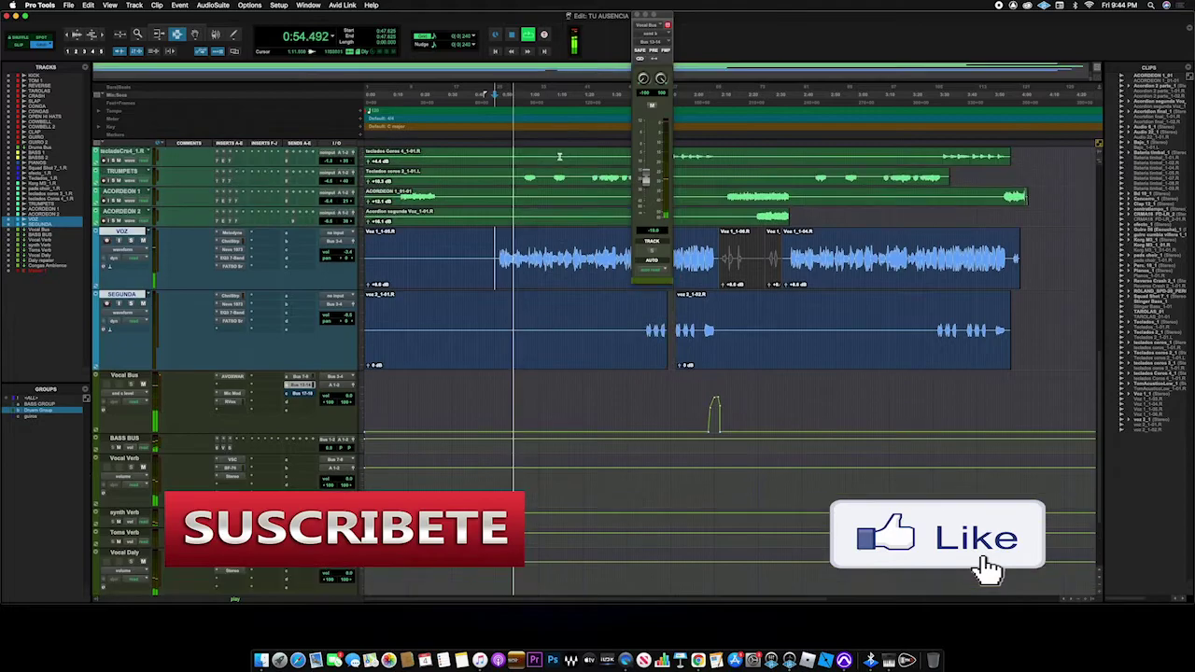
{"action": "scroll", "coordinate": [559, 157], "scroll_direction": "up", "scroll_amount": 10}
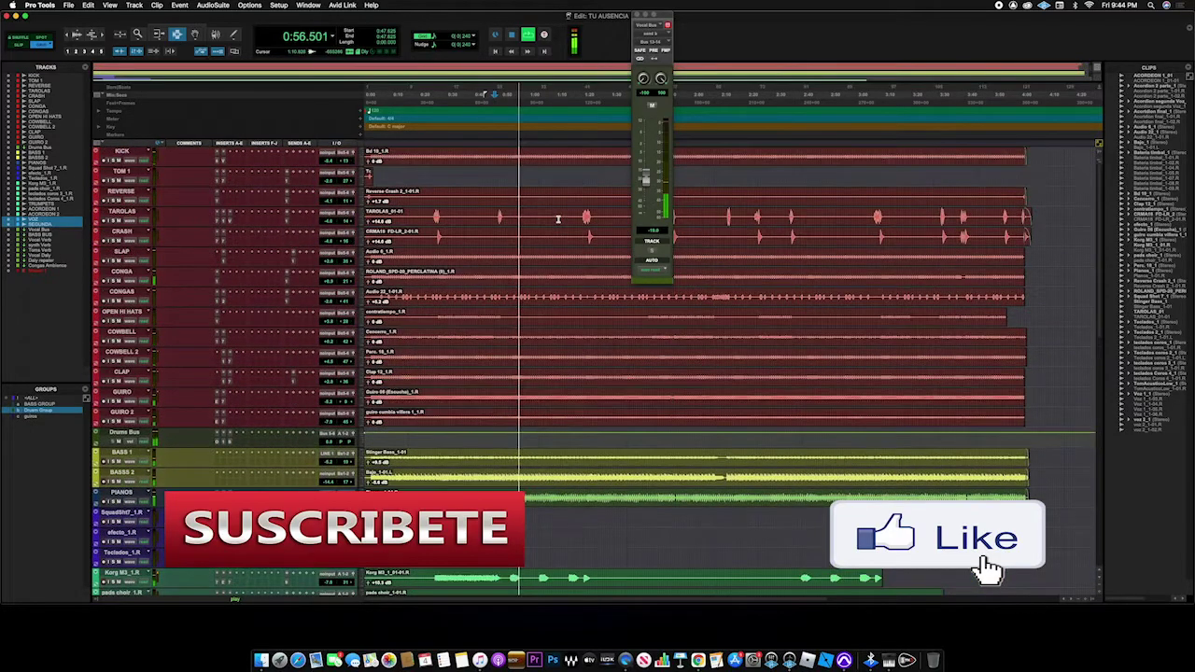
{"action": "scroll", "coordinate": [558, 219], "scroll_direction": "down", "scroll_amount": 3}
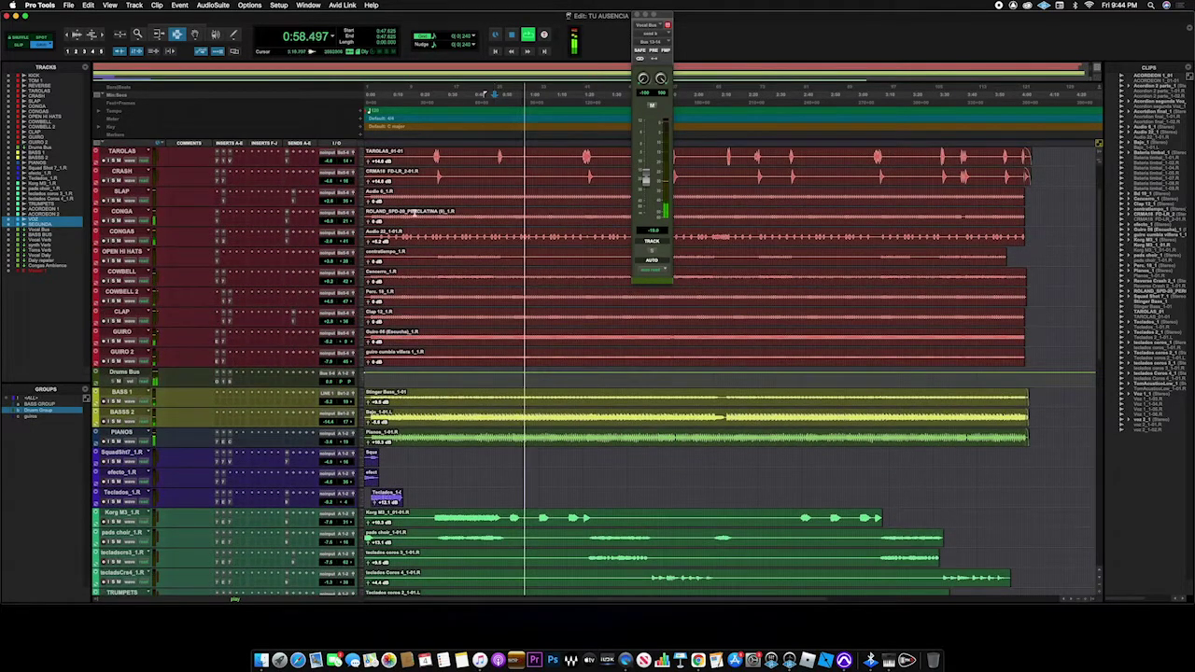
{"action": "key", "text": "space"}
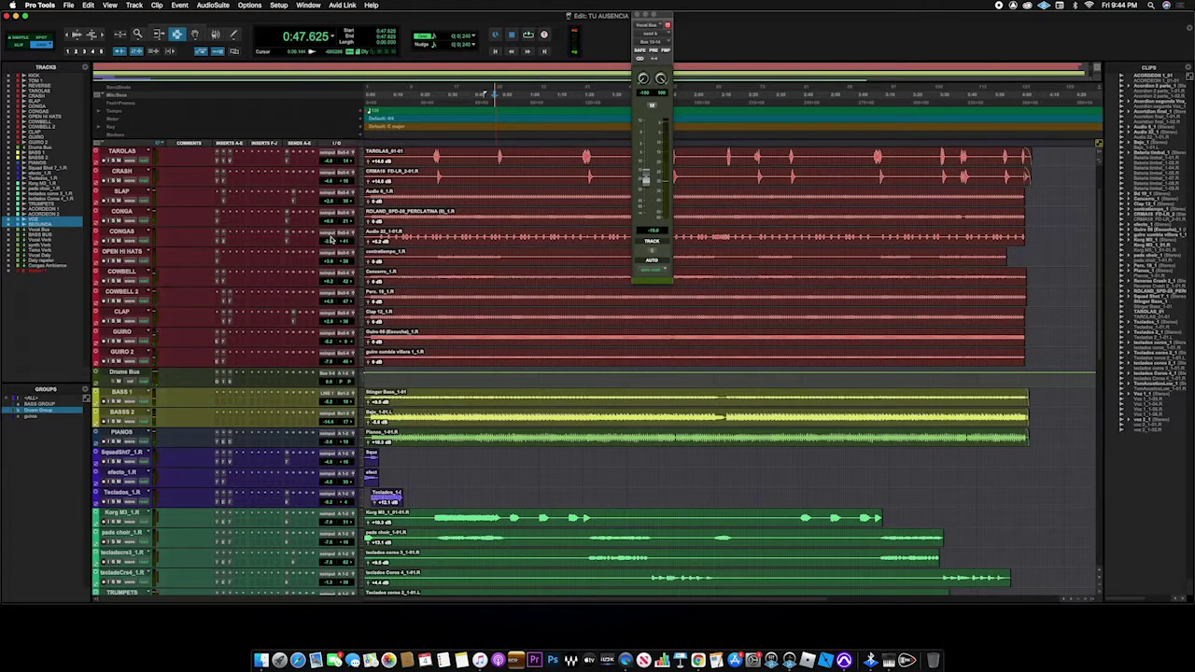
- Solo the drum and percussion tracks, from KICK to GUIRO 2, and audition them from about 0:37
{"action": "scroll", "coordinate": [405, 248], "scroll_direction": "down", "scroll_amount": 4}
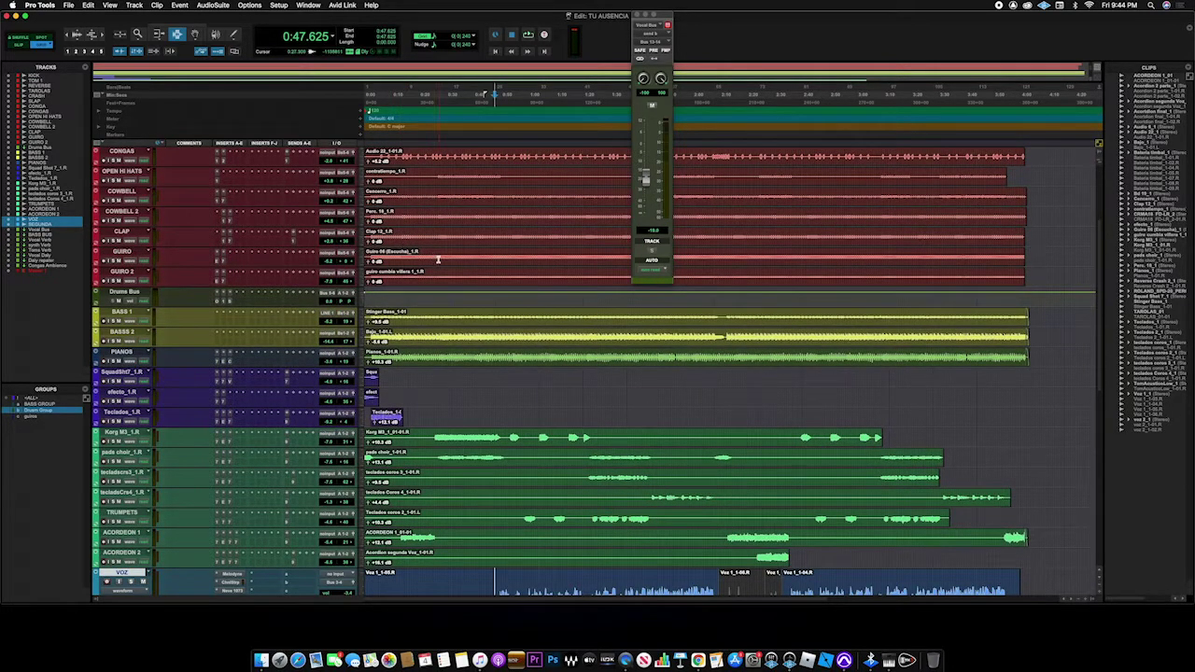
{"action": "scroll", "coordinate": [442, 254], "scroll_direction": "down", "scroll_amount": 5}
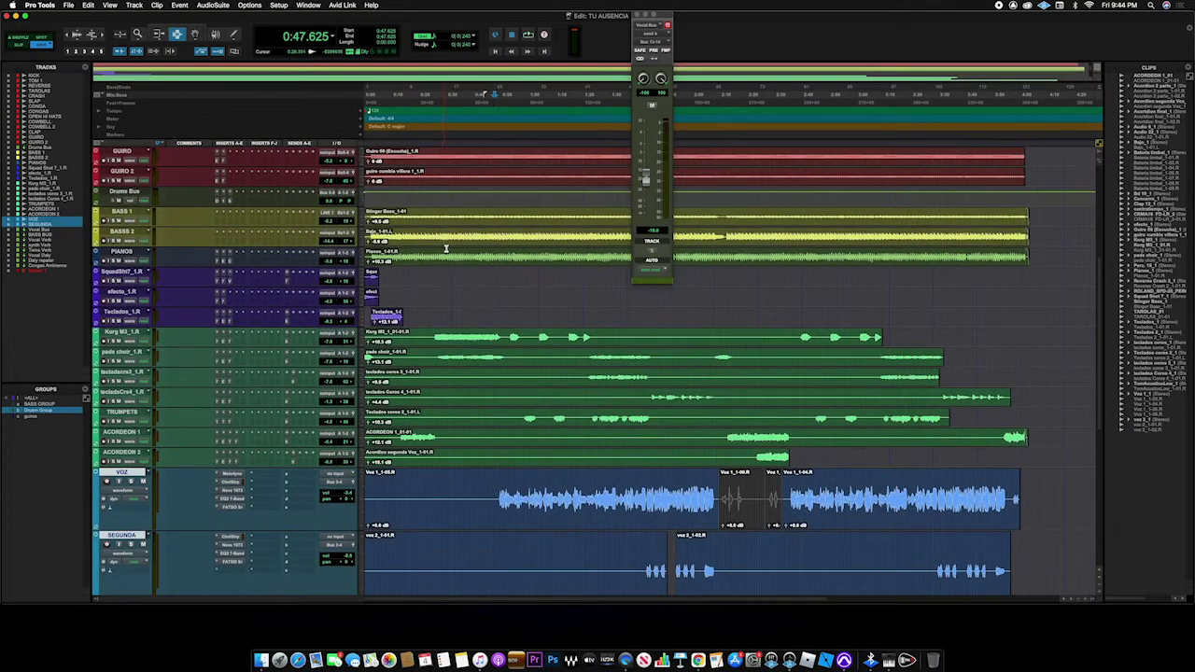
{"action": "scroll", "coordinate": [446, 248], "scroll_direction": "up", "scroll_amount": 12}
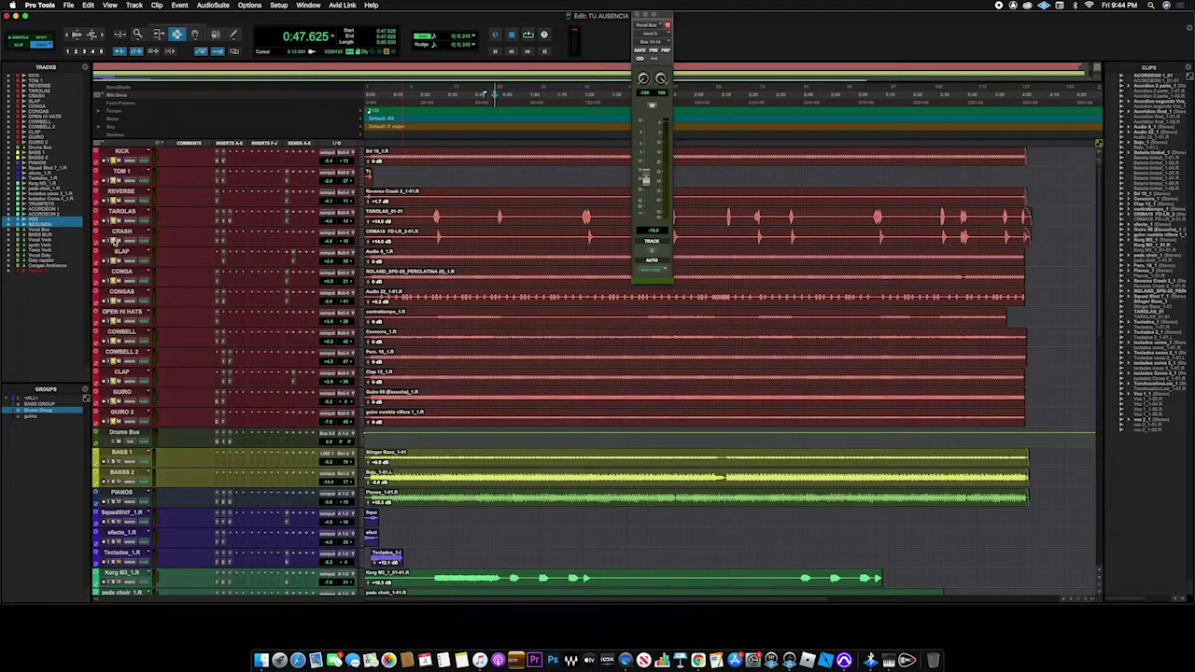
{"action": "left_click", "coordinate": [465, 278]}
{"action": "key", "text": "space"}
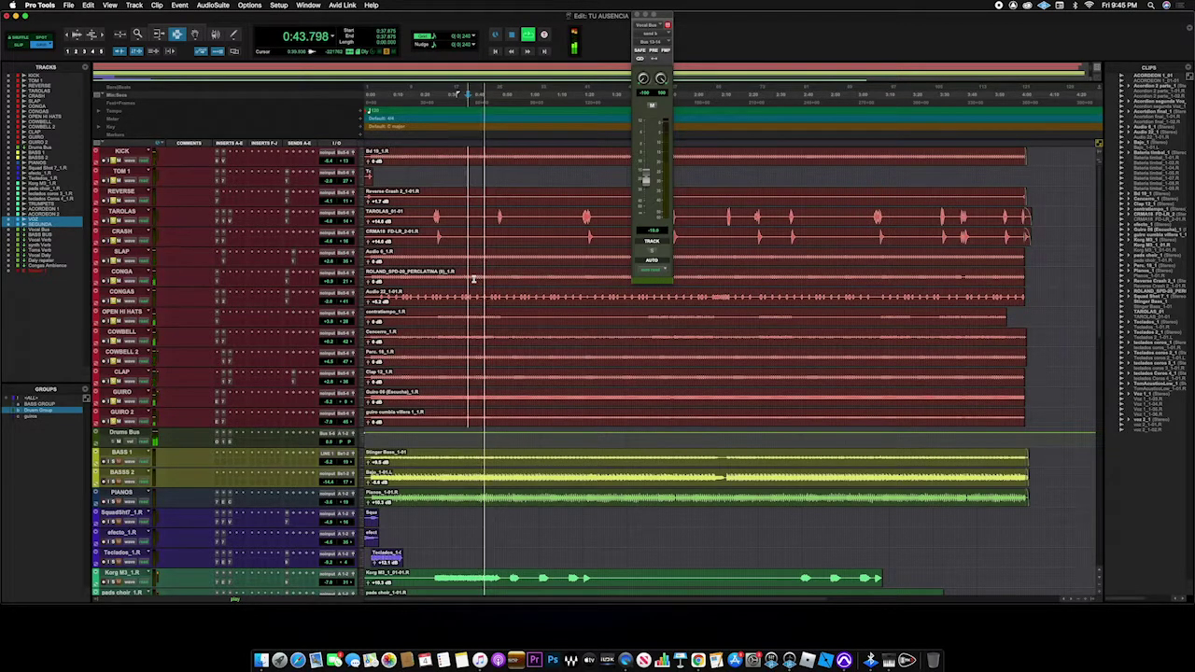
{"action": "key", "text": "space"}
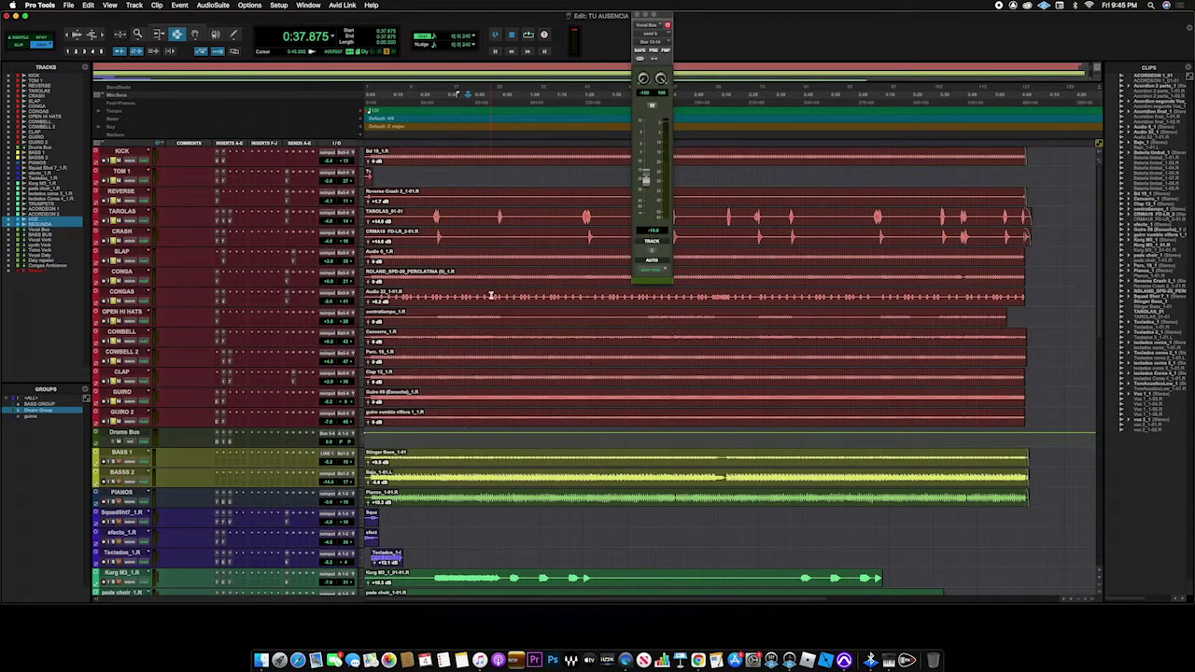
- Increase the Drums Bus track's height in the Edit window and select that bus in the Mix window
{"action": "left_click_drag", "start_coordinate": [281, 445], "coordinate": [285, 482]}
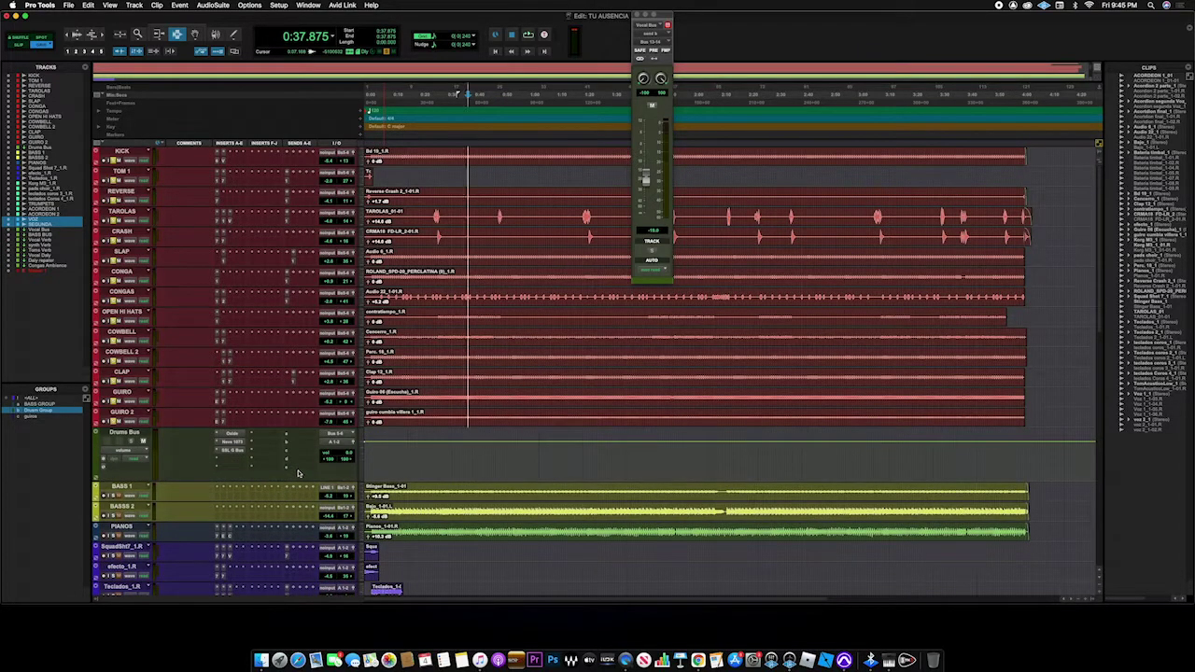
{"action": "key", "text": "super+equal"}
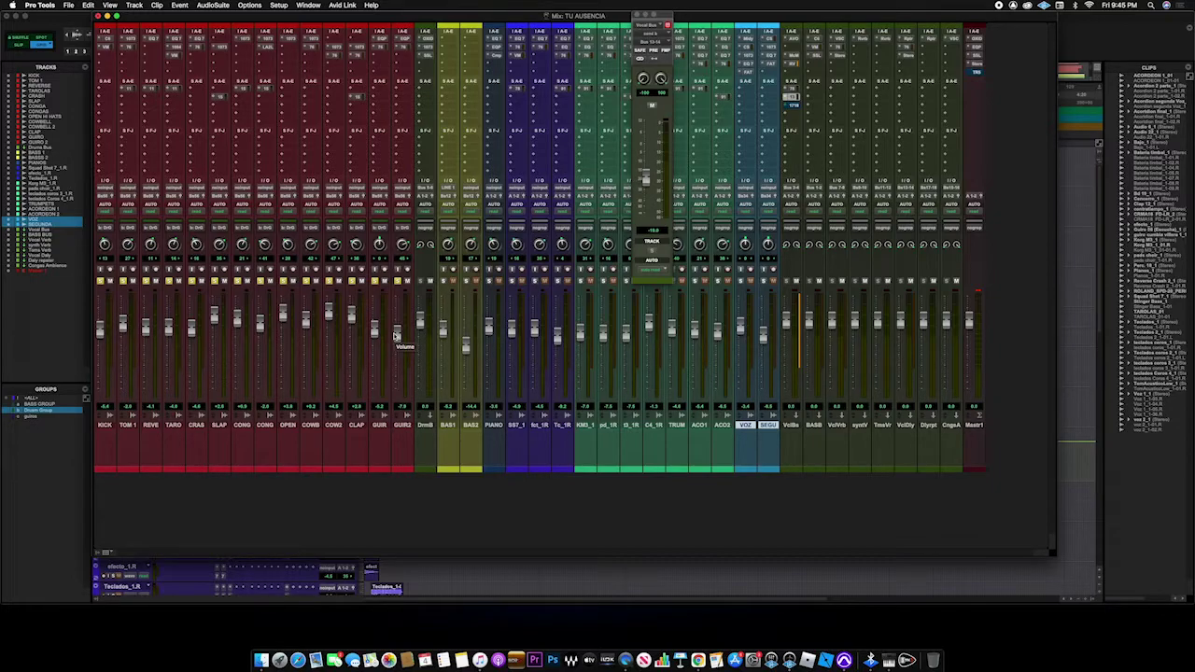
{"action": "left_click", "coordinate": [421, 426]}
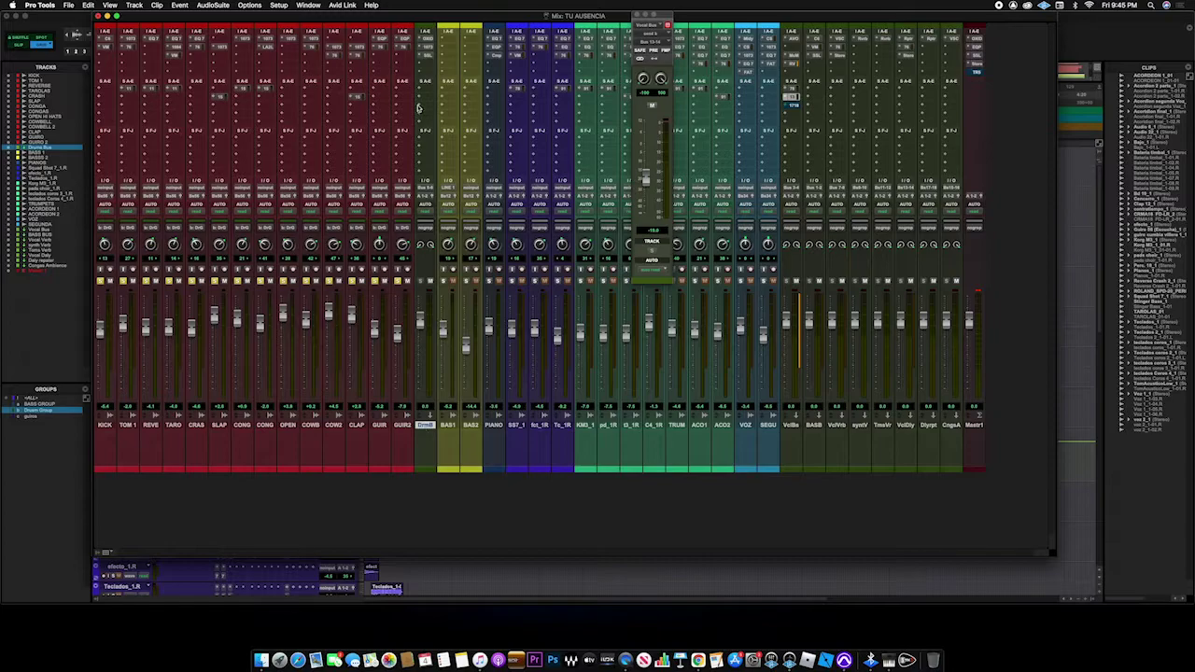
- Open the UAD Oxide Tape plug-in on the Drums Bus and place its window over the drum channels
{"action": "left_click", "coordinate": [427, 40]}
{"action": "left_click_drag", "start_coordinate": [240, 18], "coordinate": [282, 39]}
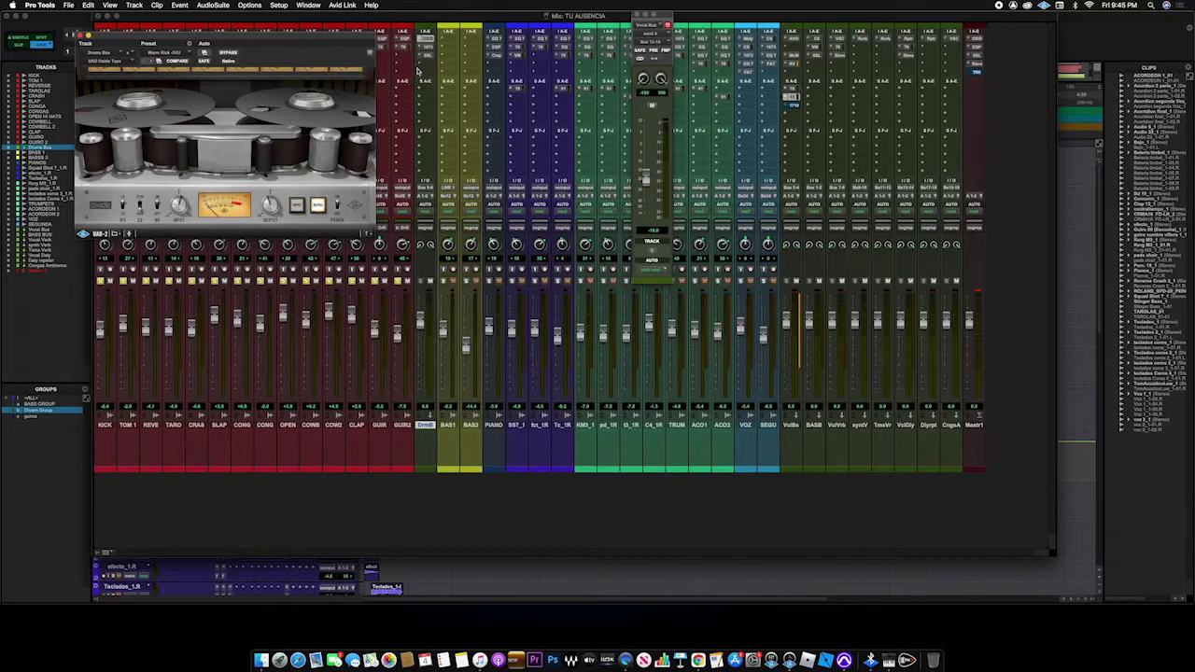
{"action": "left_click_drag", "start_coordinate": [297, 38], "coordinate": [693, 107]}
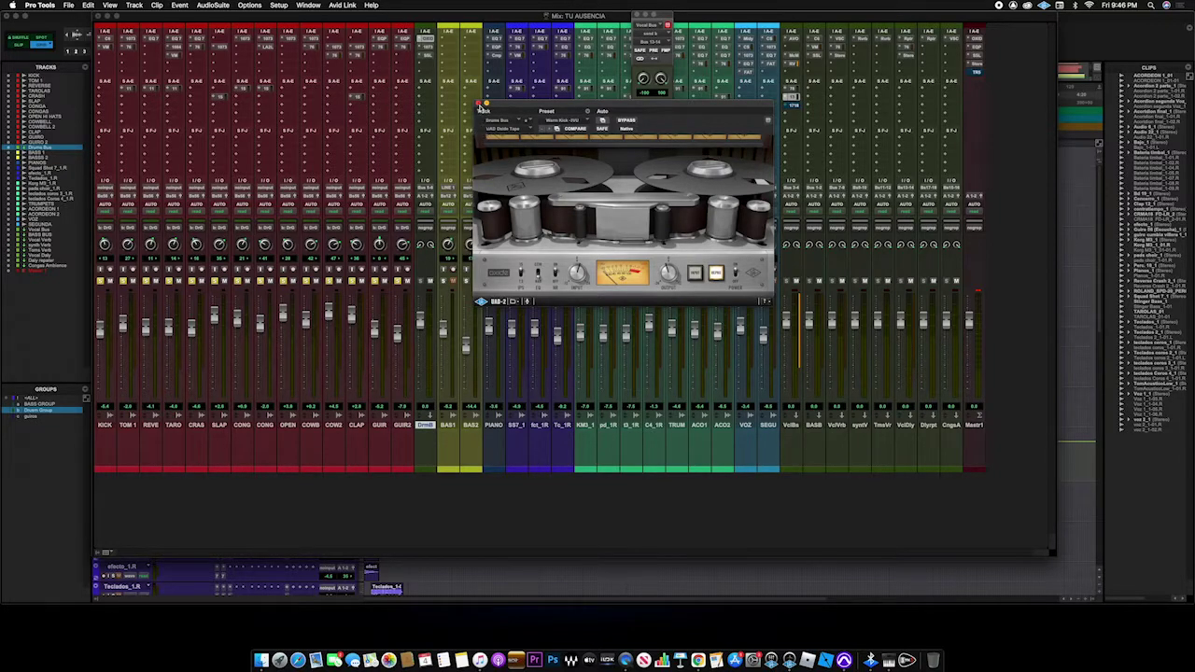
{"action": "left_click_drag", "start_coordinate": [508, 107], "coordinate": [215, 41]}
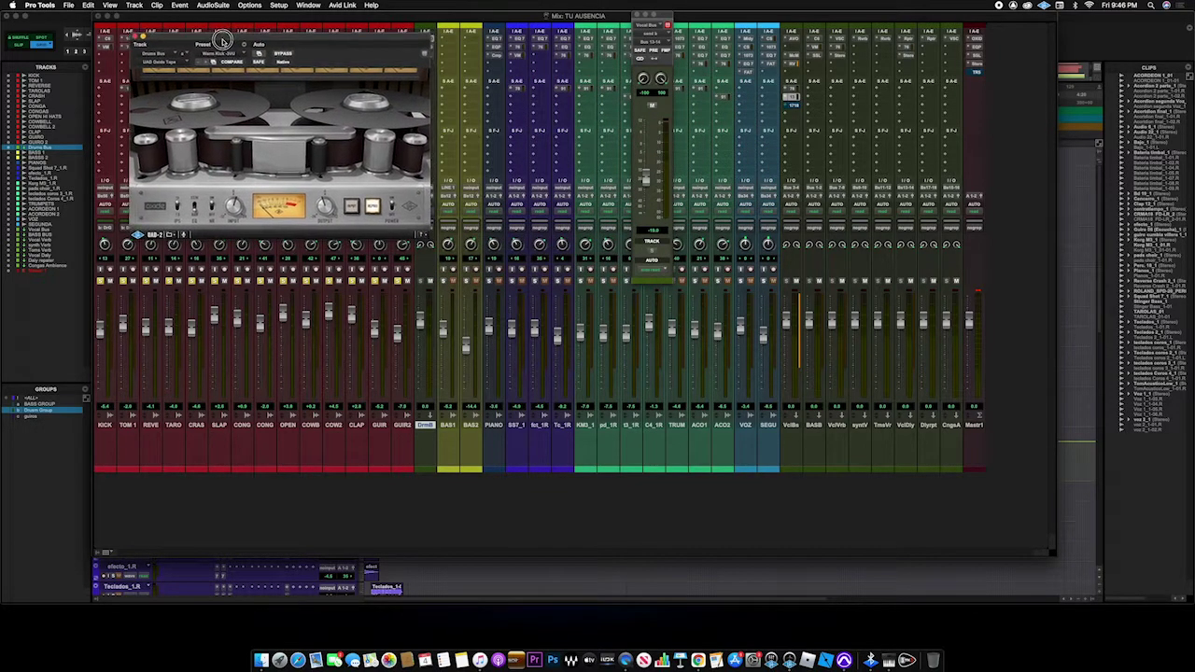
- Play the soloed drums and compare them with the Oxide Tape plug-in bypassed and active, and stop playback
{"action": "key", "text": "space"}
{"action": "left_click", "coordinate": [281, 53]}
{"action": "left_click", "coordinate": [282, 54]}
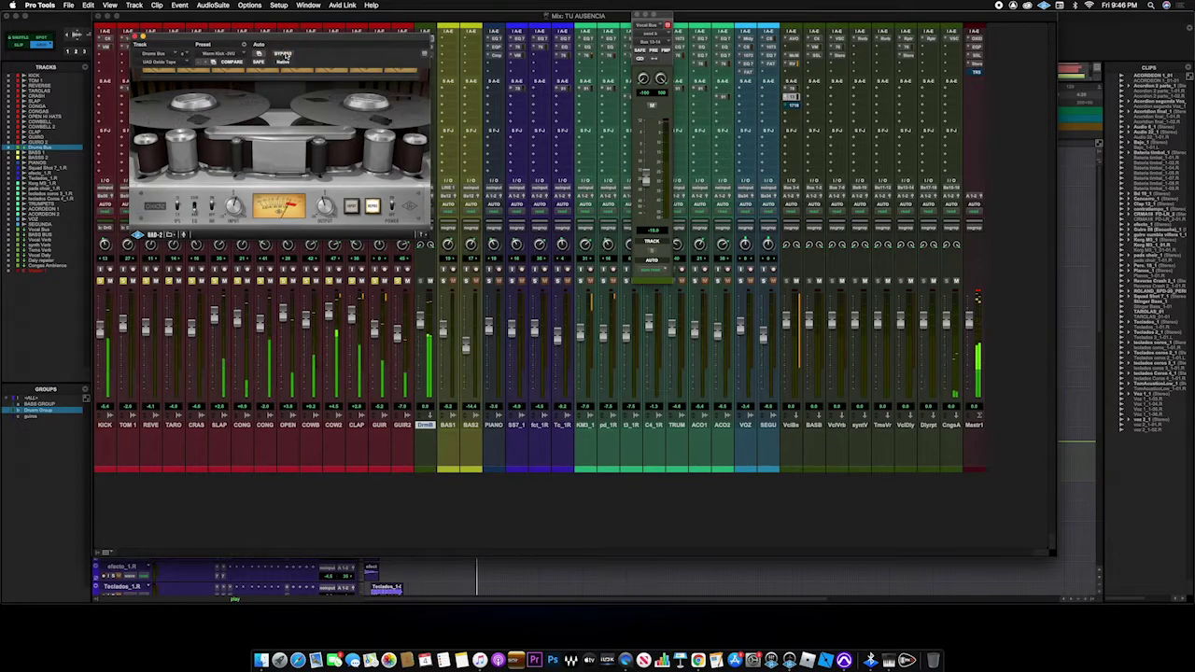
{"action": "key", "text": "space"}
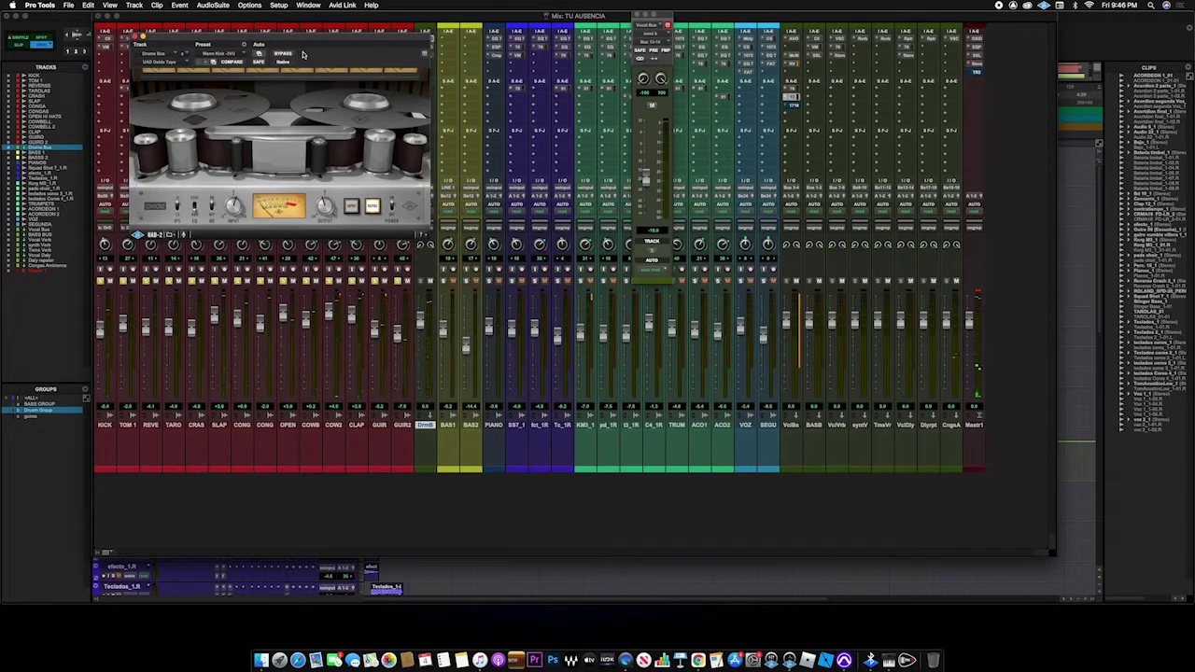
- Open the UAD Neve 1073 Legacy plug-in on the Drums Bus and arrange it beside the Oxide Tape window
{"action": "left_click_drag", "start_coordinate": [295, 47], "coordinate": [553, 102]}
{"action": "left_click_drag", "start_coordinate": [443, 91], "coordinate": [644, 127]}
{"action": "left_click", "coordinate": [426, 49]}
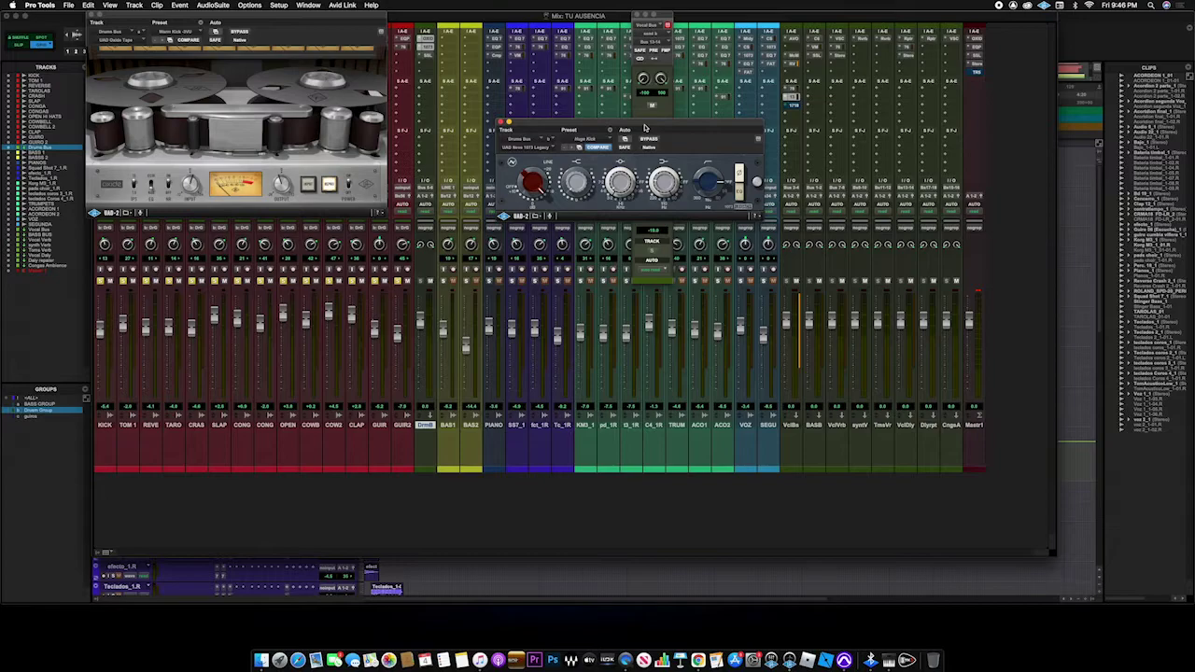
{"action": "left_click_drag", "start_coordinate": [644, 127], "coordinate": [625, 110]}
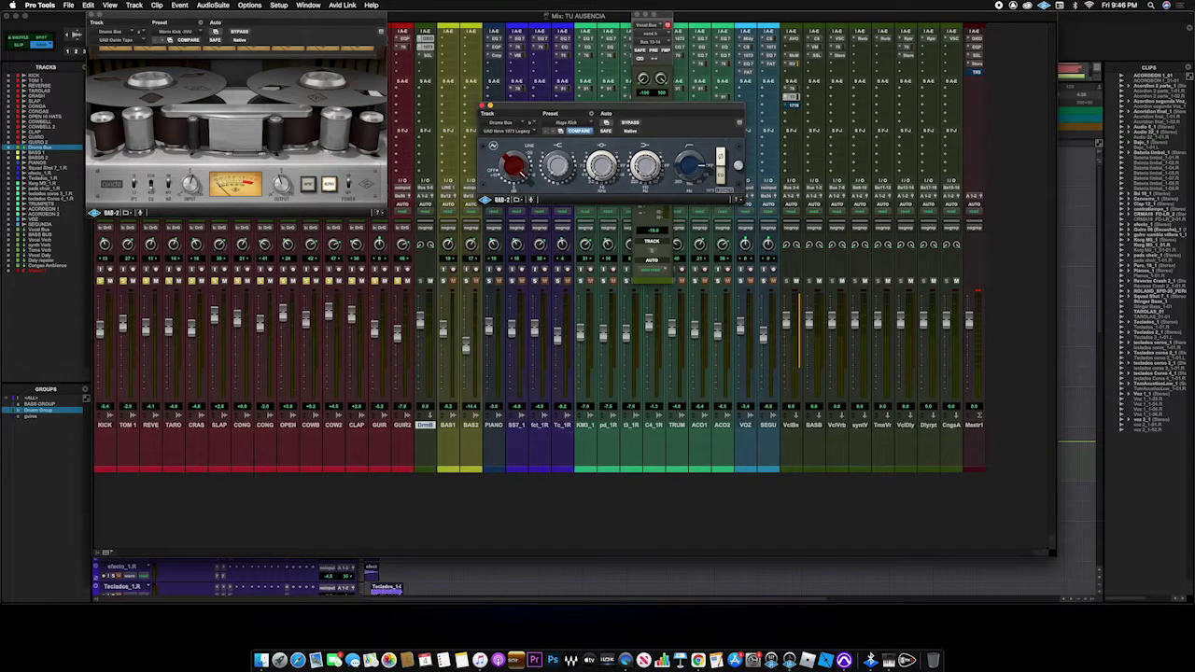
- Play the soloed drums and compare them with the Neve 1073 plug-in bypassed and active, and stop playback
{"action": "key", "text": "space"}
{"action": "left_click", "coordinate": [631, 123]}
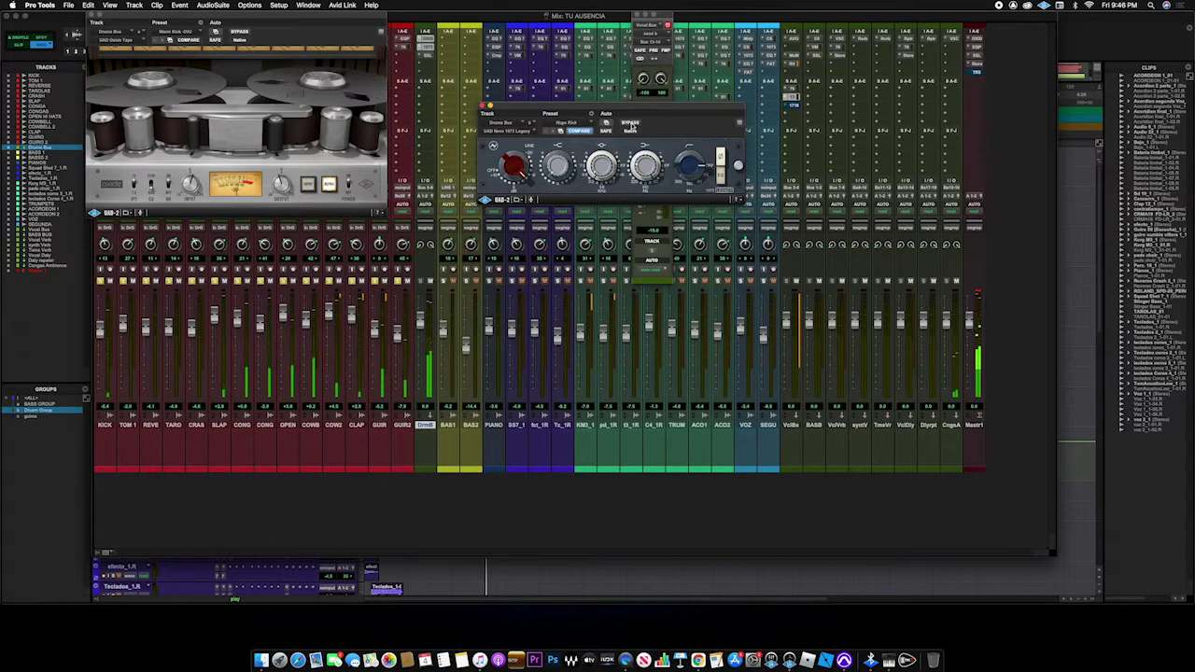
{"action": "key", "text": "space"}
- Open the UAD SSL G Bus Compressor on the Drums Bus and arrange it beside the Neve 1073 window
{"action": "left_click_drag", "start_coordinate": [629, 107], "coordinate": [601, 93]}
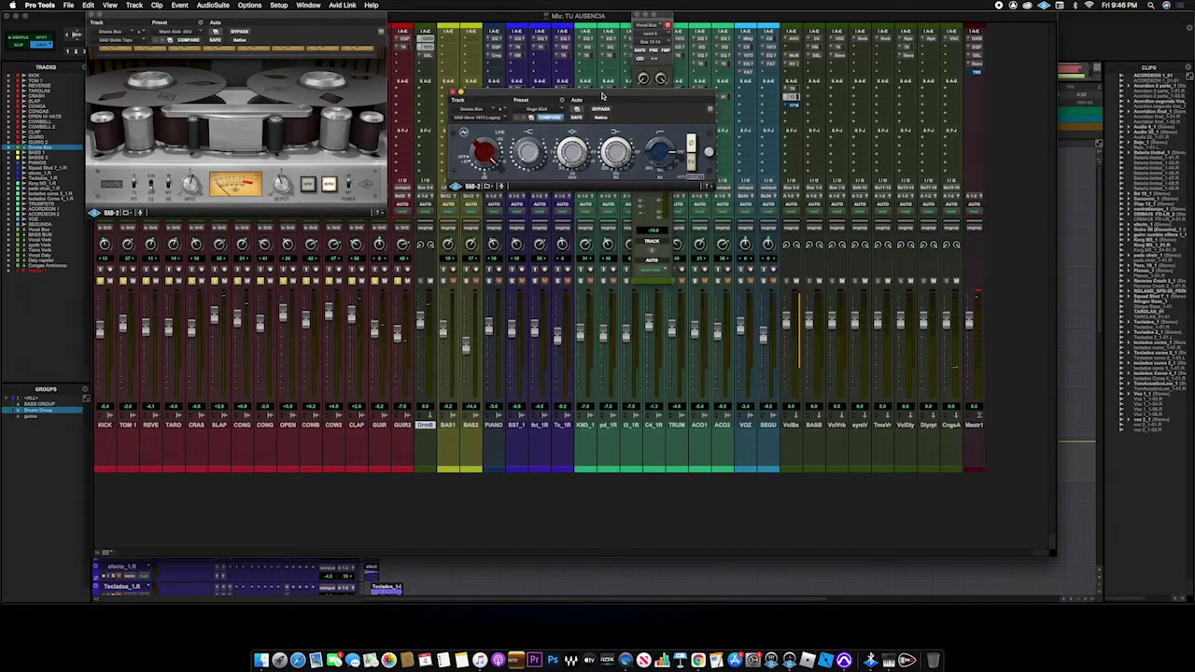
{"action": "left_click", "coordinate": [427, 56]}
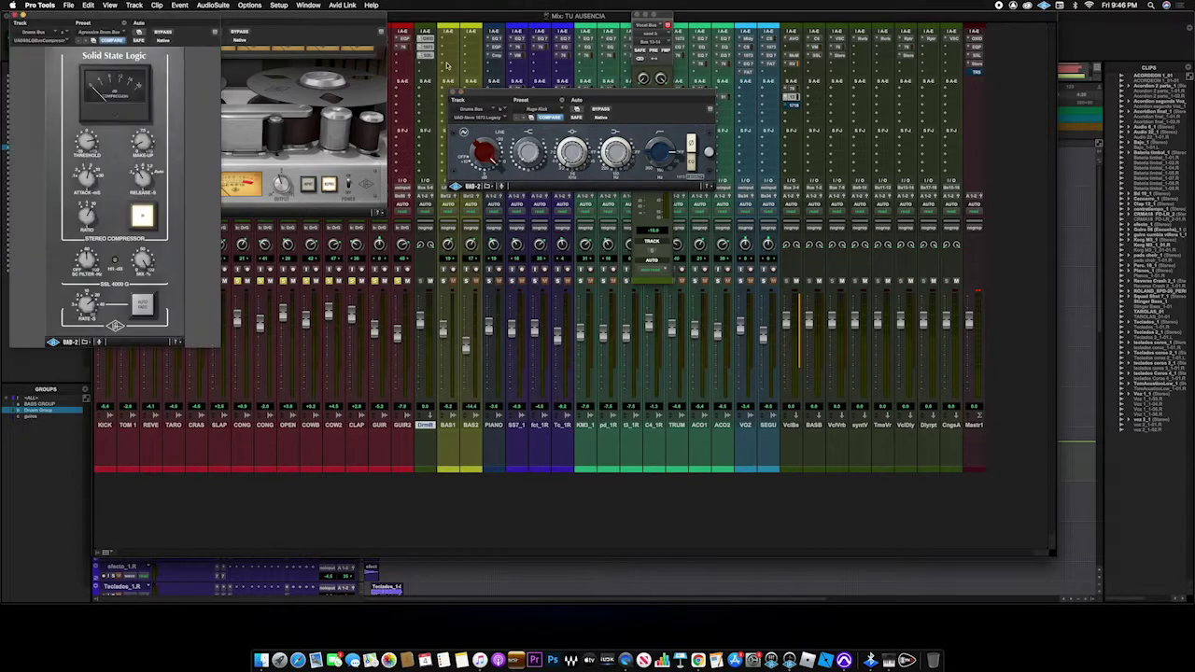
{"action": "left_click_drag", "start_coordinate": [147, 19], "coordinate": [831, 34]}
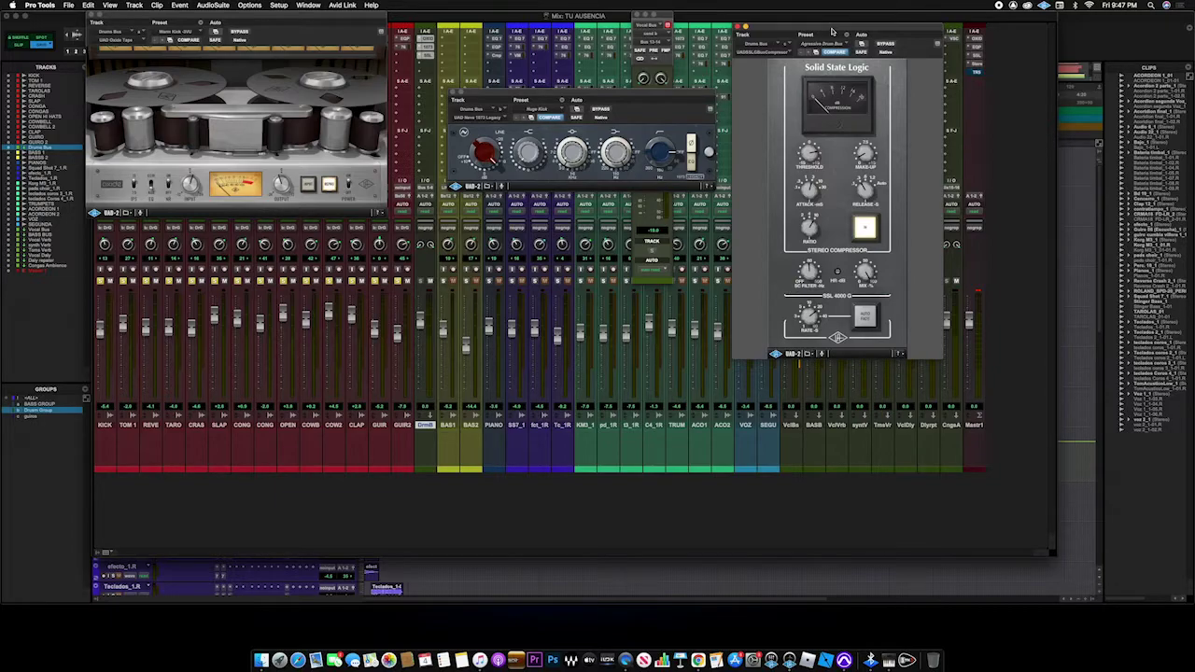
{"action": "left_click_drag", "start_coordinate": [838, 32], "coordinate": [834, 31]}
- Play the soloed drums and compare them with the SSL G Bus Compressor repeatedly bypassed and active
{"action": "key", "text": "space"}
{"action": "left_click", "coordinate": [881, 44]}
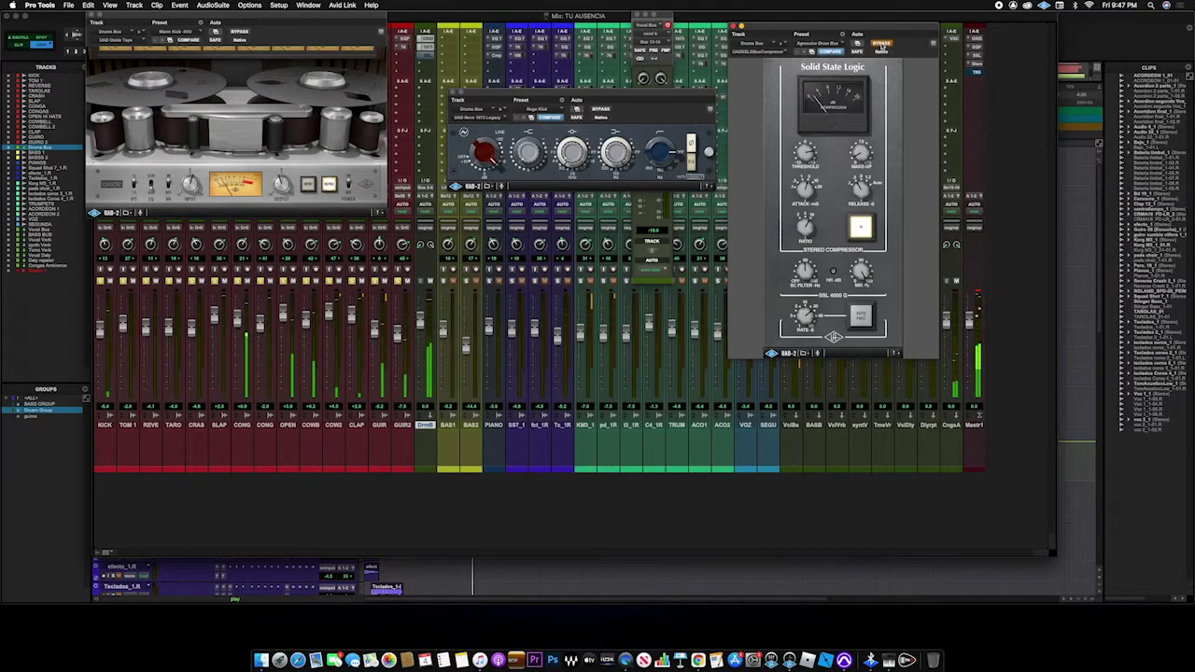
{"action": "left_click", "coordinate": [882, 44]}
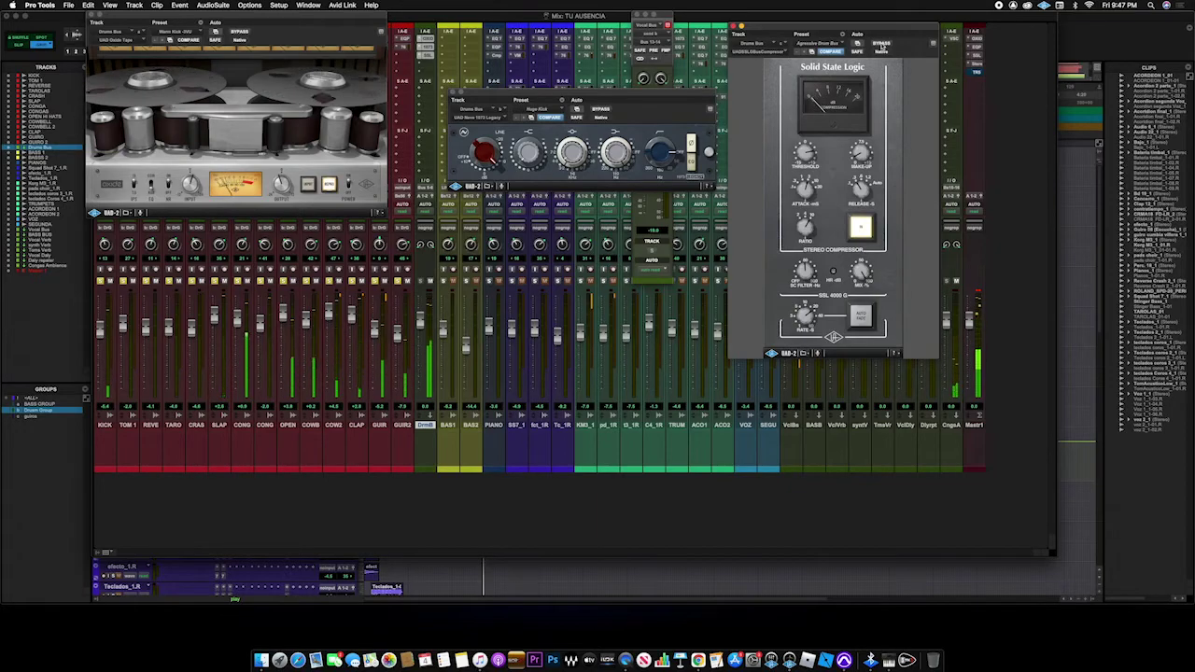
{"action": "left_click", "coordinate": [882, 44]}
{"action": "left_click", "coordinate": [881, 44]}
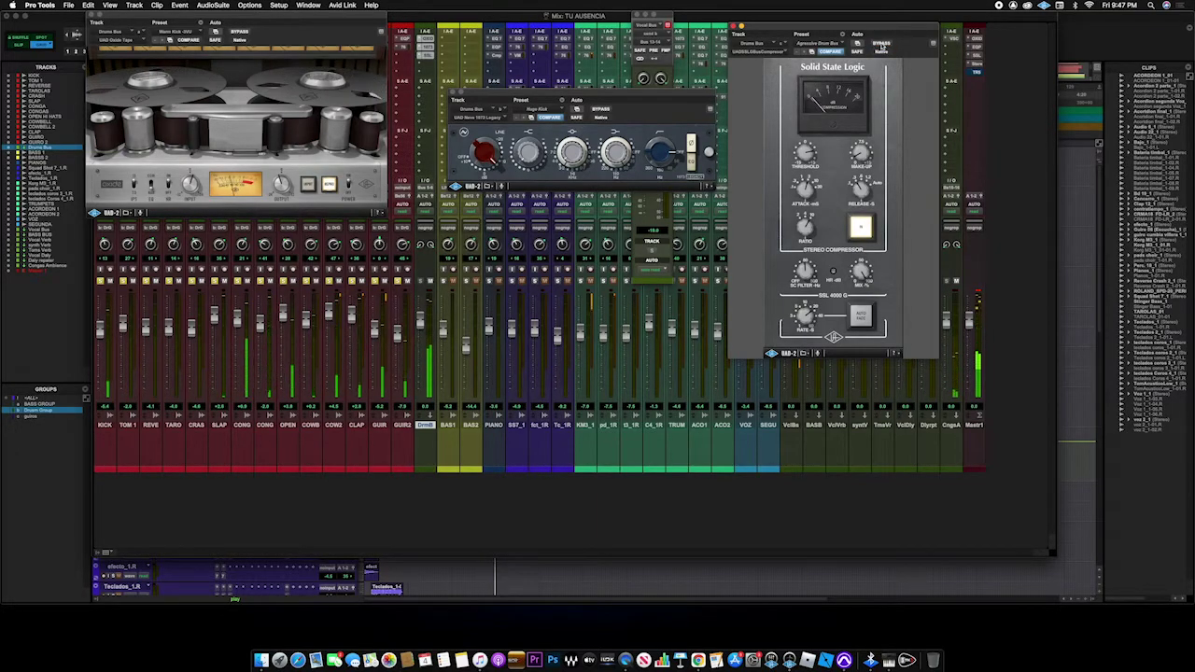
- Bypass all three Drums Bus plug-ins, reactivate Oxide Tape, Neve 1073 and the SSL compressor one by one while listening, and stop playback
{"action": "left_click", "coordinate": [881, 44]}
{"action": "left_click", "coordinate": [600, 109]}
{"action": "left_click", "coordinate": [238, 31]}
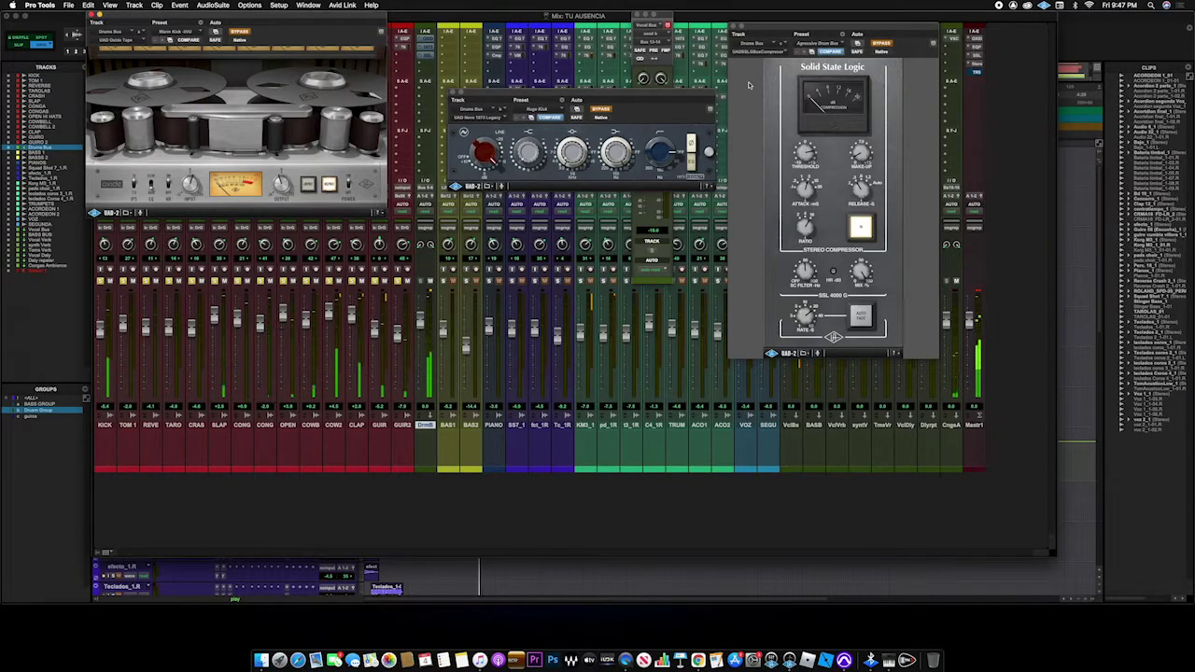
{"action": "left_click", "coordinate": [241, 34]}
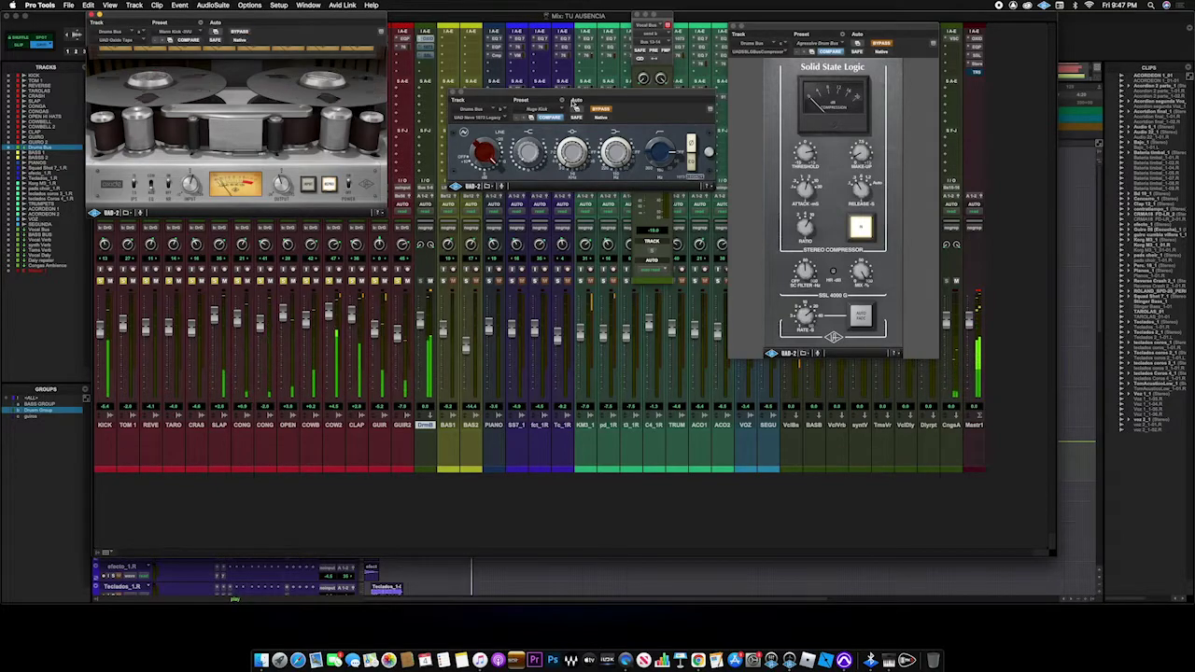
{"action": "left_click", "coordinate": [602, 109]}
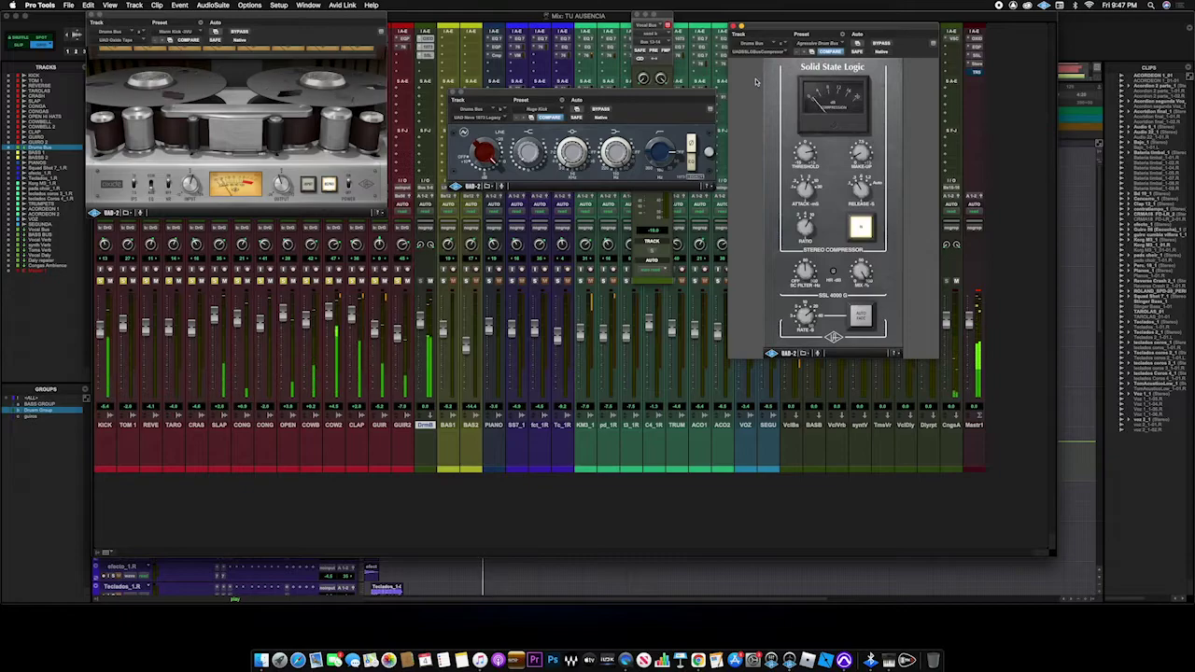
{"action": "key", "text": "space"}
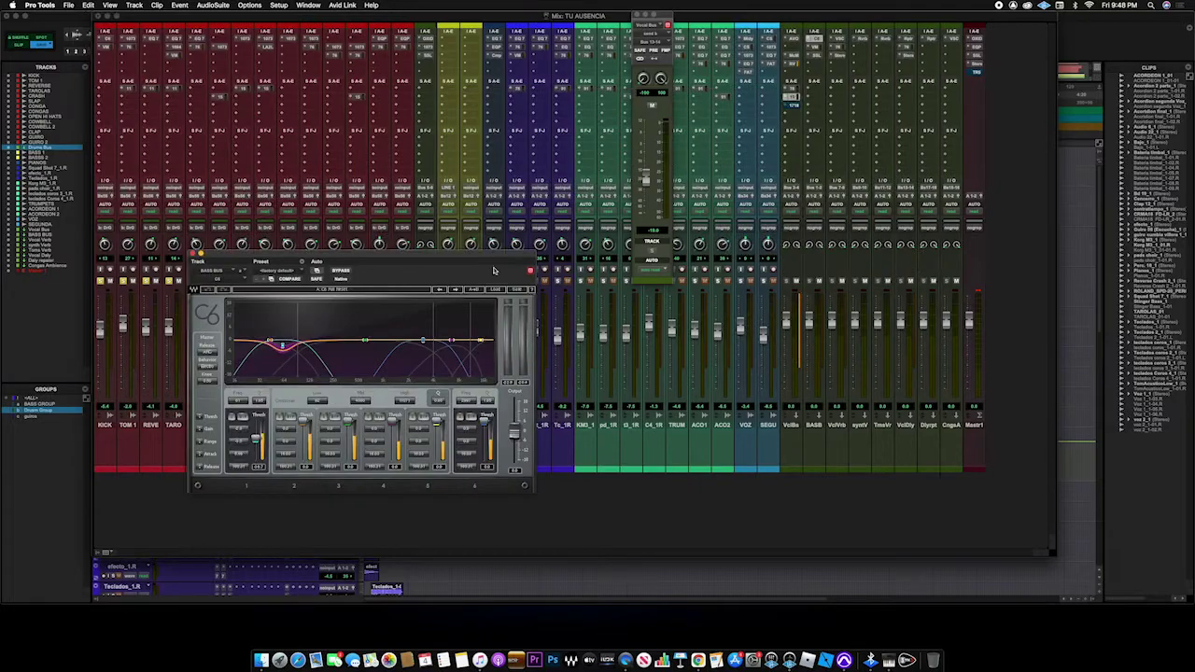
- Move the Bass Bus C6 window aside, clear the drum solos, and solo the BASS 1 and BASSS 2 tracks
{"action": "left_click_drag", "start_coordinate": [485, 258], "coordinate": [672, 175]}
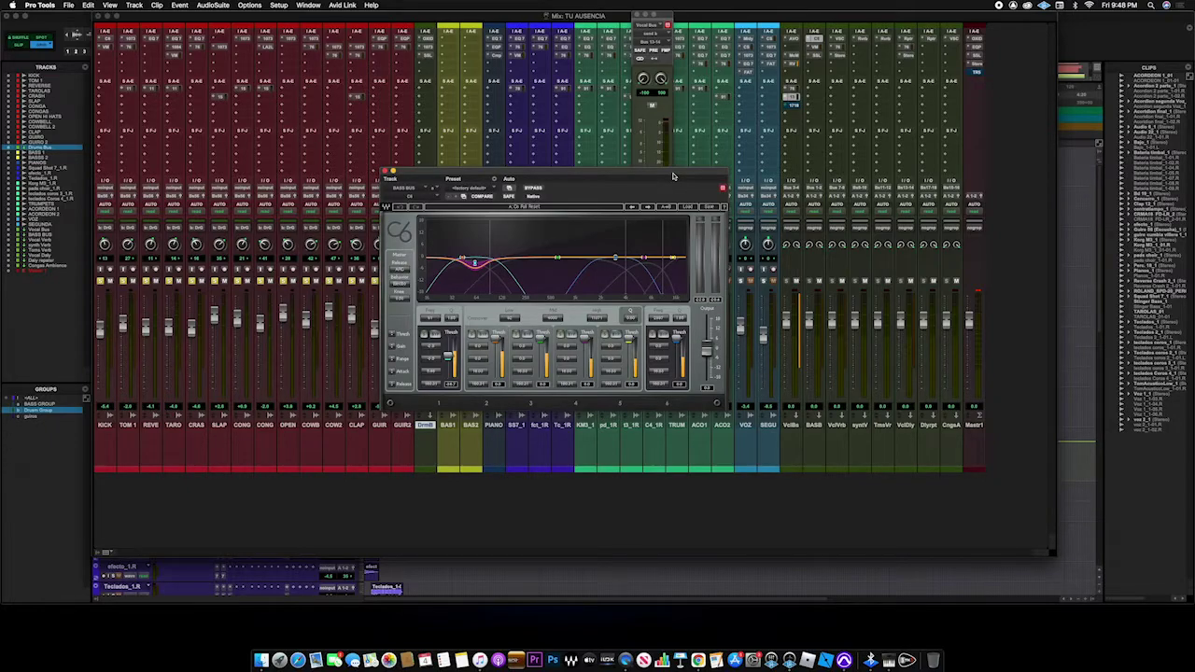
{"action": "left_click_drag", "start_coordinate": [664, 177], "coordinate": [893, 128]}
{"action": "mouse_move", "coordinate": [821, 138]}
{"action": "left_mouse_down"}
{"action": "mouse_move", "coordinate": [806, 125]}
{"action": "mouse_move", "coordinate": [825, 124]}
{"action": "left_mouse_up"}
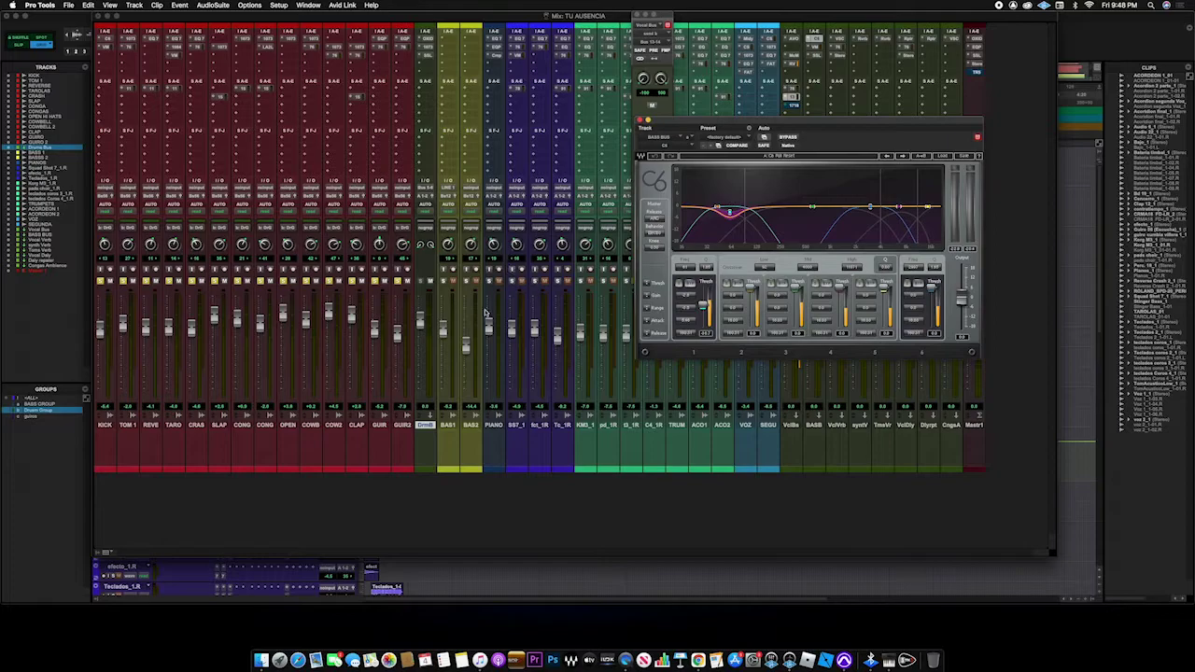
{"action": "left_click", "coordinate": [398, 280]}
{"action": "left_click", "coordinate": [445, 282]}
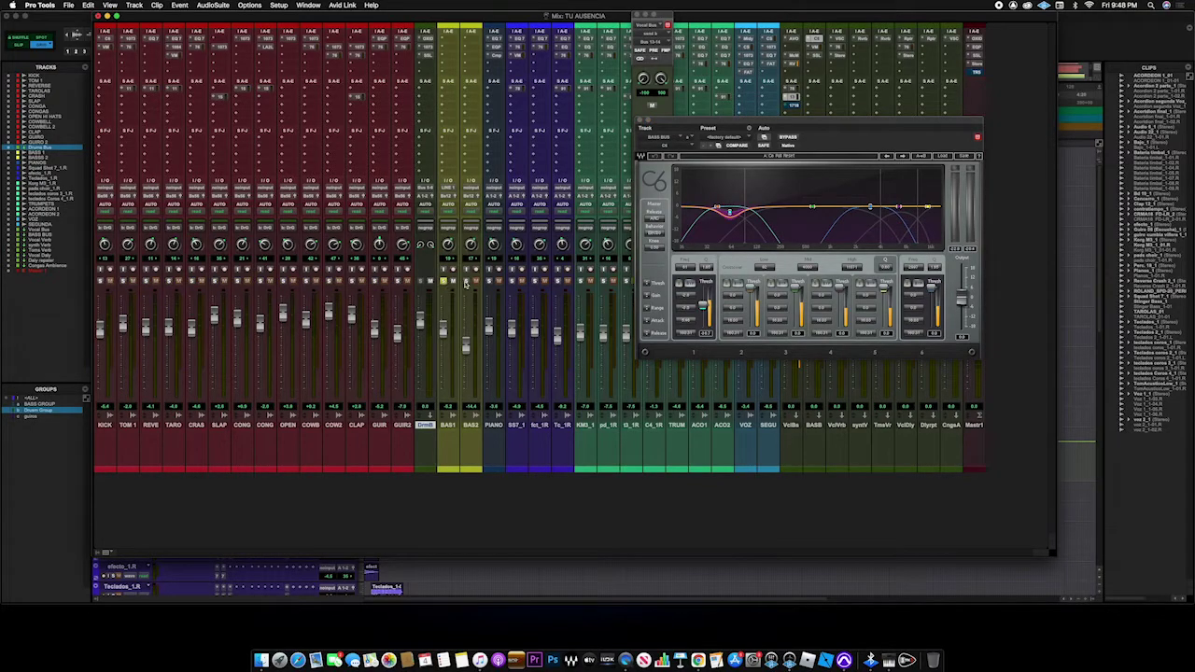
{"action": "key", "text": "space"}
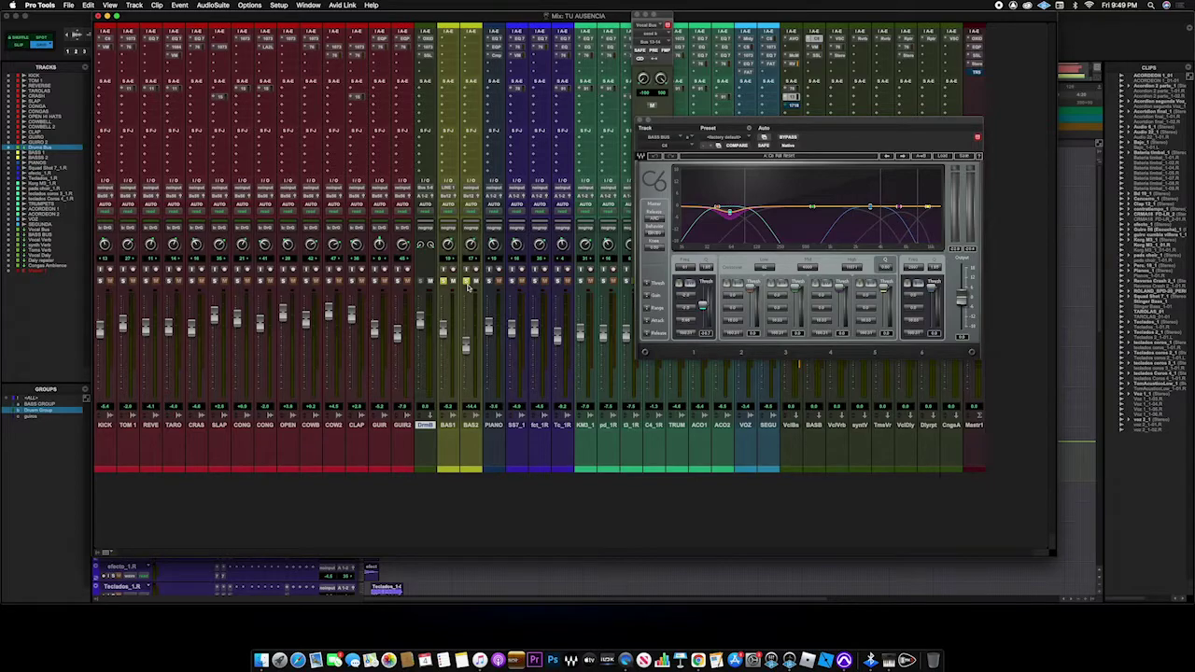
{"action": "left_click_drag", "start_coordinate": [726, 122], "coordinate": [698, 82]}
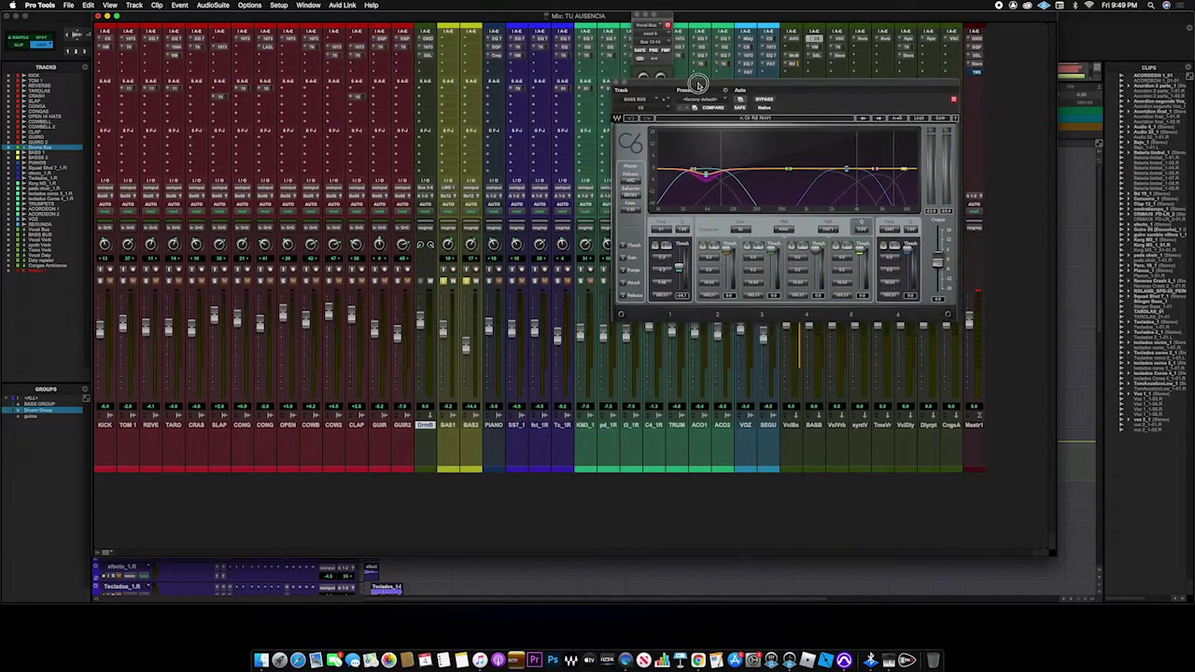
- Play the soloed basses and compare them twice with the C6 bypassed and active, stopping playback after each comparison
{"action": "key", "text": "space"}
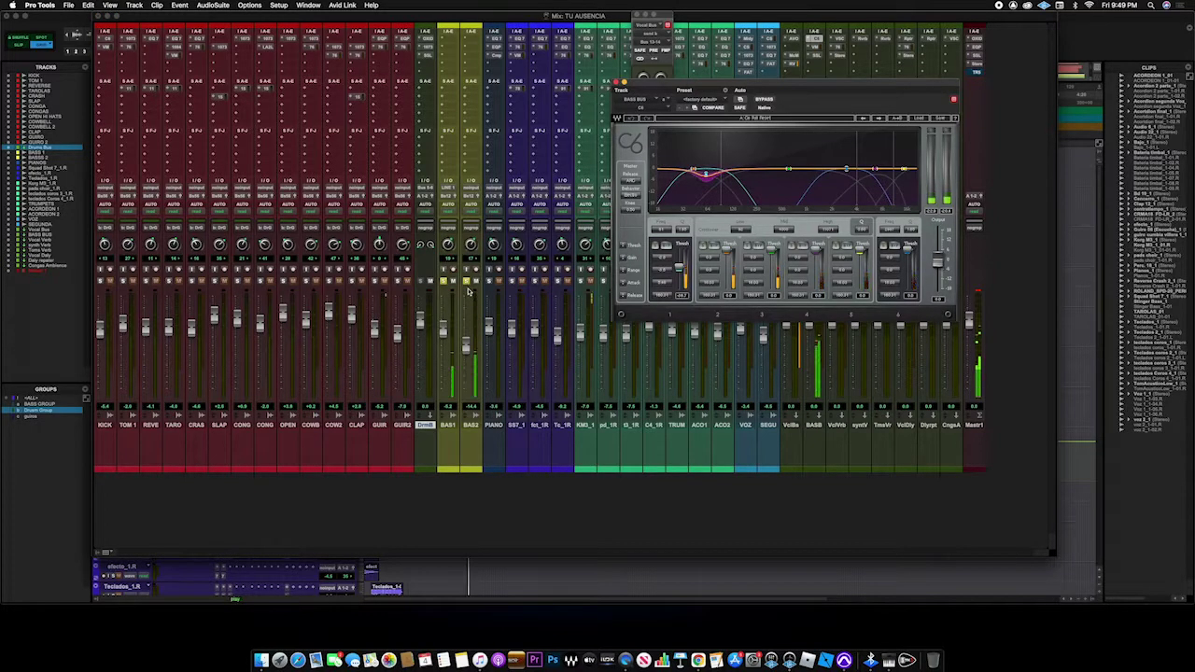
{"action": "left_click", "coordinate": [765, 100]}
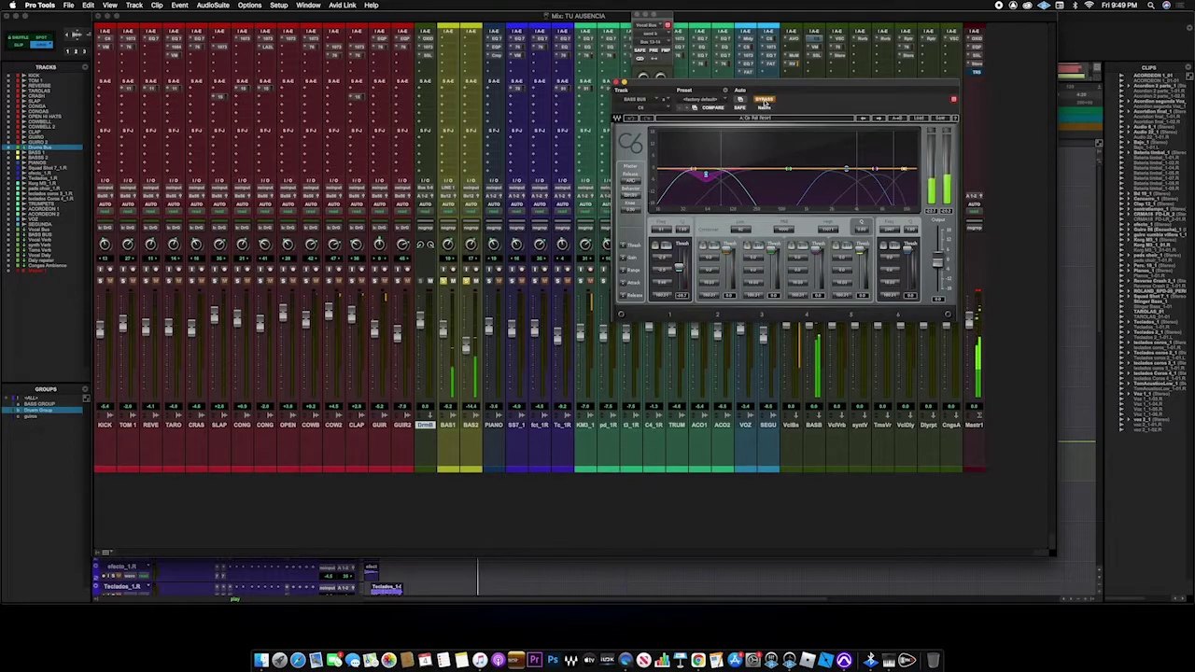
{"action": "left_click", "coordinate": [765, 100]}
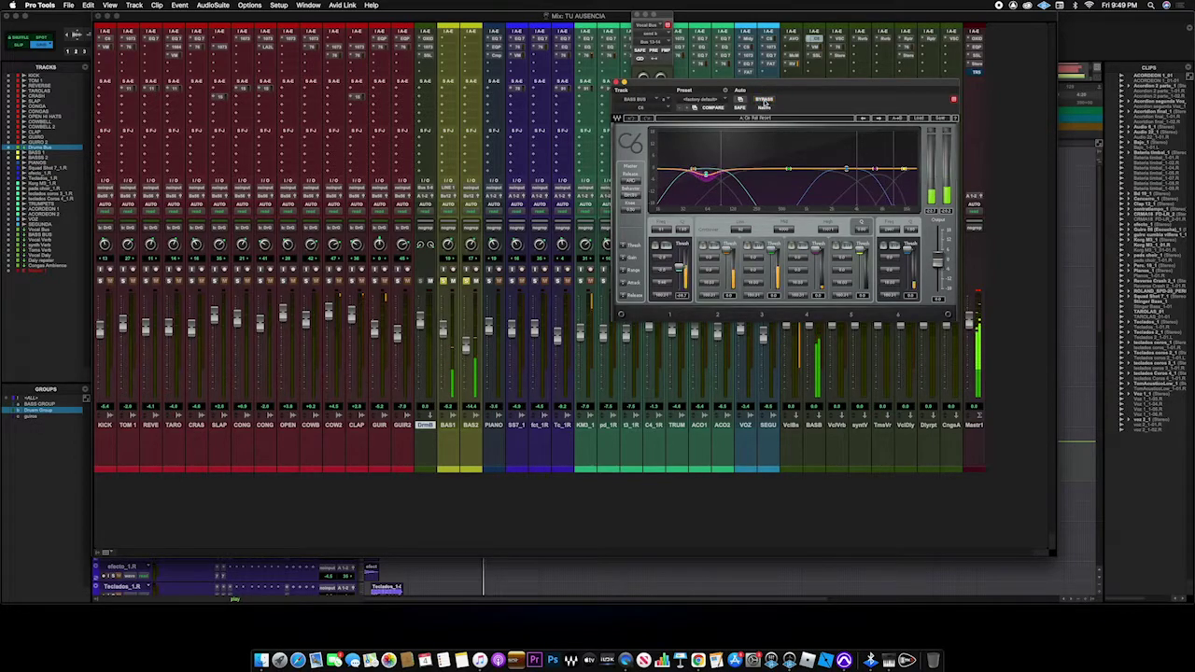
{"action": "key", "text": "space"}
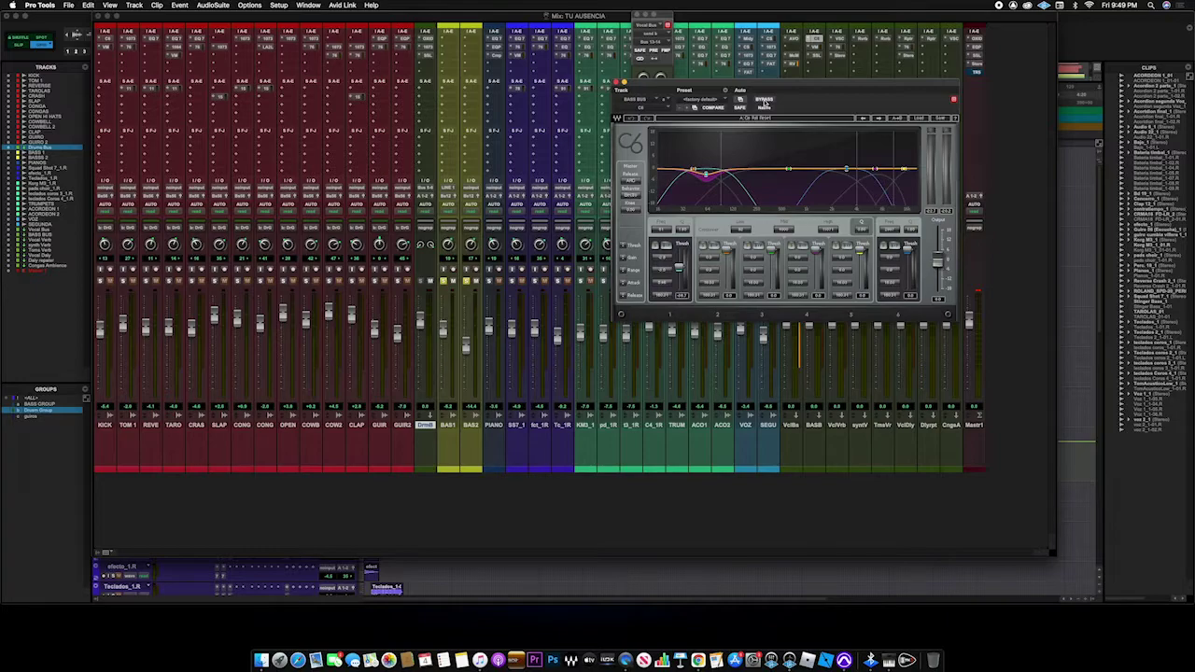
{"action": "left_click", "coordinate": [763, 100]}
{"action": "key", "text": "space"}
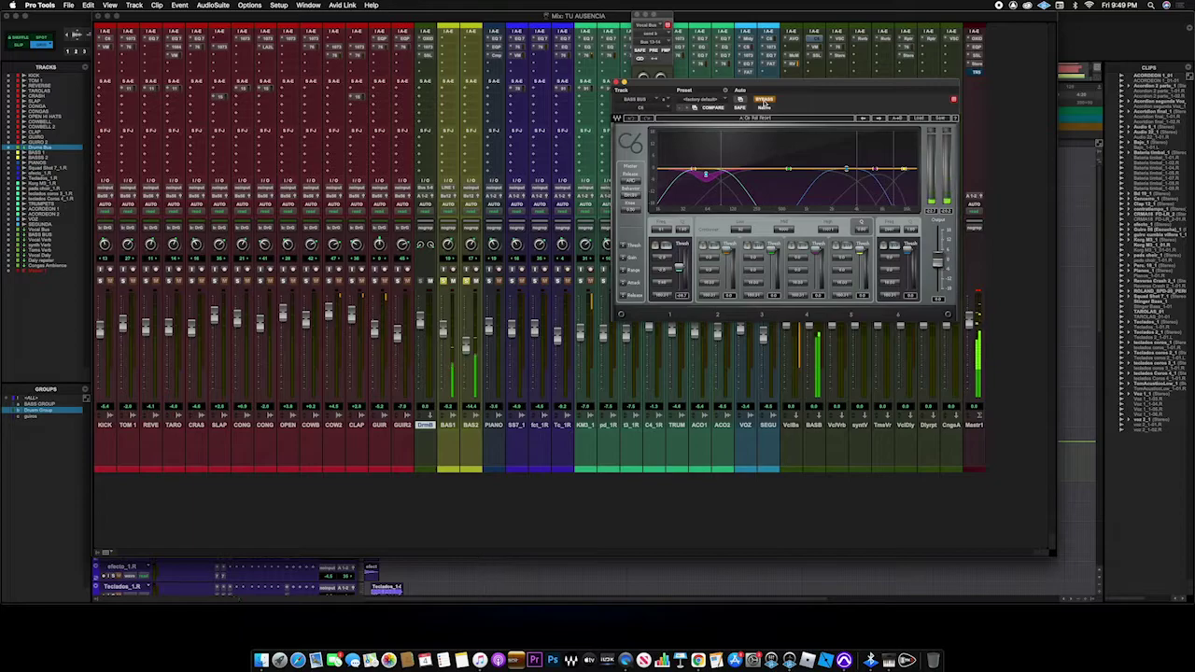
{"action": "left_click", "coordinate": [763, 101]}
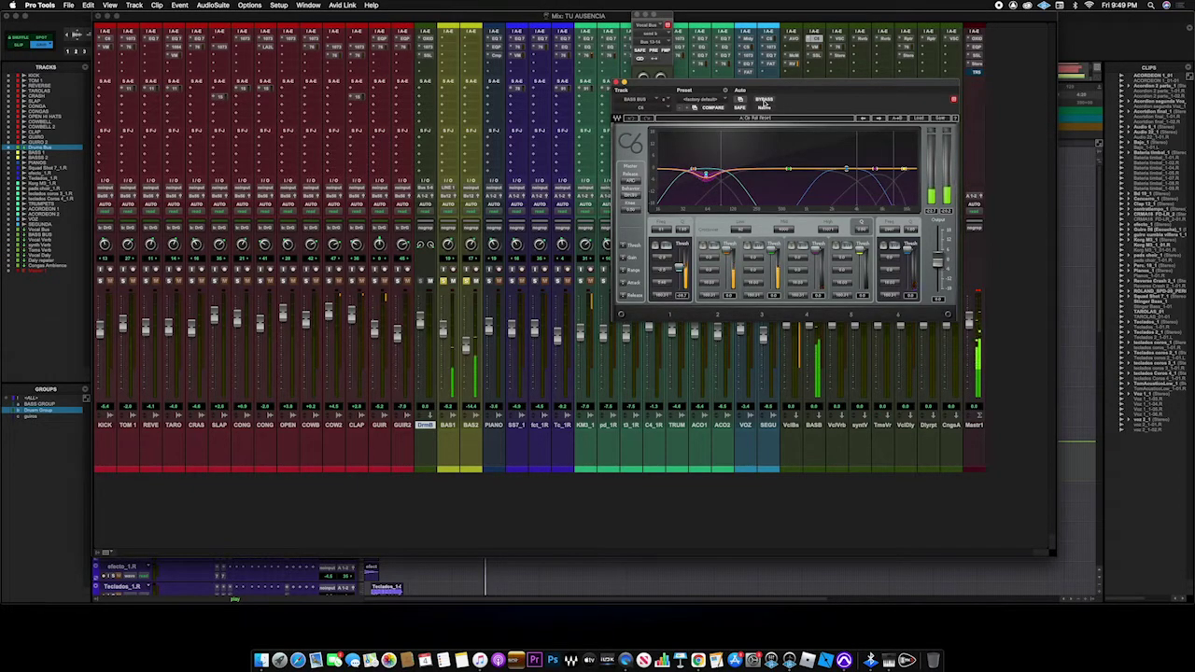
{"action": "key", "text": "space"}
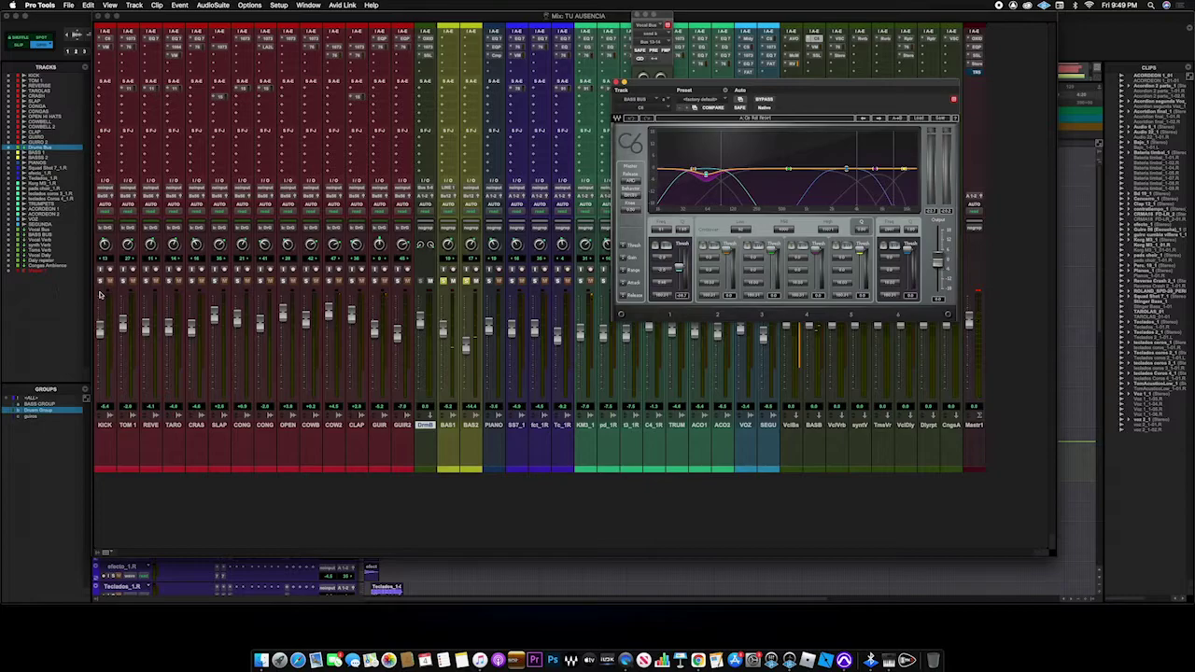
- Solo only the kick alongside the two basses with the Drum Group disabled, and close the Bass Bus C6 window
{"action": "key", "text": "space"}
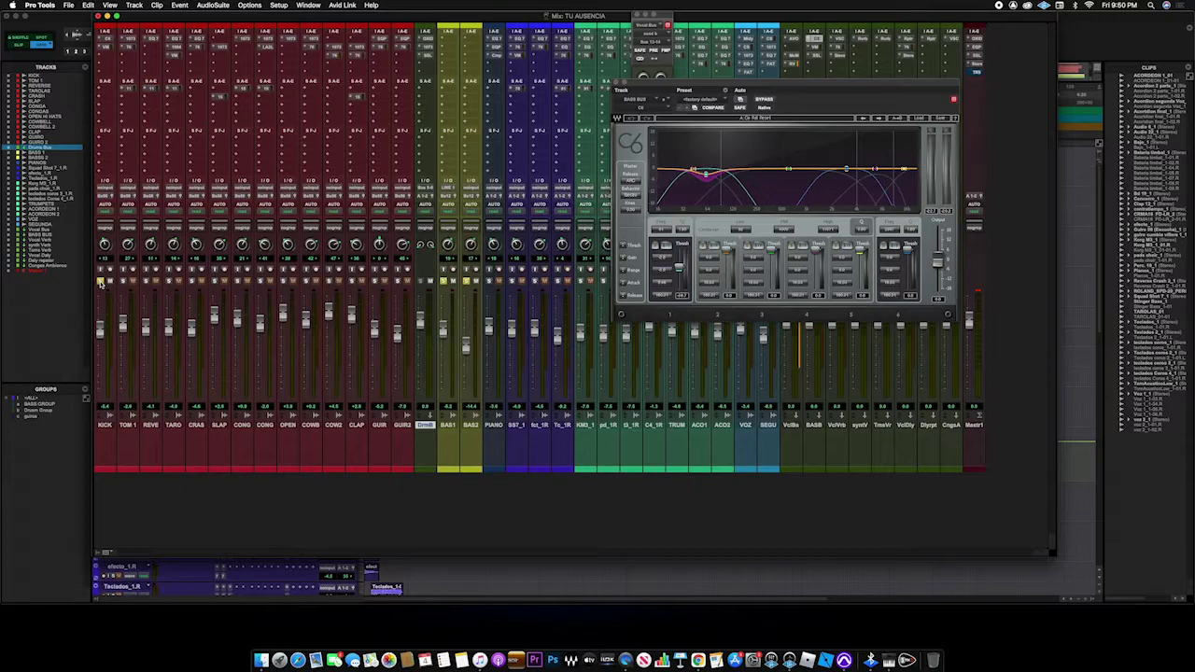
{"action": "left_click_drag", "start_coordinate": [658, 87], "coordinate": [435, 73]}
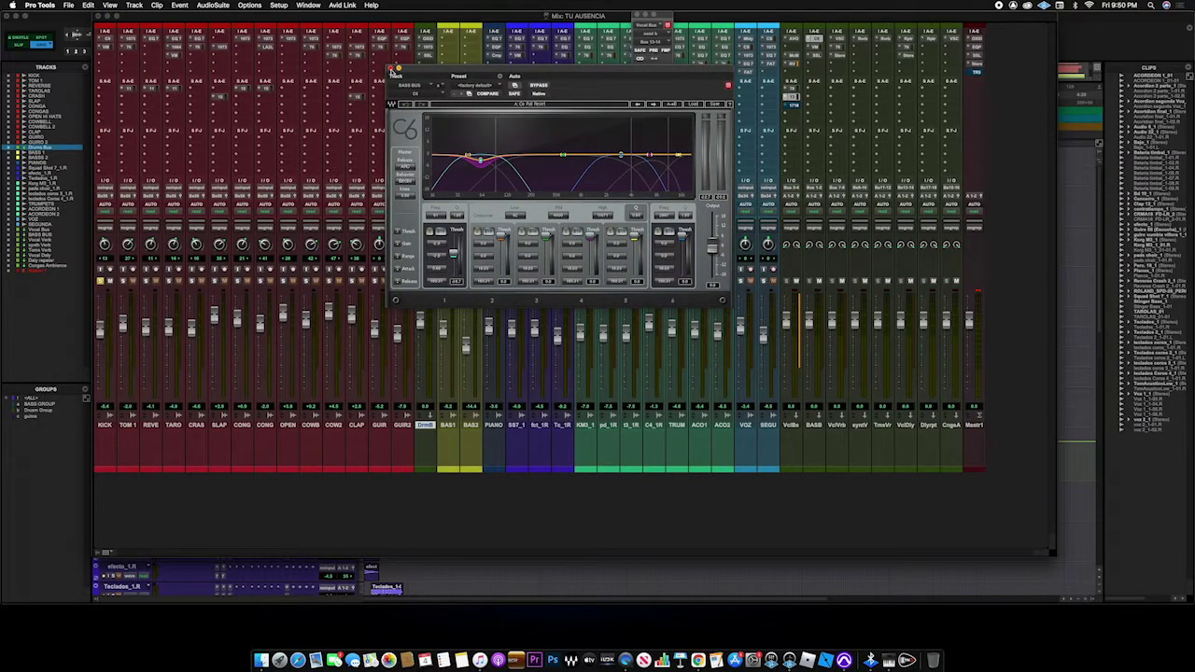
{"action": "left_click", "coordinate": [391, 70]}
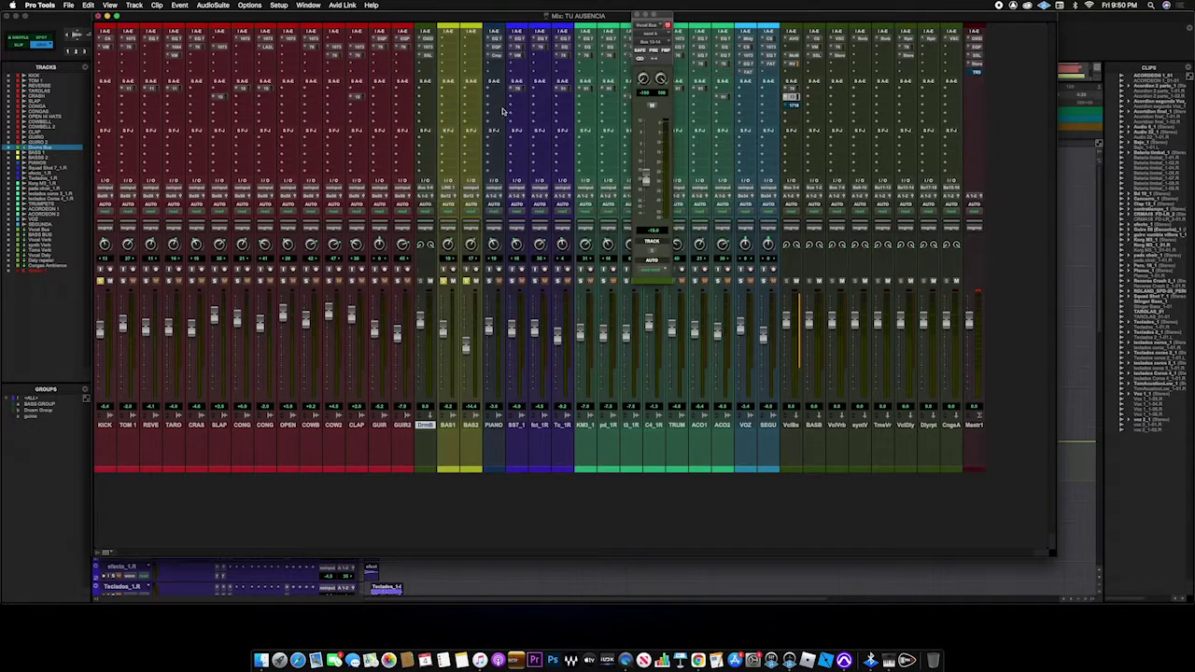
- Open Melodyne on the VOZ track, switch to the Edit window, and place the playback cursor where the lead vocal begins
{"action": "left_click_drag", "start_coordinate": [474, 18], "coordinate": [482, 56]}
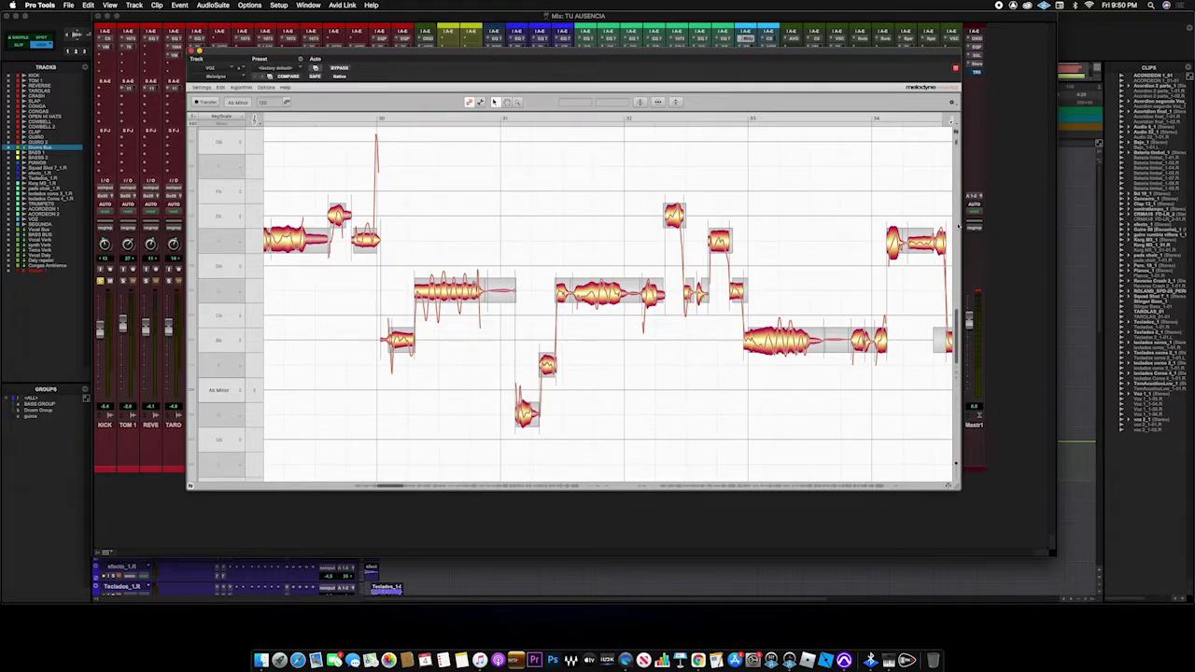
{"action": "key", "text": "super+equal"}
{"action": "left_click", "coordinate": [999, 284]}
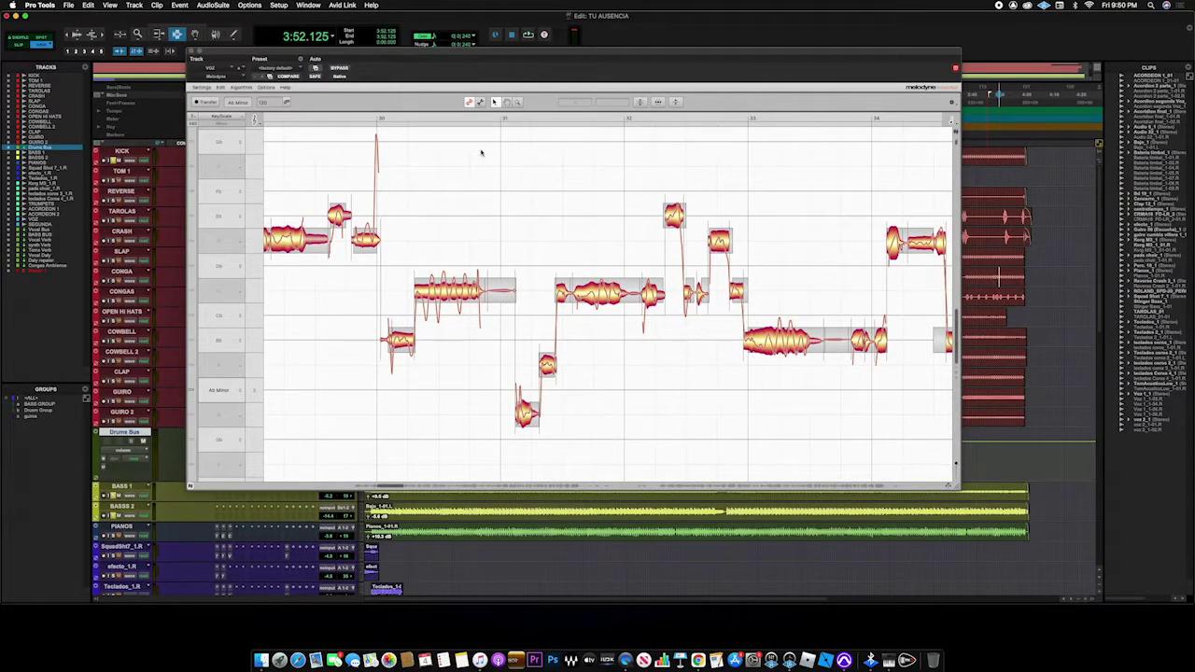
{"action": "left_click_drag", "start_coordinate": [331, 51], "coordinate": [631, 14]}
{"action": "scroll", "coordinate": [453, 322], "scroll_direction": "down", "scroll_amount": 5}
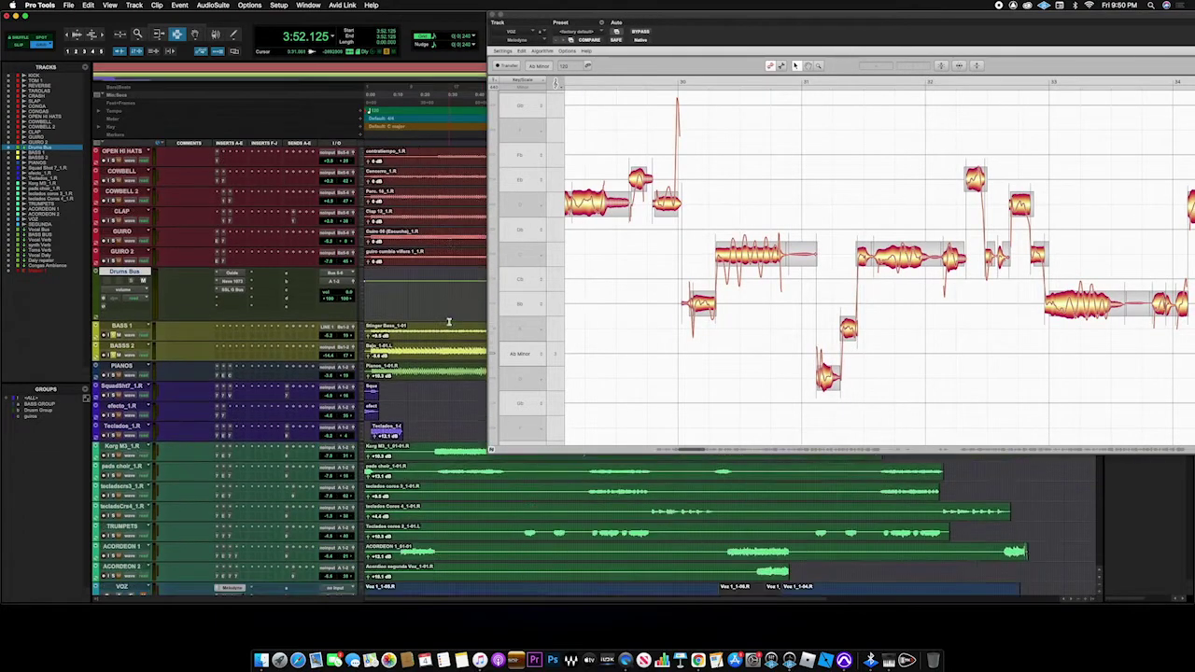
{"action": "scroll", "coordinate": [453, 322], "scroll_direction": "down", "scroll_amount": 3}
{"action": "left_click_drag", "start_coordinate": [560, 21], "coordinate": [685, 21]}
{"action": "left_click", "coordinate": [498, 411]}
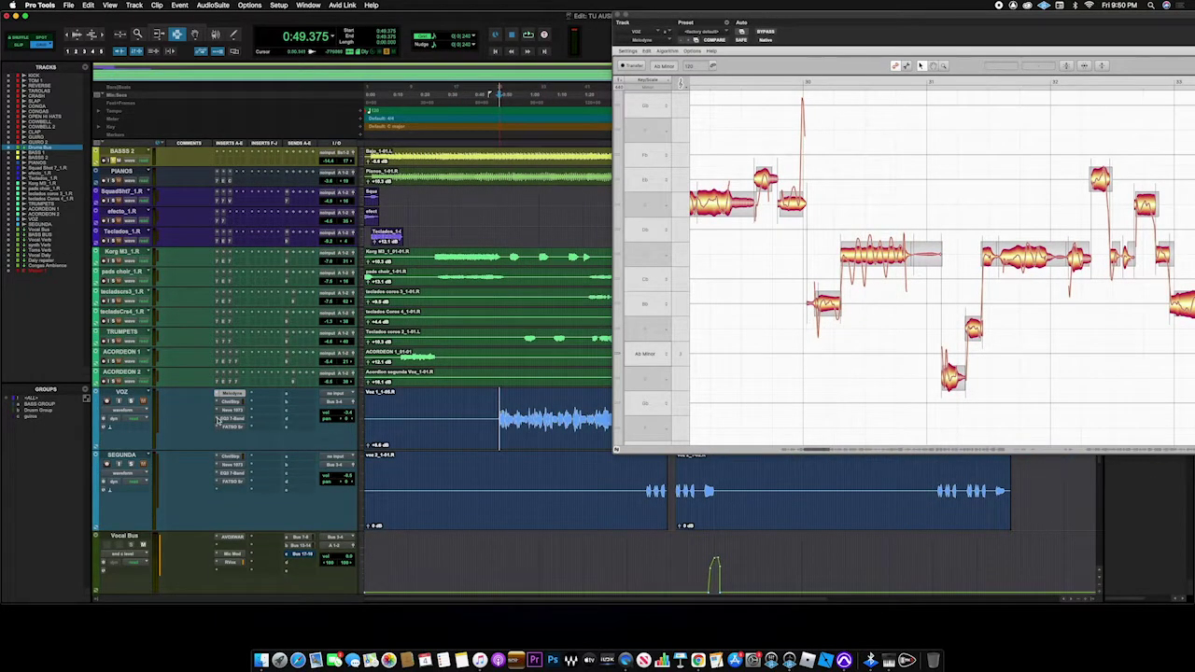
- Solo the VOZ track, clear the bass solos, and play the vocal from where it begins
{"action": "key", "text": "space"}
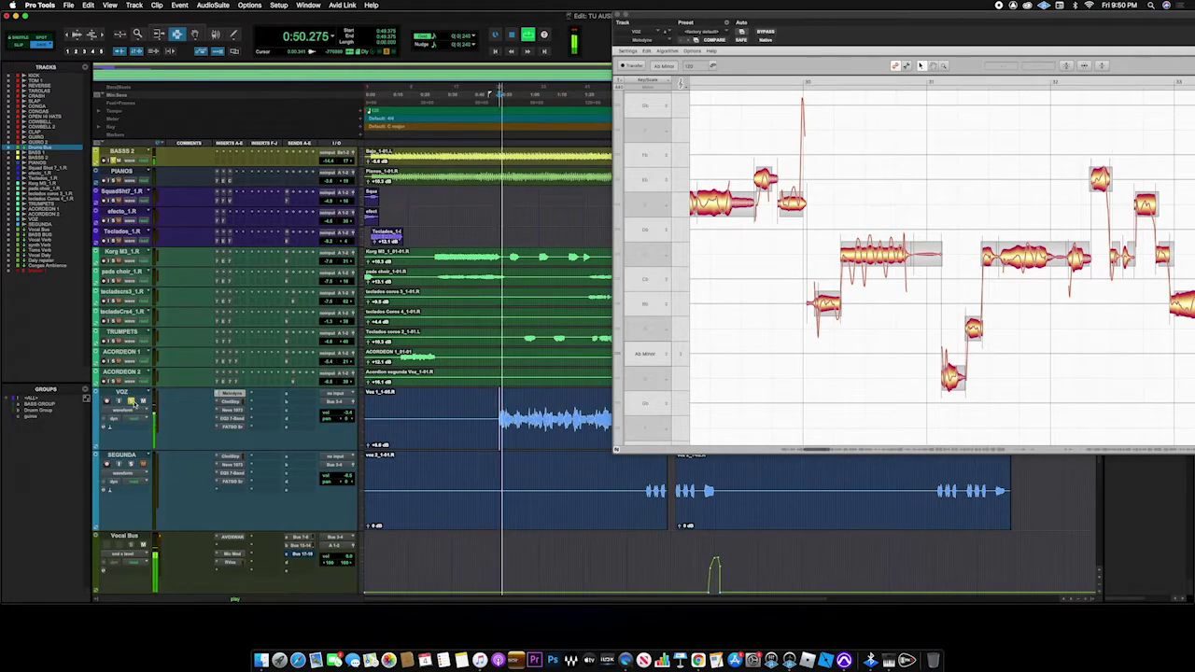
{"action": "scroll", "coordinate": [133, 403], "scroll_direction": "up", "scroll_amount": 3}
{"action": "key", "text": "space"}
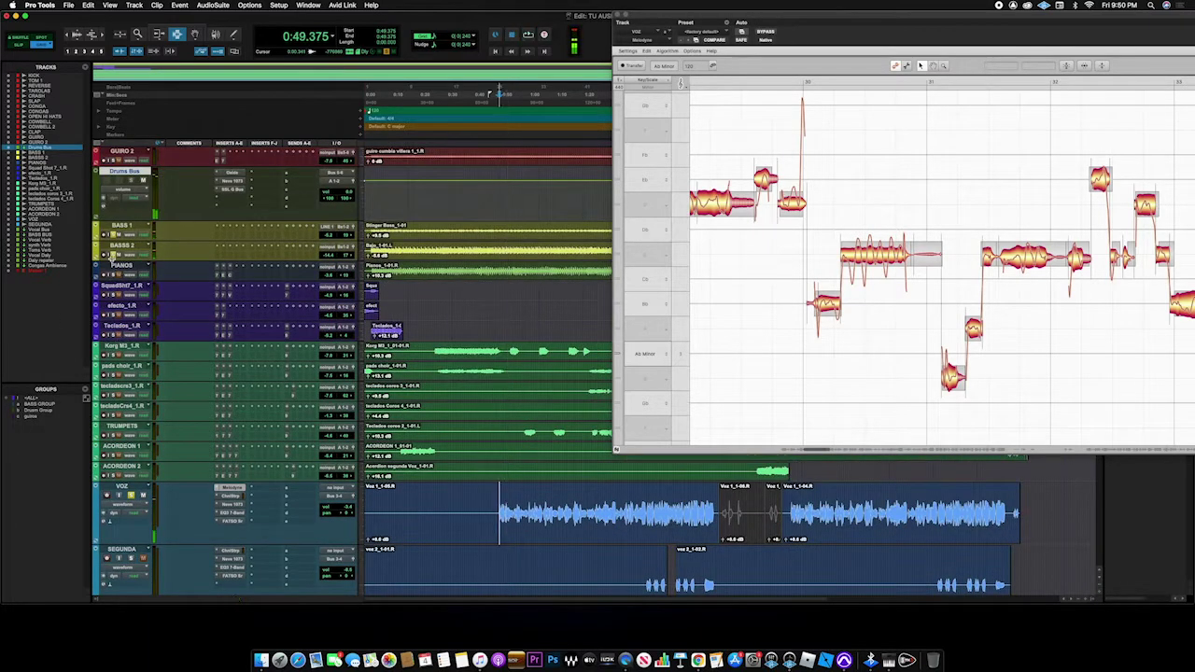
{"action": "key", "text": "space"}
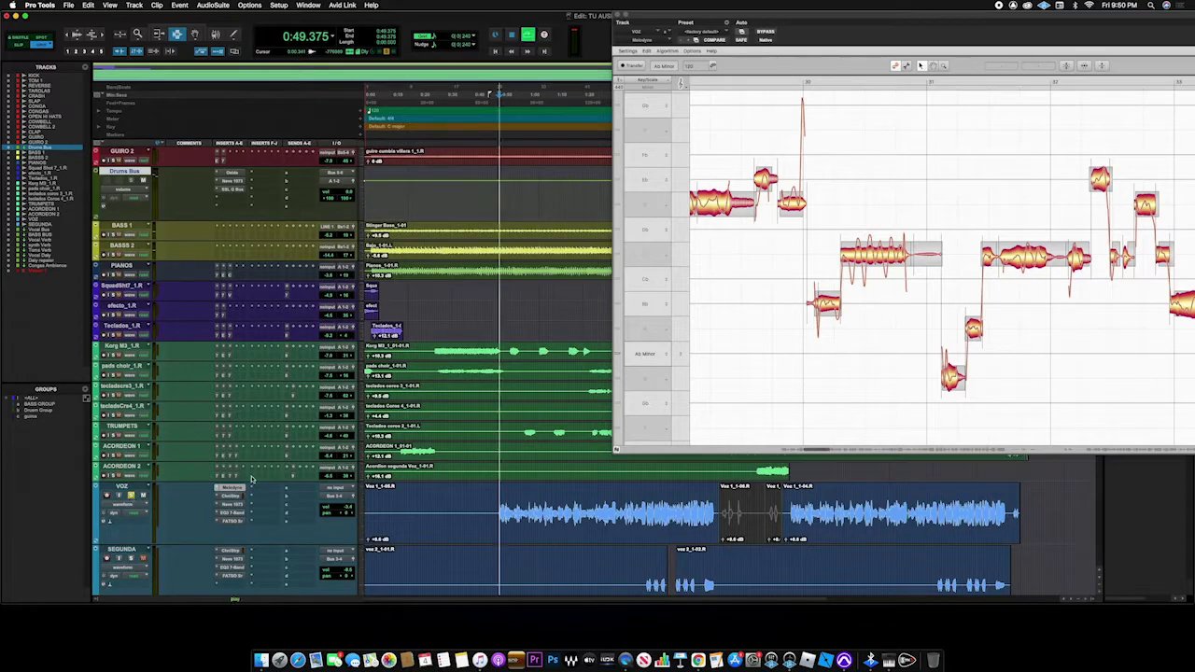
- Examine the vocal's note blobs in Melodyne while it plays, select the long Bb note after bar 33, and close Melodyne
{"action": "left_click_drag", "start_coordinate": [849, 13], "coordinate": [725, 4]}
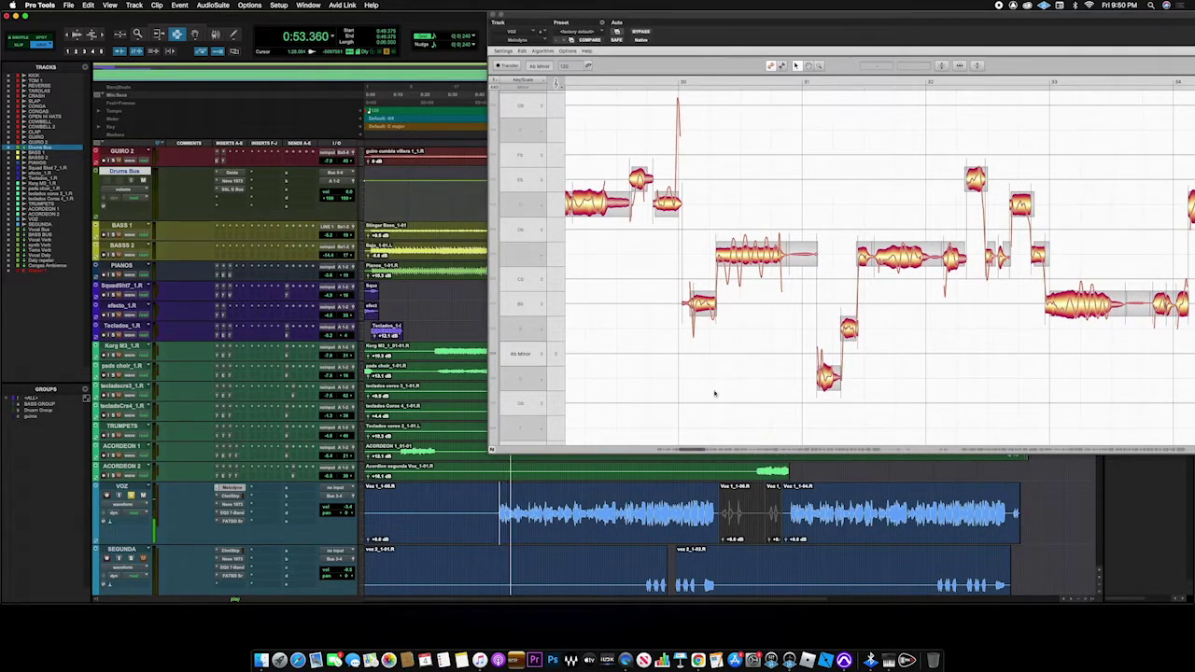
{"action": "mouse_move", "coordinate": [688, 450]}
{"action": "left_mouse_down"}
{"action": "mouse_move", "coordinate": [547, 445]}
{"action": "mouse_move", "coordinate": [700, 454]}
{"action": "left_mouse_up"}
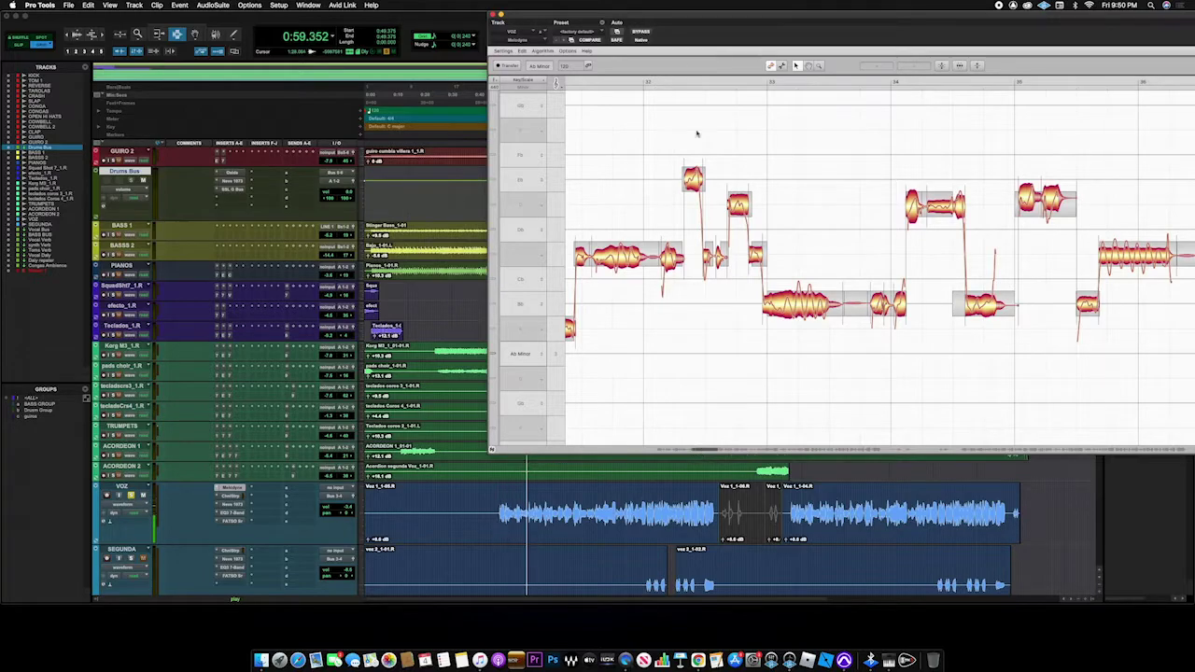
{"action": "left_click_drag", "start_coordinate": [698, 15], "coordinate": [506, 15]}
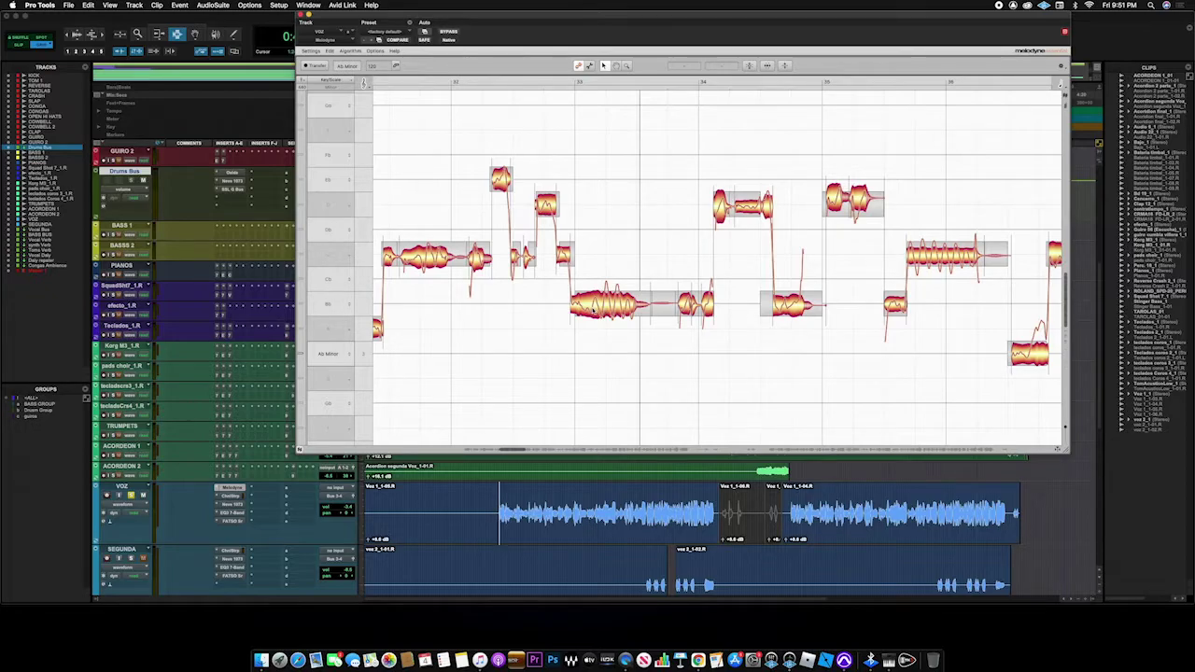
{"action": "left_click", "coordinate": [593, 311]}
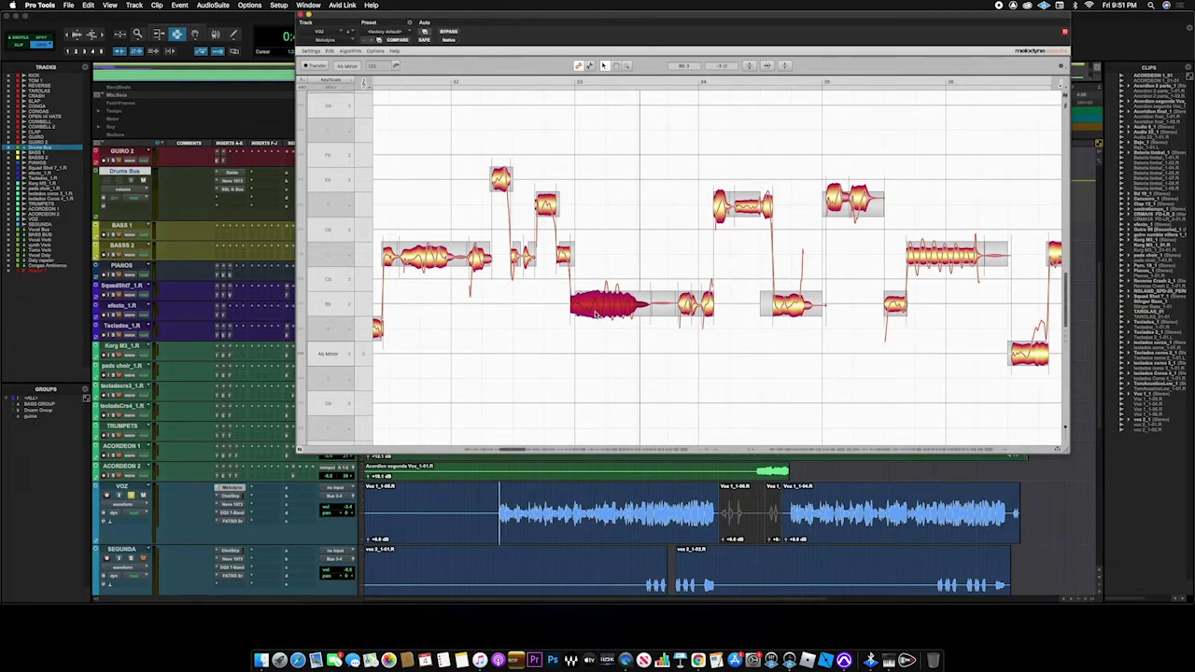
{"action": "mouse_move", "coordinate": [595, 311]}
{"action": "left_mouse_down"}
{"action": "mouse_move", "coordinate": [594, 239]}
{"action": "mouse_move", "coordinate": [587, 311]}
{"action": "left_mouse_up"}
{"action": "left_click", "coordinate": [299, 17]}
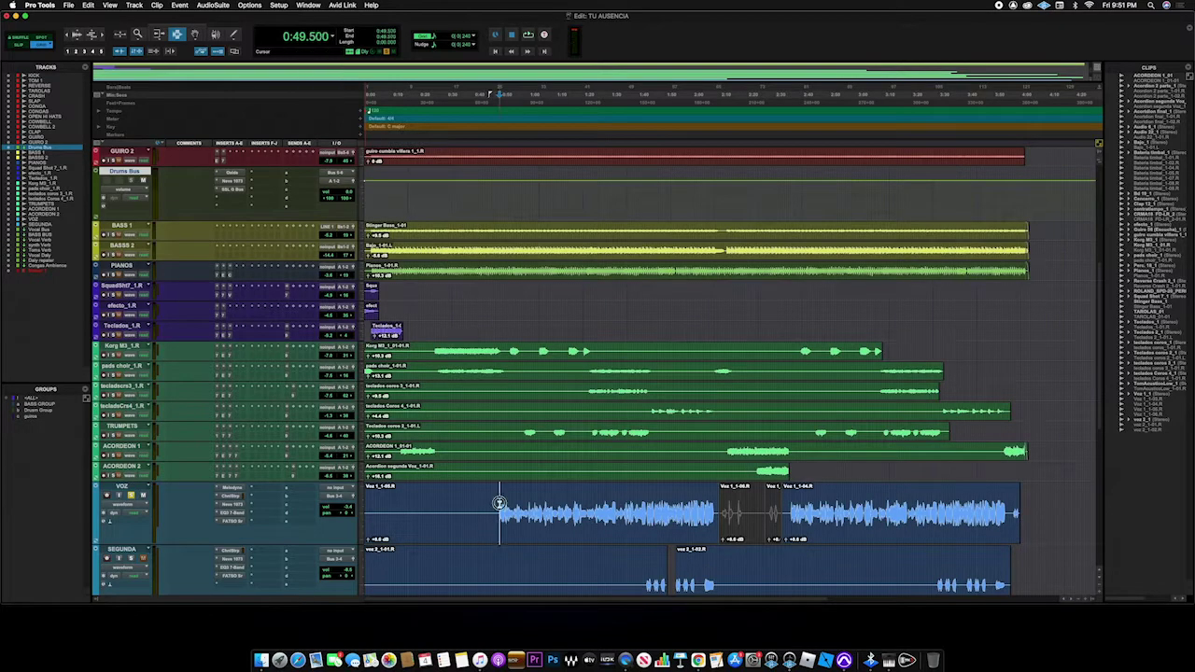
- Open the Channel Strip and the UAD Neve 1073 Legacy on VOZ in turn to review their vocal settings
{"action": "left_click", "coordinate": [234, 496]}
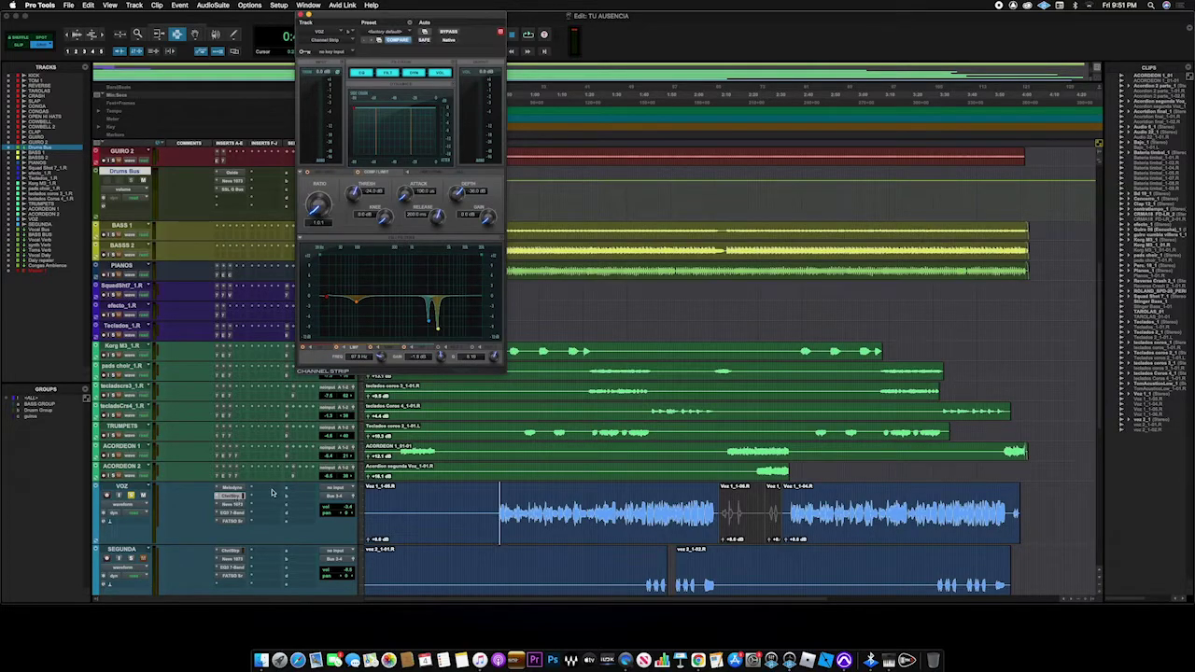
{"action": "left_click_drag", "start_coordinate": [414, 21], "coordinate": [533, 21]}
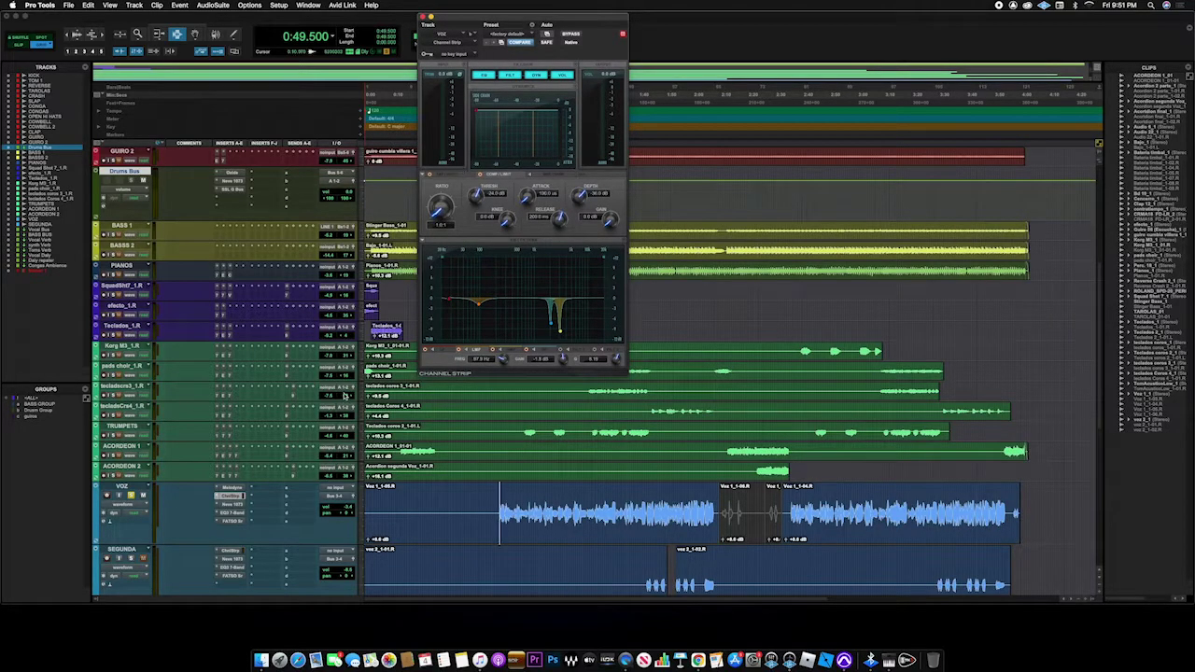
{"action": "left_click", "coordinate": [231, 504]}
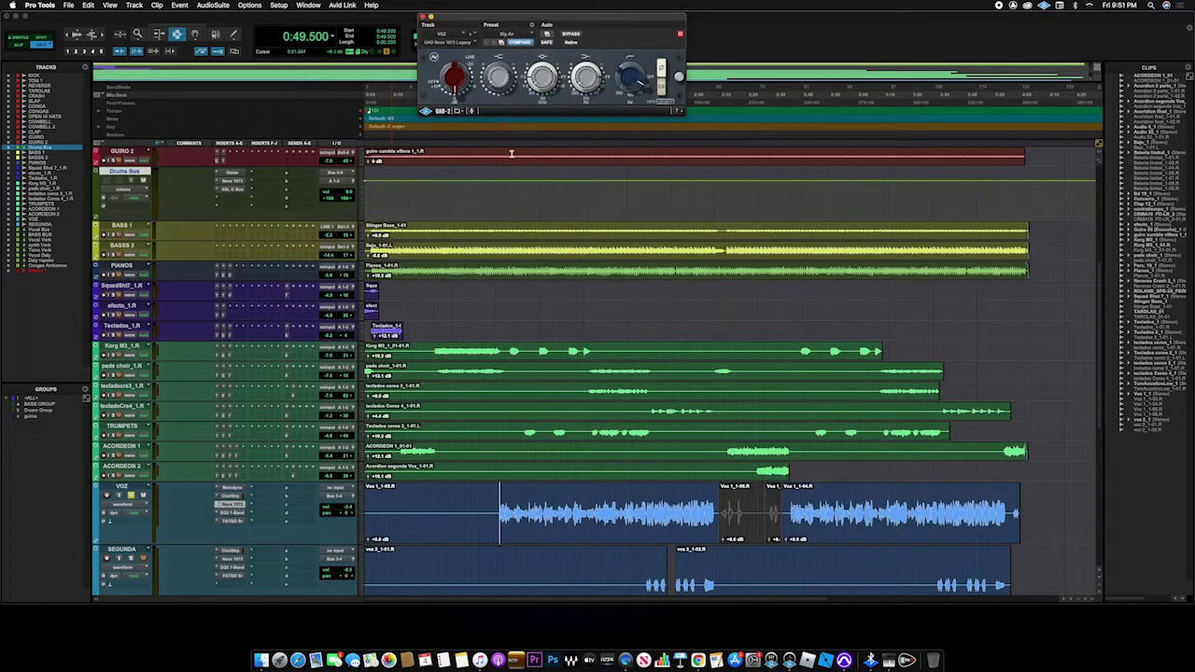
{"action": "left_click_drag", "start_coordinate": [531, 23], "coordinate": [501, 205]}
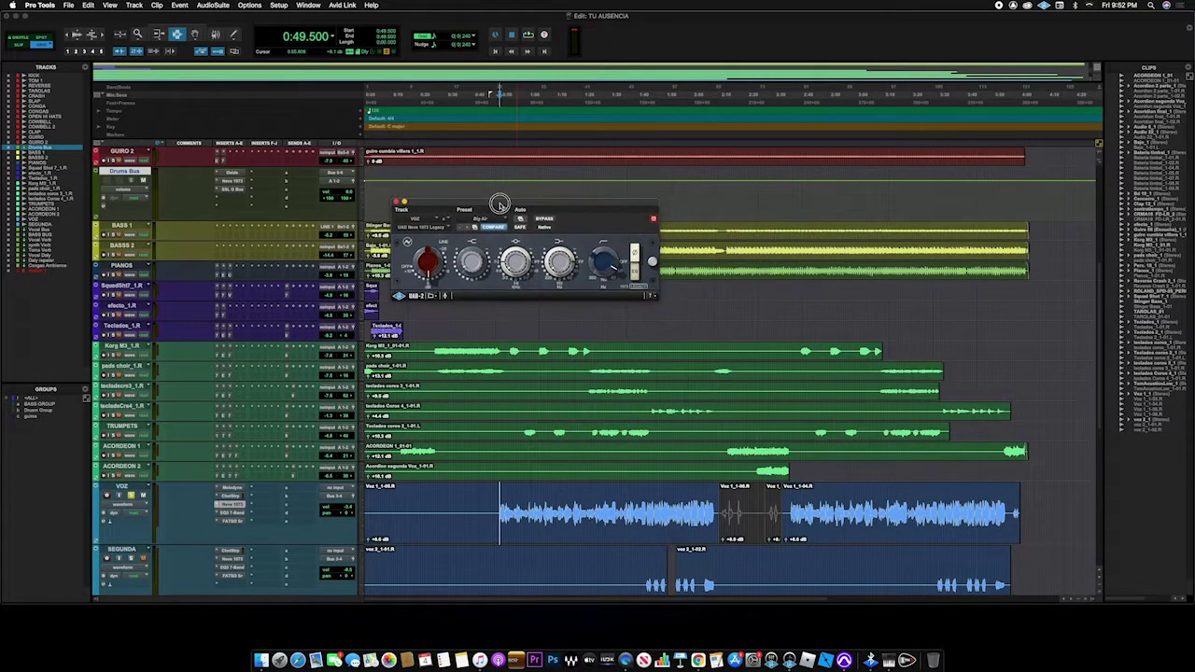
- Open the EQ3 7-Band on VOZ and play the vocal from its beginning, comparing the EQ bypassed and active
{"action": "left_click", "coordinate": [238, 513]}
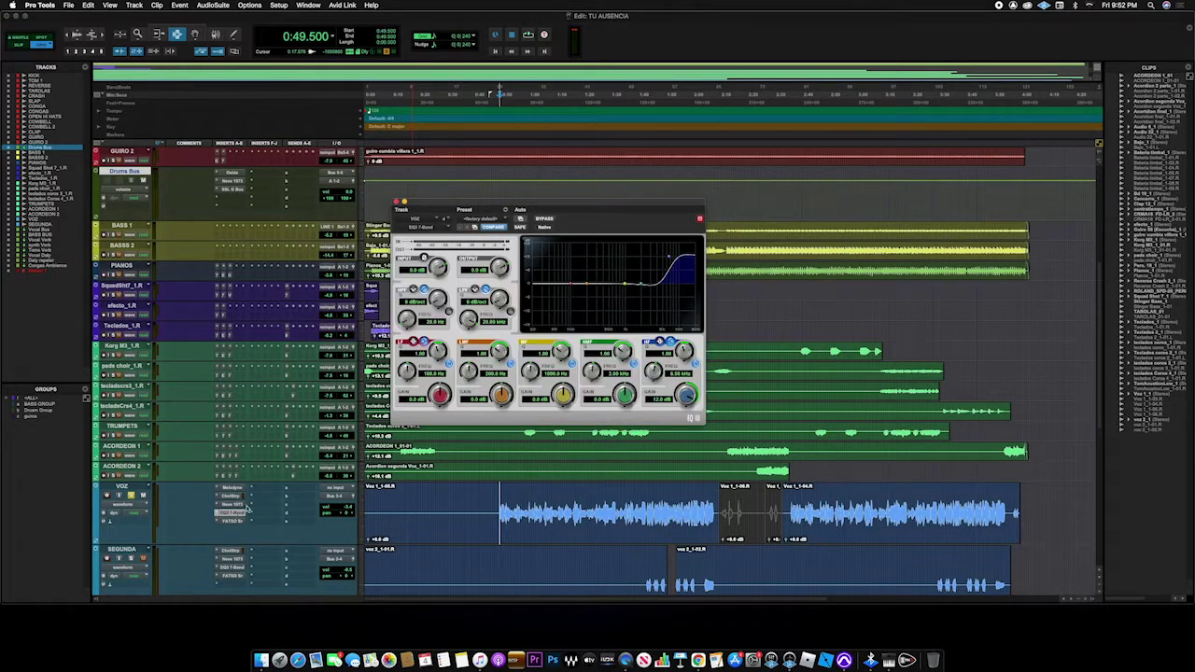
{"action": "left_click_drag", "start_coordinate": [556, 206], "coordinate": [550, 184]}
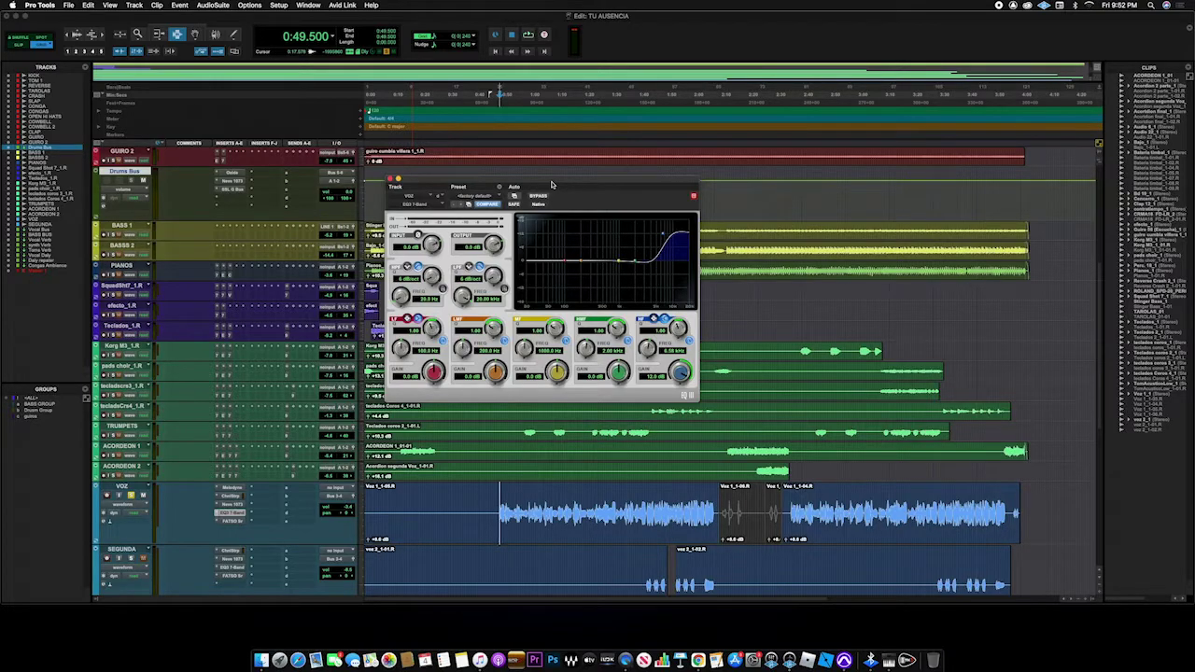
{"action": "left_click_drag", "start_coordinate": [551, 184], "coordinate": [553, 136]}
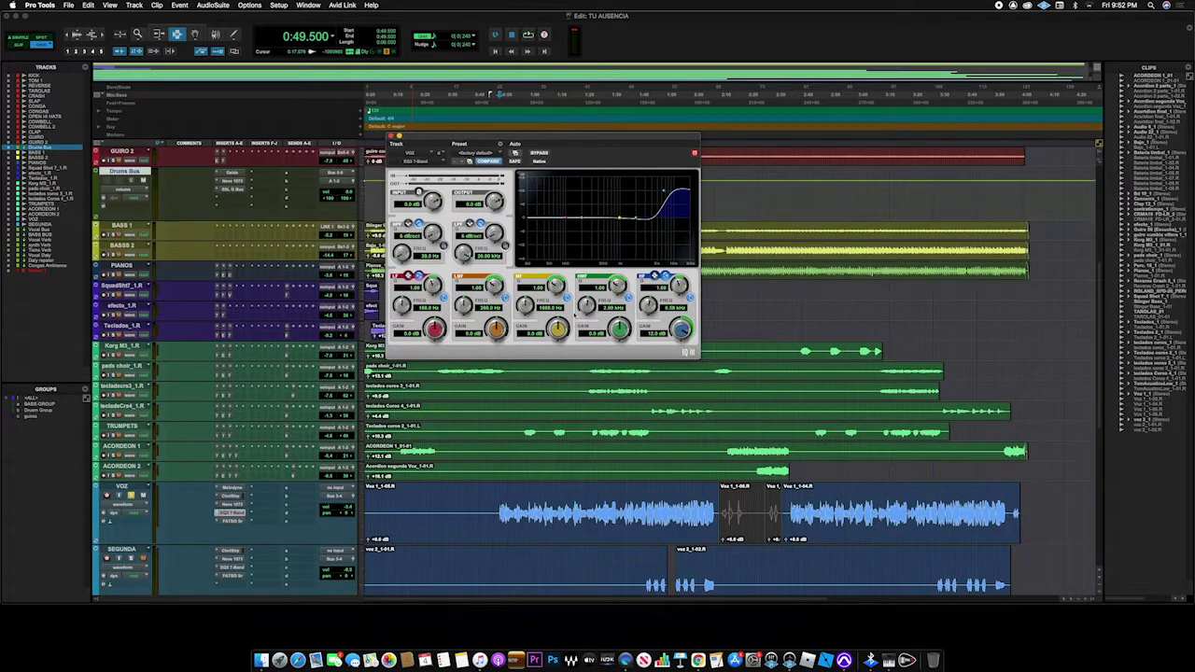
{"action": "key", "text": "space"}
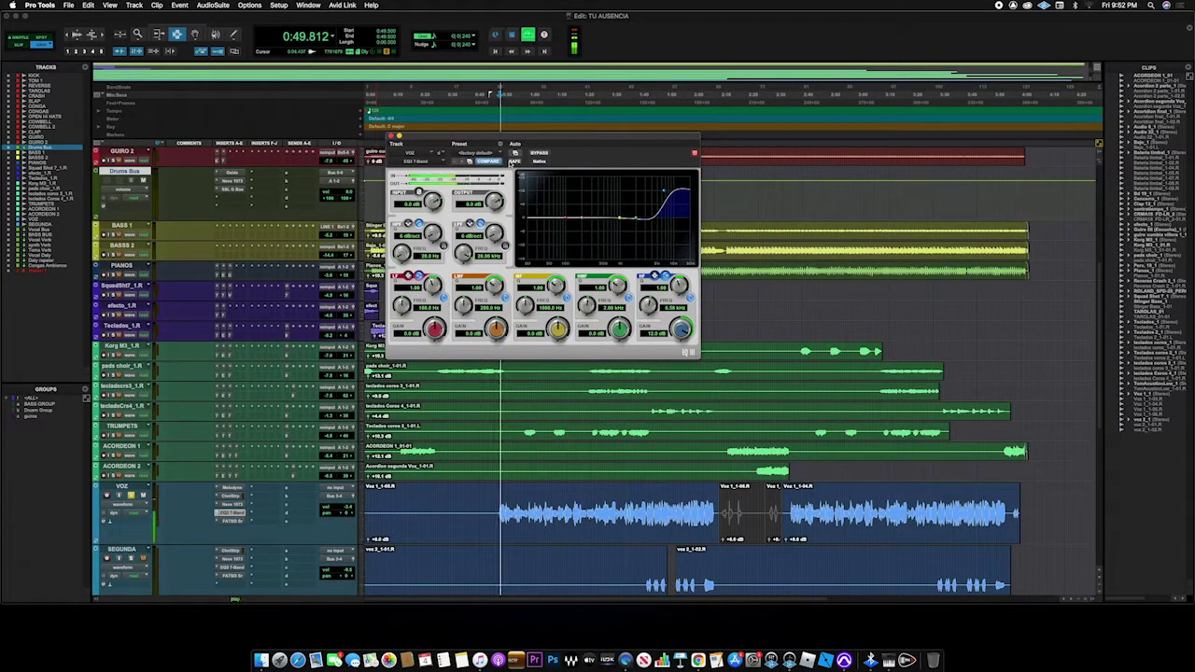
{"action": "left_click", "coordinate": [539, 153]}
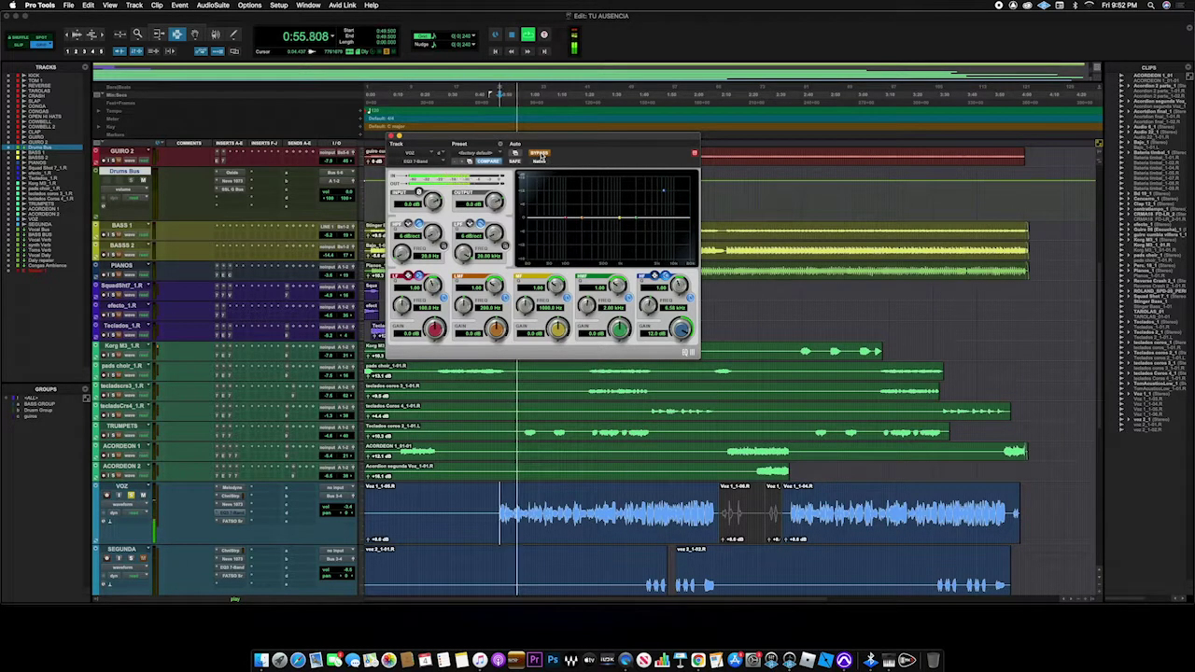
{"action": "left_click", "coordinate": [540, 154]}
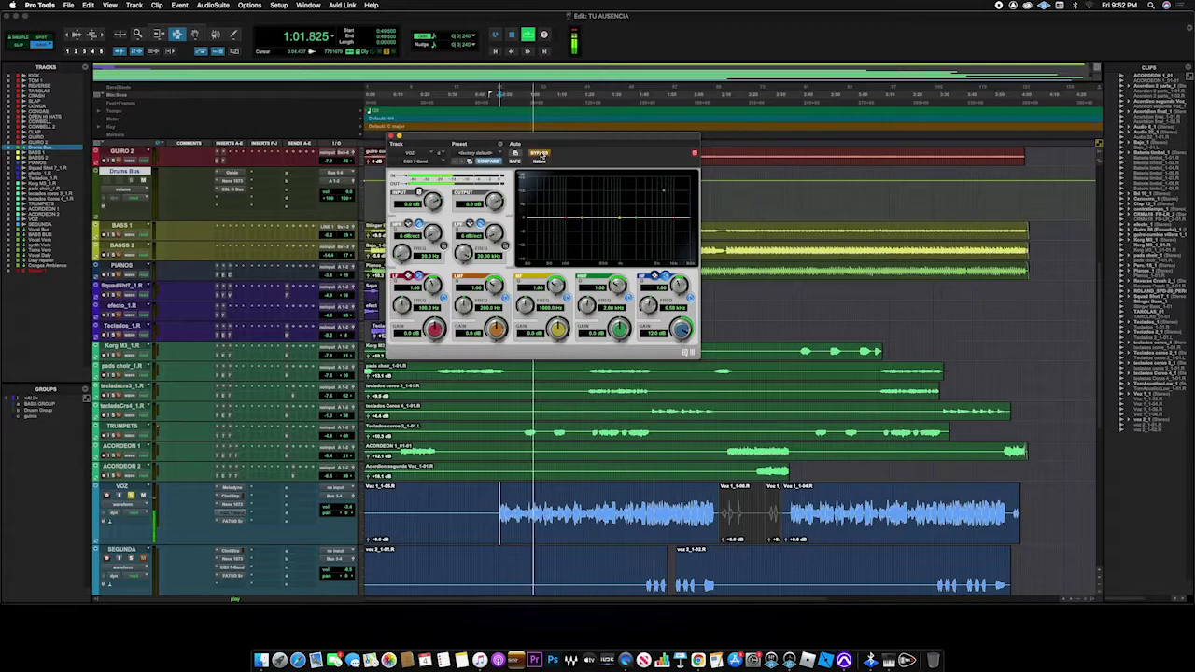
{"action": "key", "text": "space"}
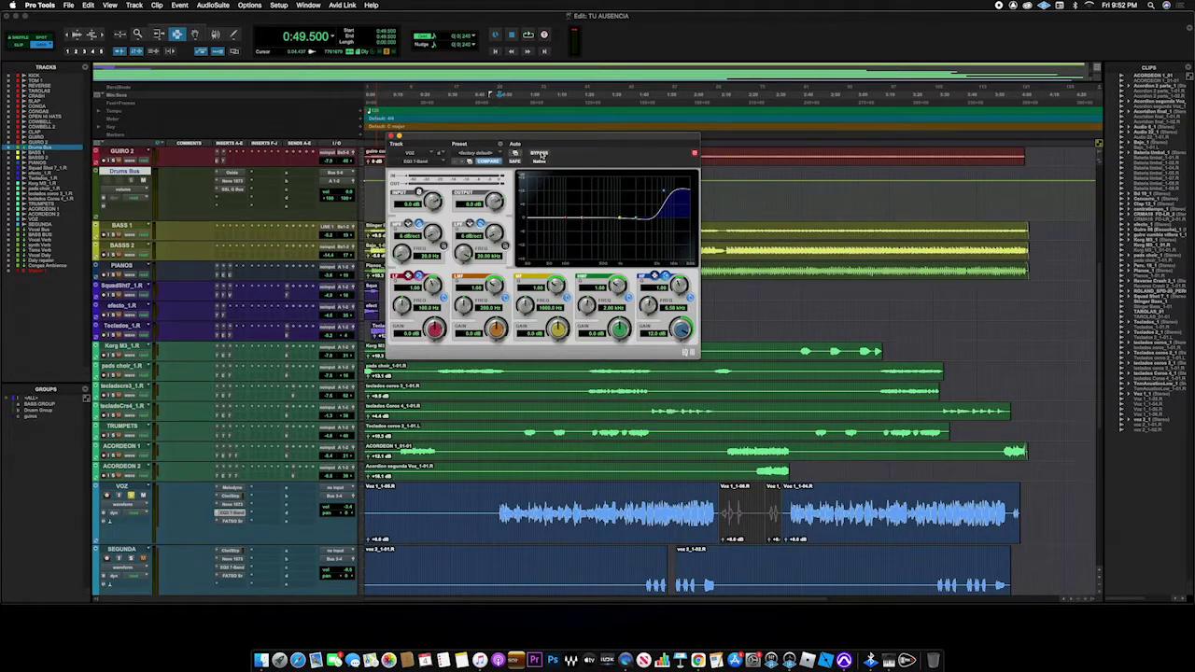
{"action": "left_click_drag", "start_coordinate": [548, 137], "coordinate": [551, 130]}
- Open the UAD FATSO on VOZ and place the playback cursor just after the lead vocal begins
{"action": "left_click", "coordinate": [230, 519]}
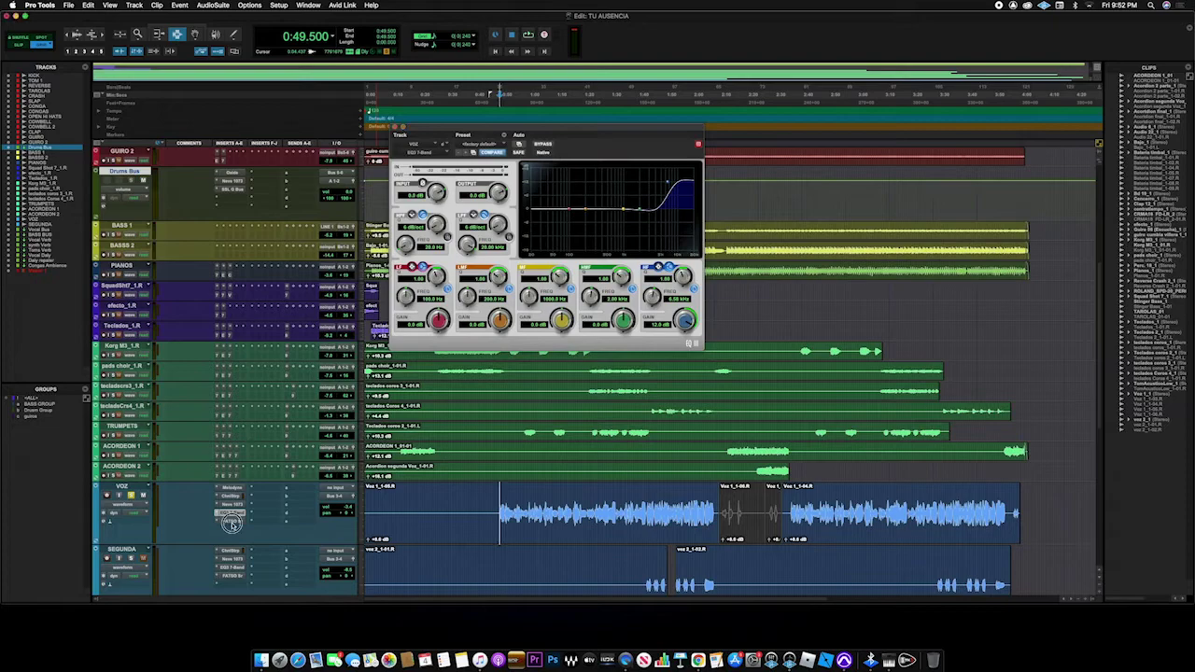
{"action": "left_click_drag", "start_coordinate": [576, 127], "coordinate": [541, 269]}
{"action": "left_click", "coordinate": [506, 497]}
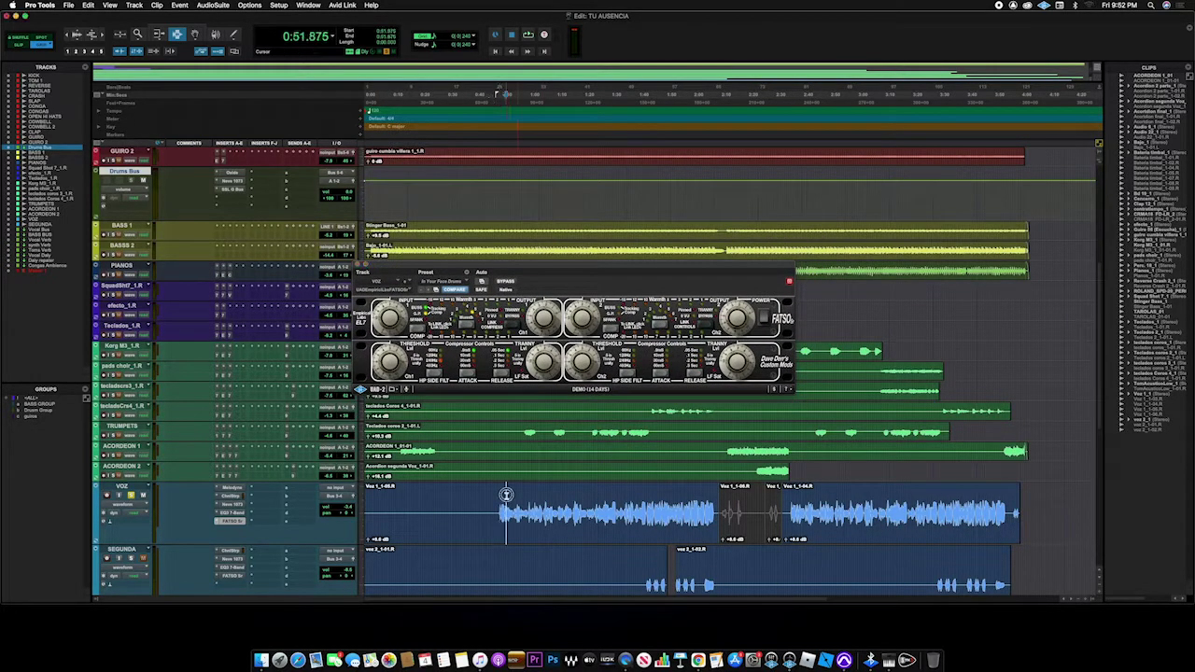
{"action": "left_click_drag", "start_coordinate": [514, 266], "coordinate": [518, 245]}
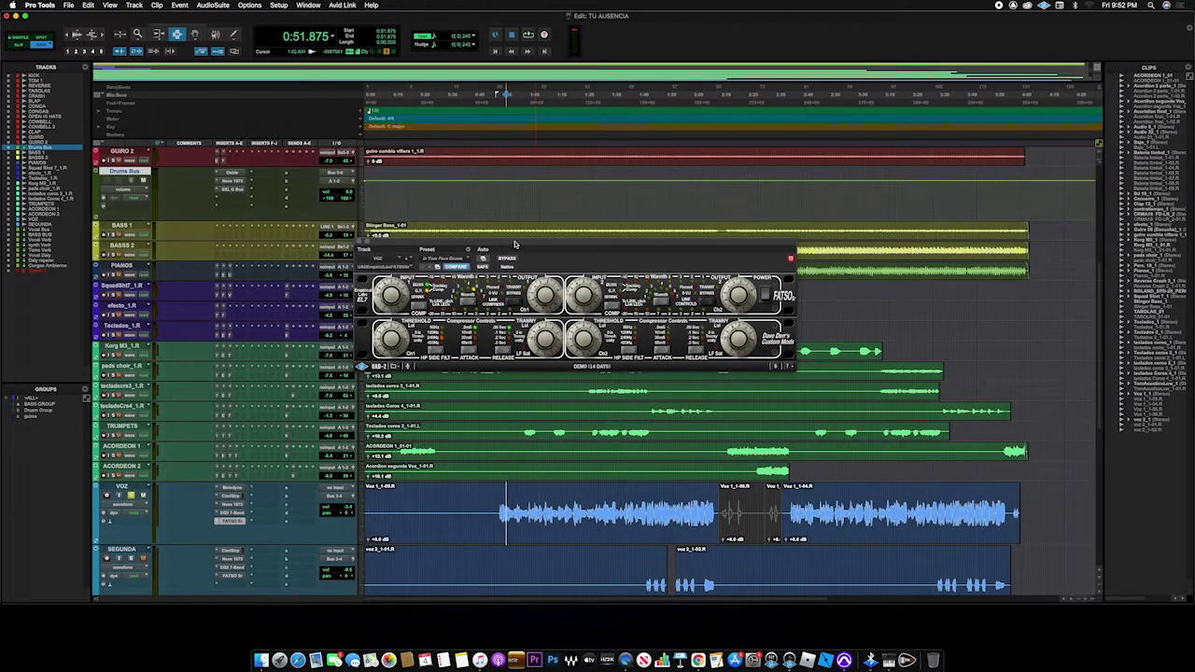
{"action": "left_click_drag", "start_coordinate": [513, 243], "coordinate": [516, 228]}
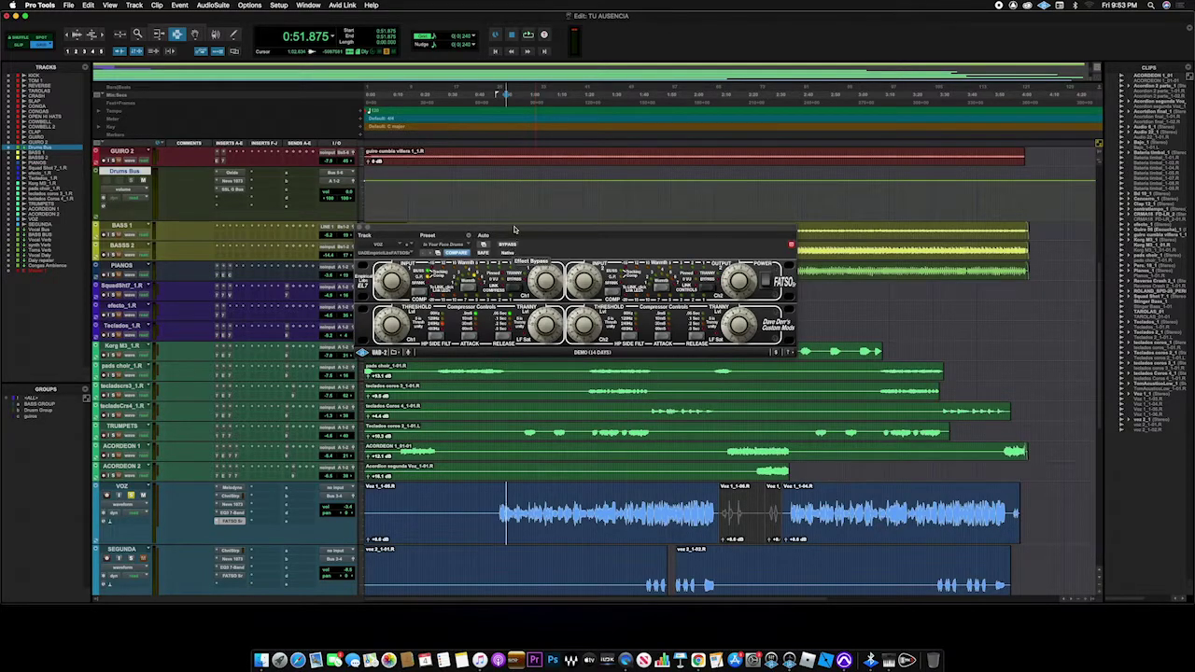
{"action": "left_click_drag", "start_coordinate": [512, 250], "coordinate": [511, 241]}
- Play the vocal while comparing the FATSO bypassed and active, stop playback, and close the plug-in
{"action": "key", "text": "space"}
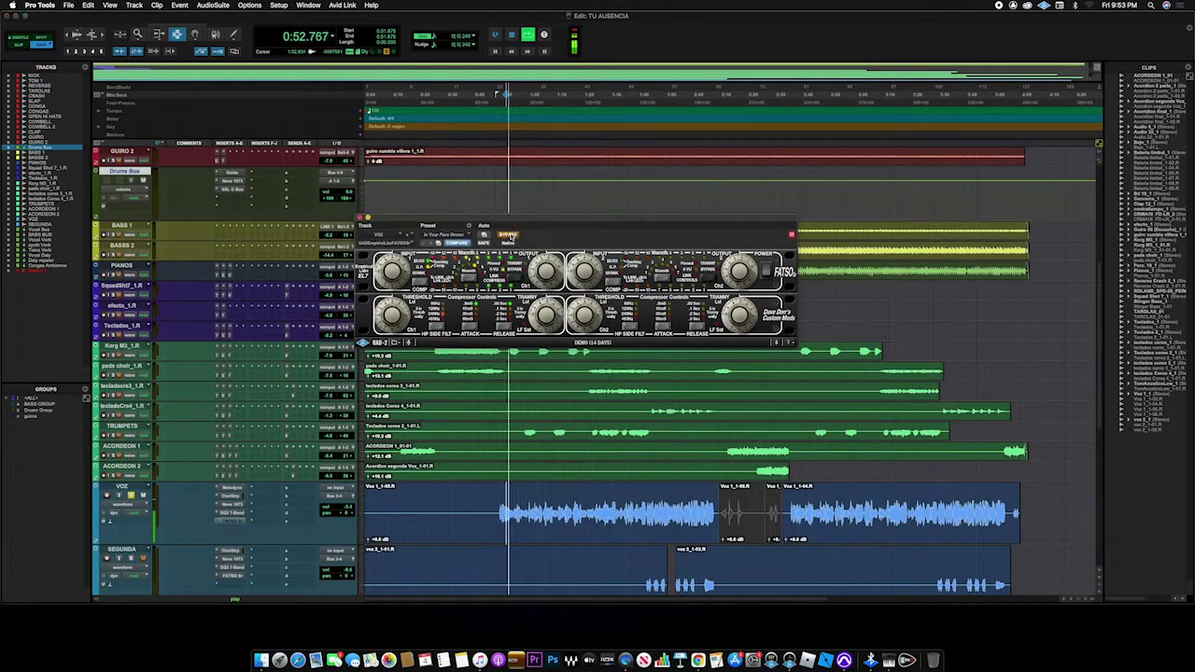
{"action": "left_click", "coordinate": [507, 235]}
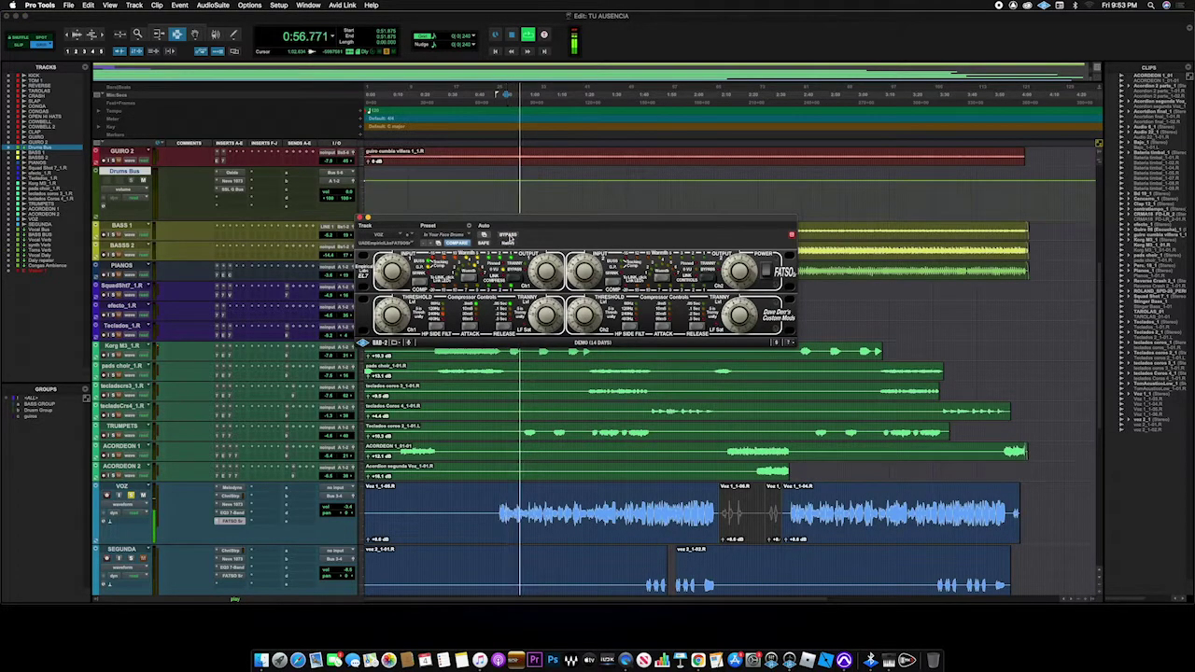
{"action": "left_click", "coordinate": [508, 236]}
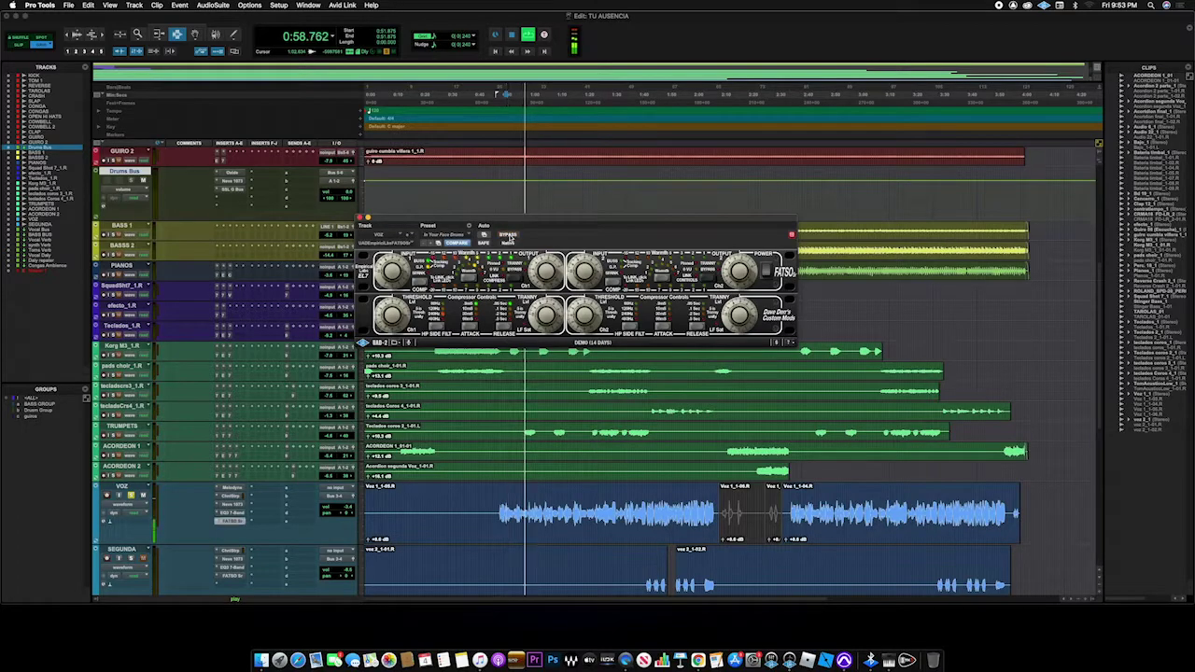
{"action": "left_click", "coordinate": [509, 236]}
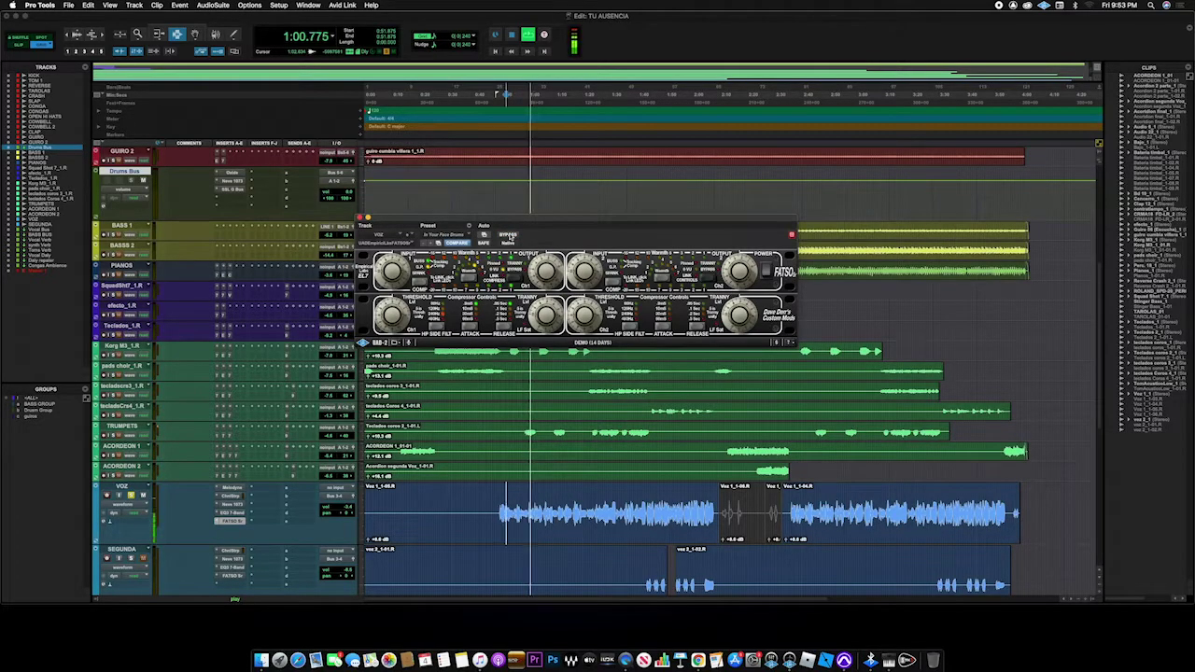
{"action": "left_click", "coordinate": [509, 237]}
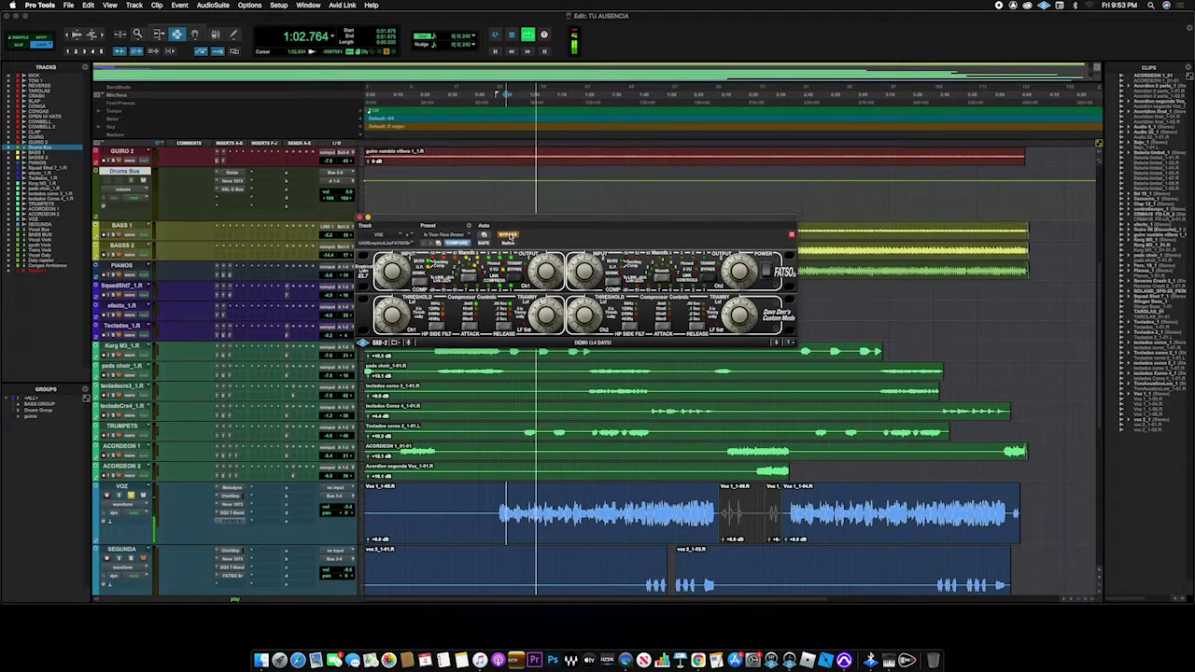
{"action": "key", "text": "space"}
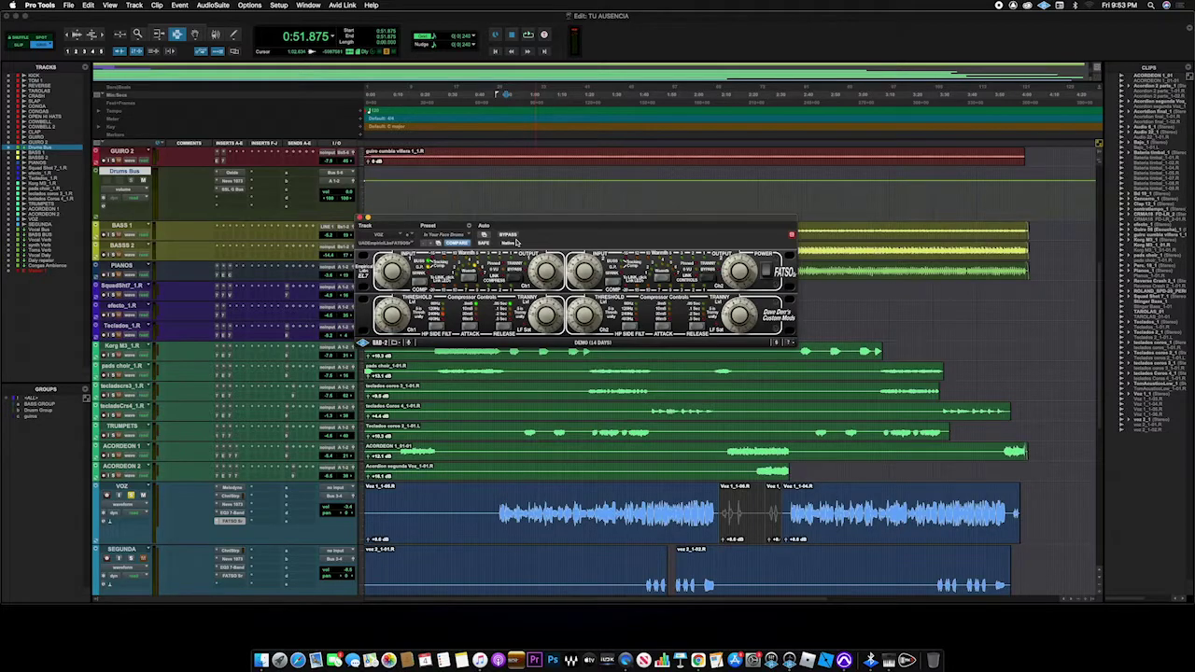
{"action": "left_click", "coordinate": [360, 220]}
- Insert Slate Digital's Virtual Mix Rack (mono) in VOZ's first F-J insert slot and load the FG-2A compressor into its first module
{"action": "left_click", "coordinate": [265, 490]}
{"action": "mouse_move", "coordinate": [280, 488]}
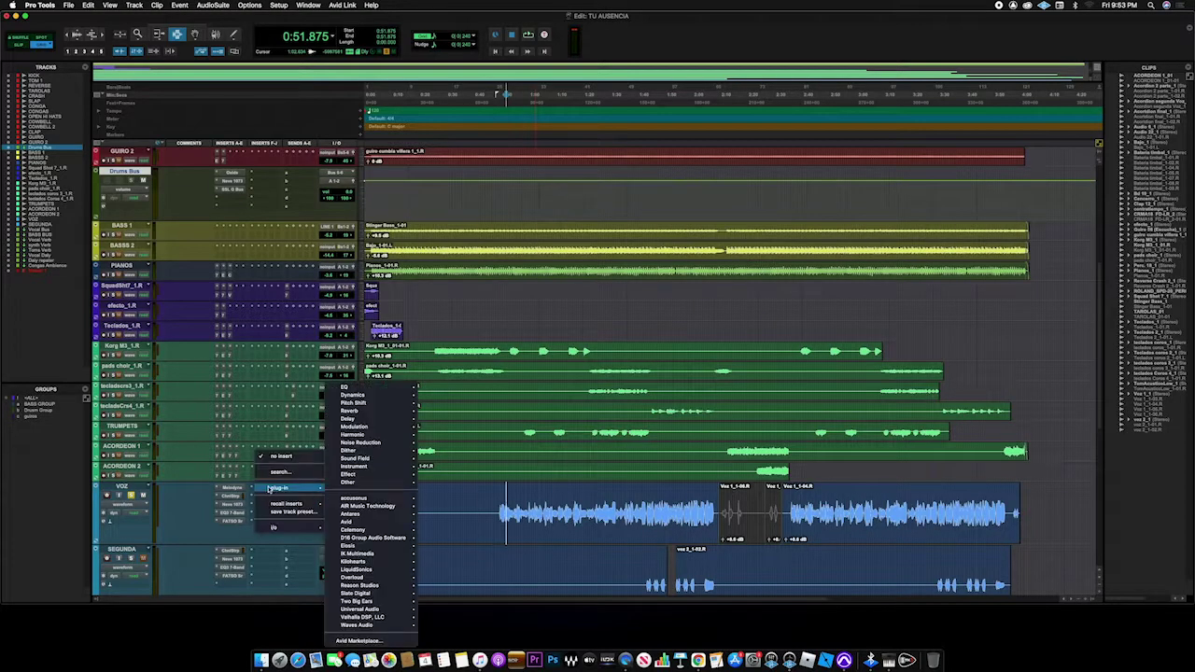
{"action": "mouse_move", "coordinate": [362, 595]}
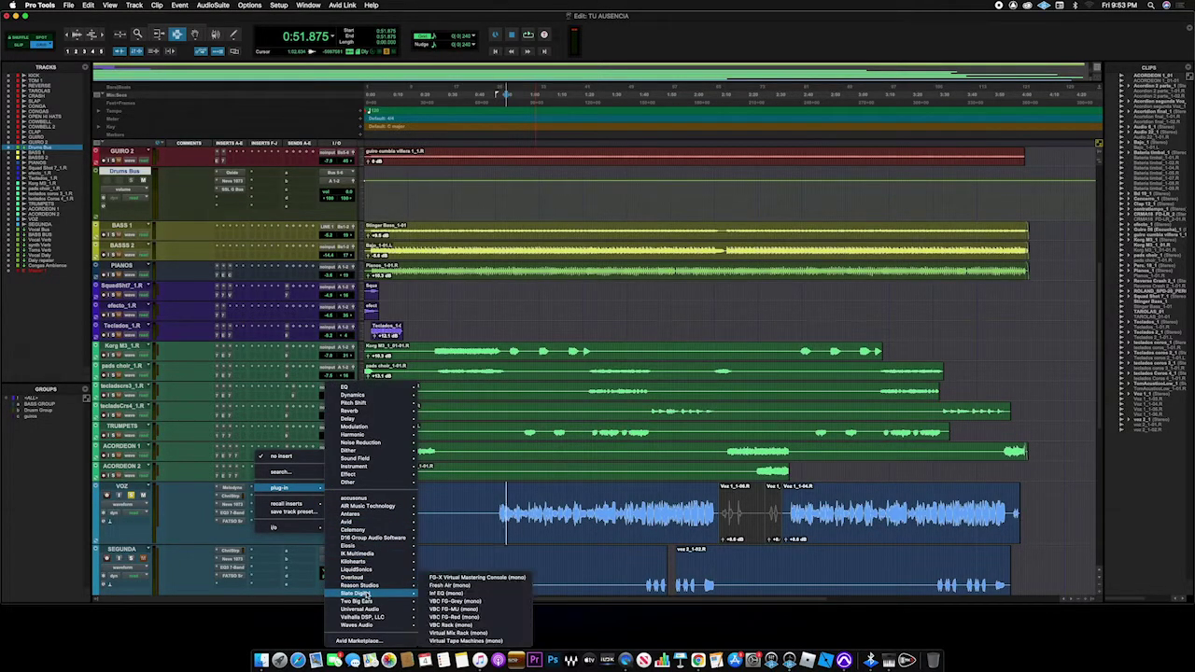
{"action": "left_click", "coordinate": [475, 633]}
{"action": "left_click_drag", "start_coordinate": [407, 225], "coordinate": [413, 49]}
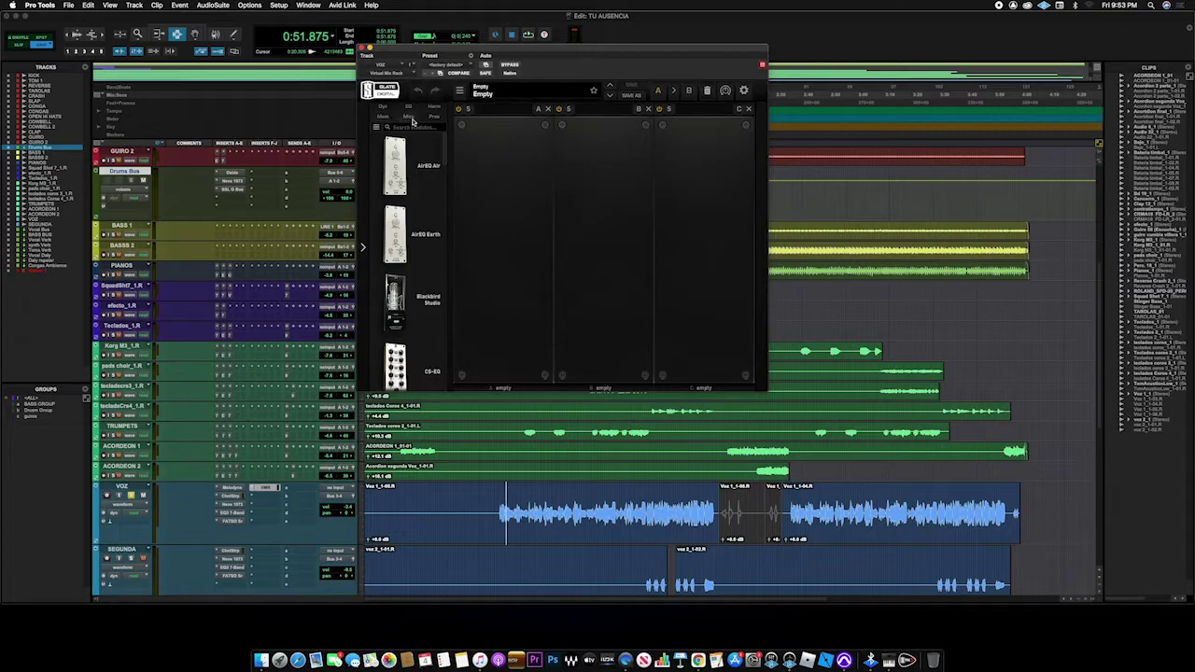
{"action": "left_click", "coordinate": [384, 108]}
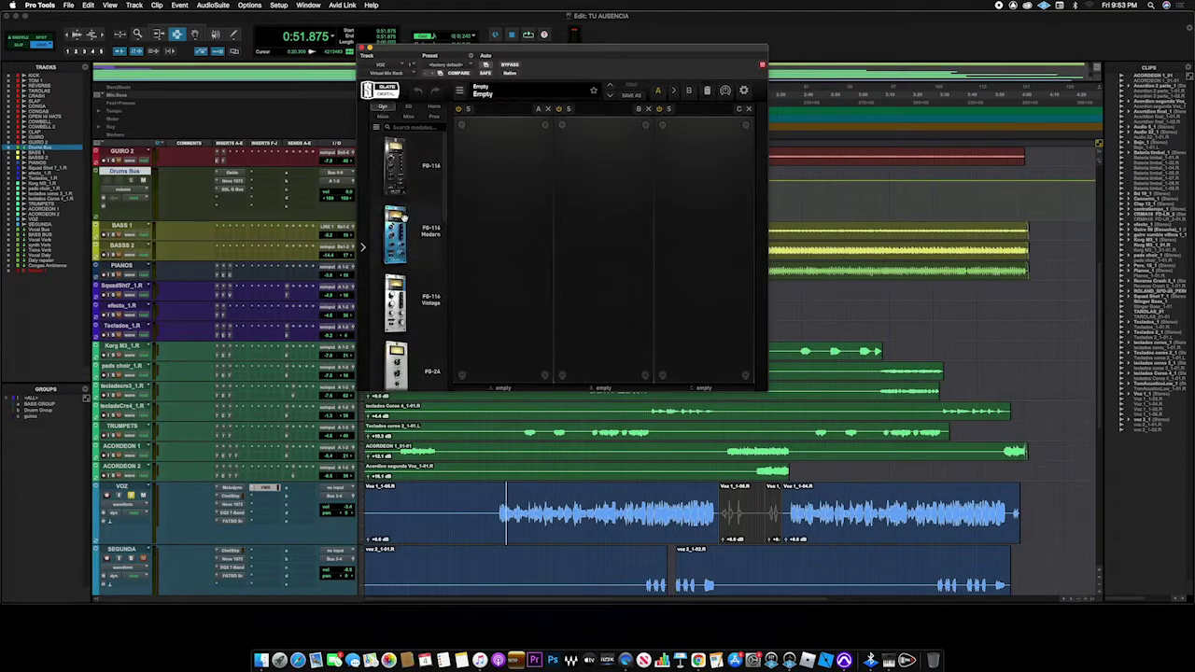
{"action": "left_click_drag", "start_coordinate": [446, 196], "coordinate": [443, 240]}
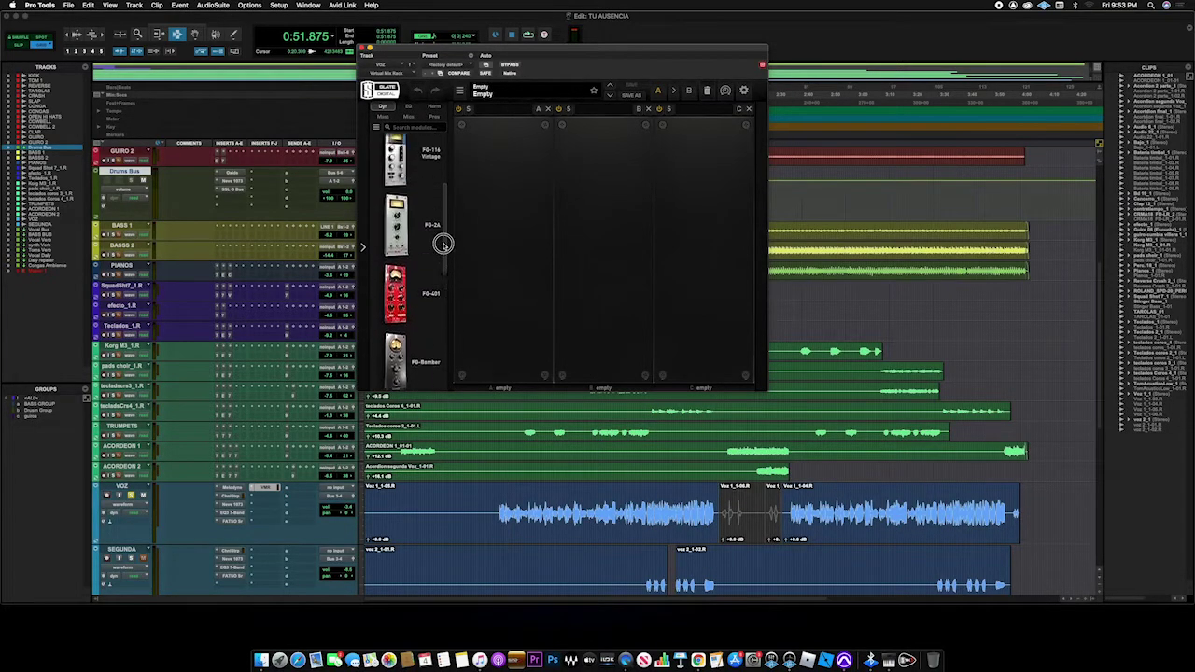
{"action": "double_click", "coordinate": [400, 222]}
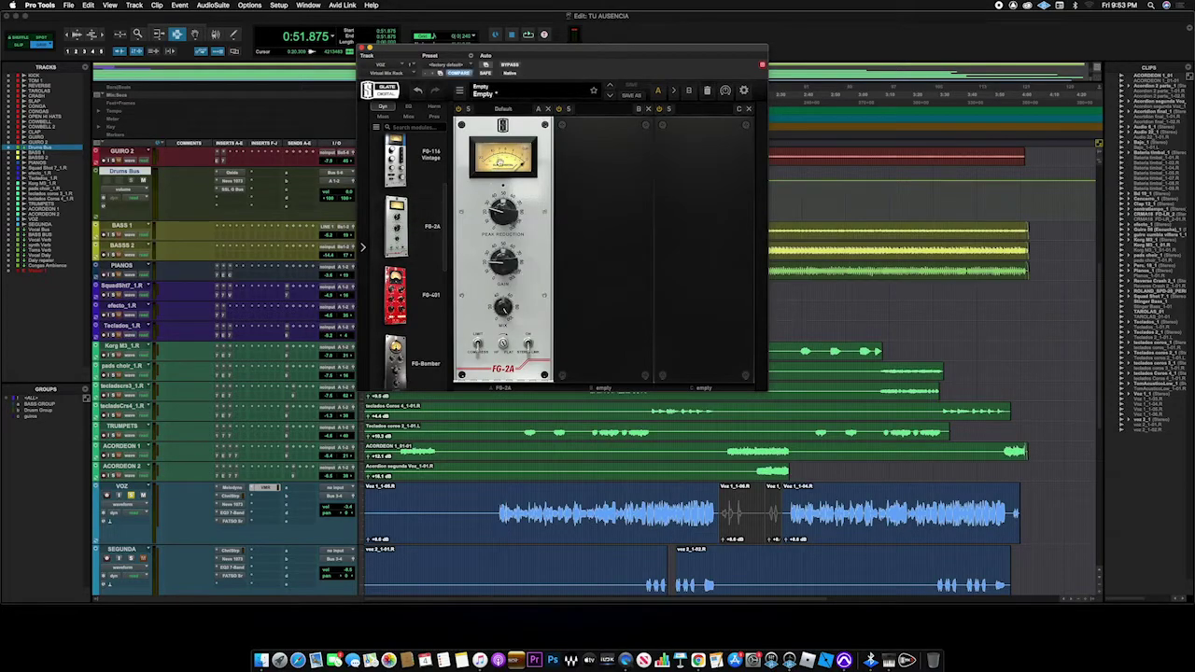
{"action": "left_click_drag", "start_coordinate": [533, 54], "coordinate": [537, 43]}
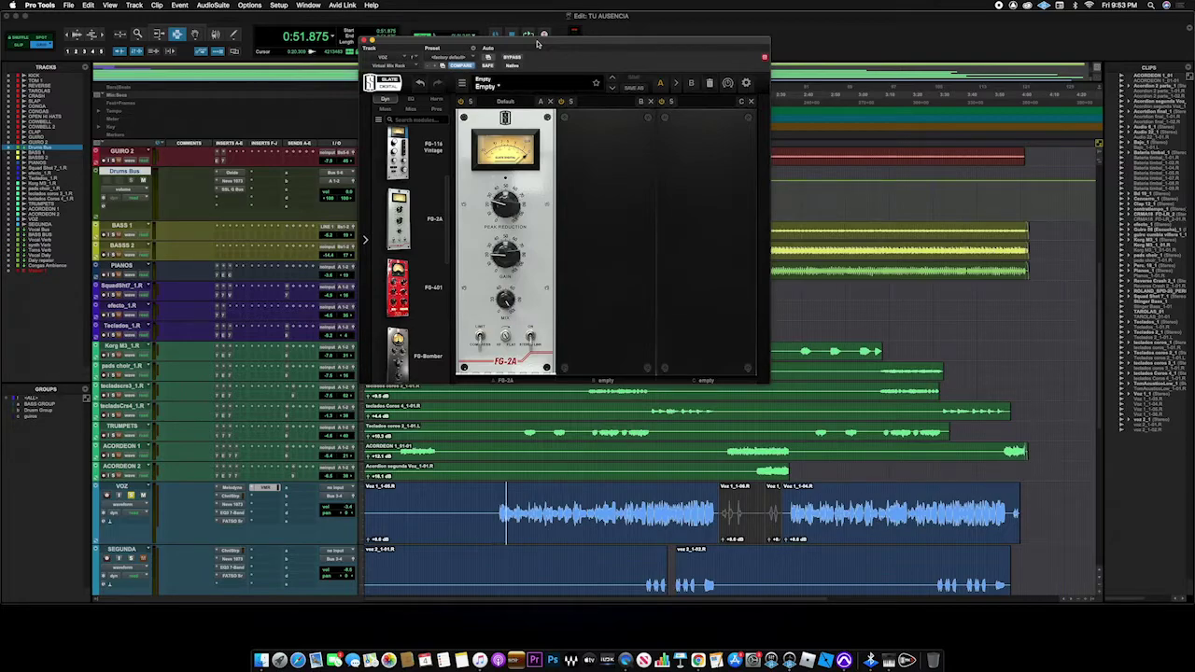
{"action": "left_click_drag", "start_coordinate": [538, 43], "coordinate": [546, 30]}
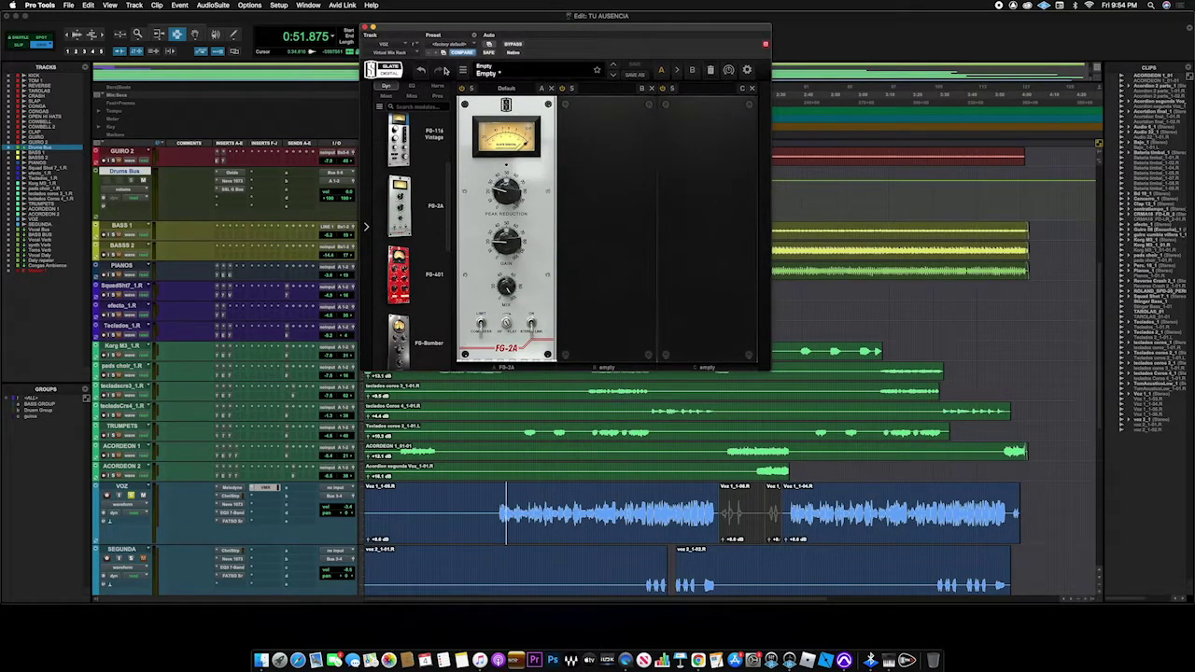
- Start vocal playback, bypass the FATSO on VOZ, and return to the Virtual Mix Rack
{"action": "key", "text": "space"}
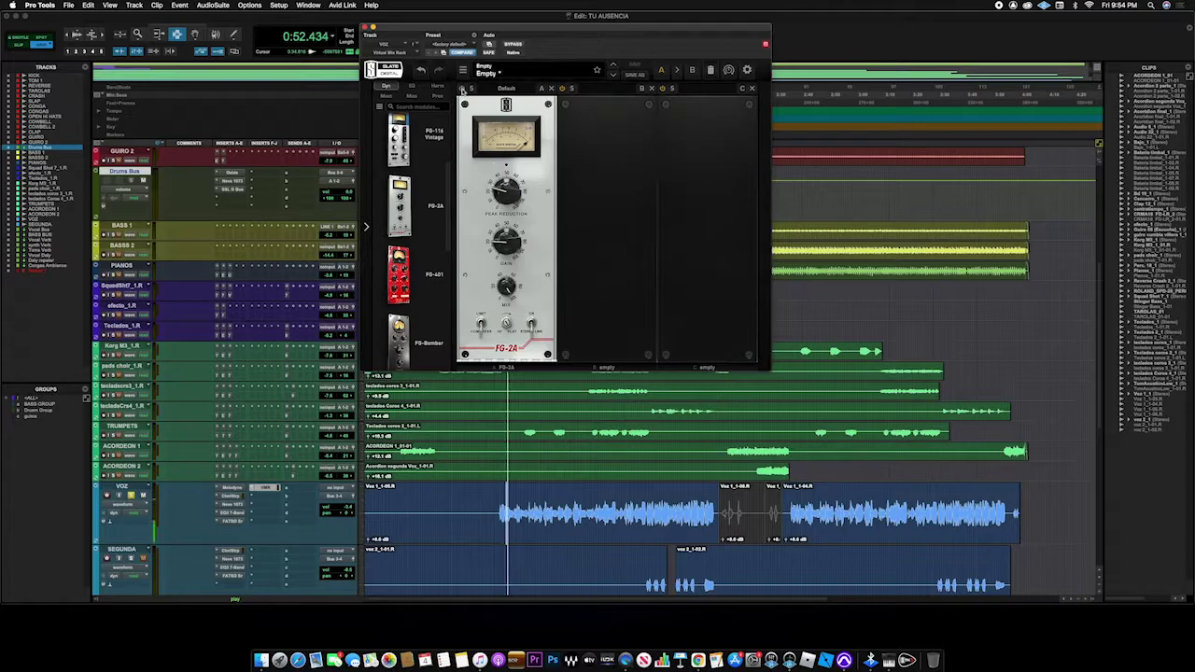
{"action": "left_click", "coordinate": [228, 520]}
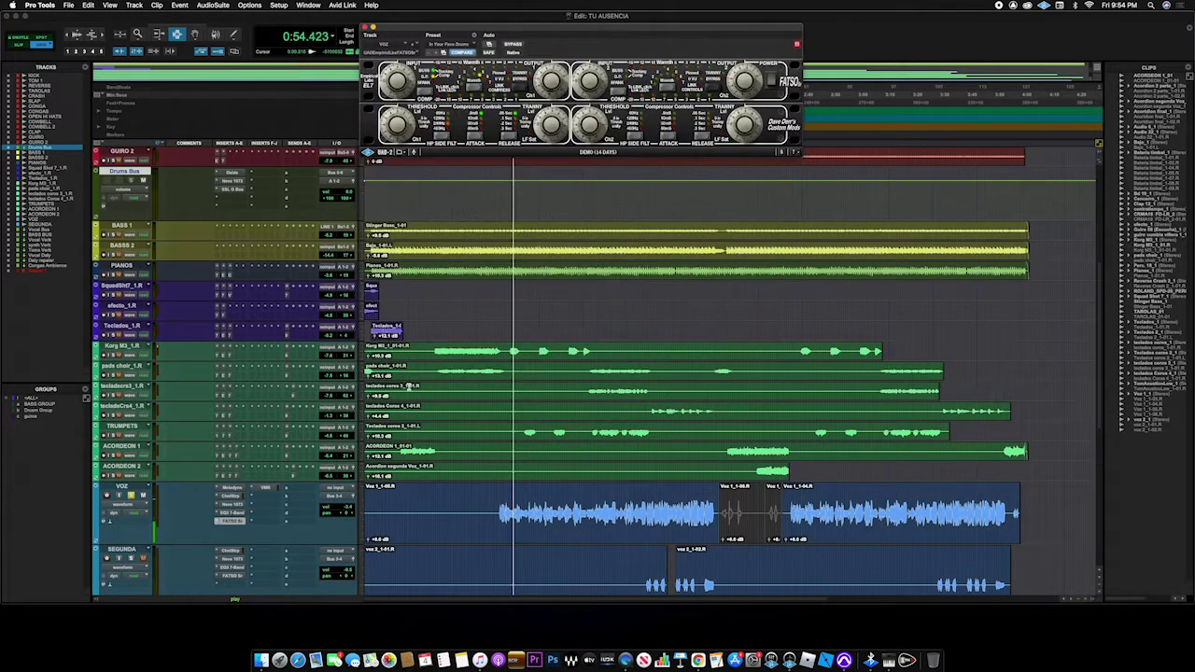
{"action": "left_click", "coordinate": [264, 487]}
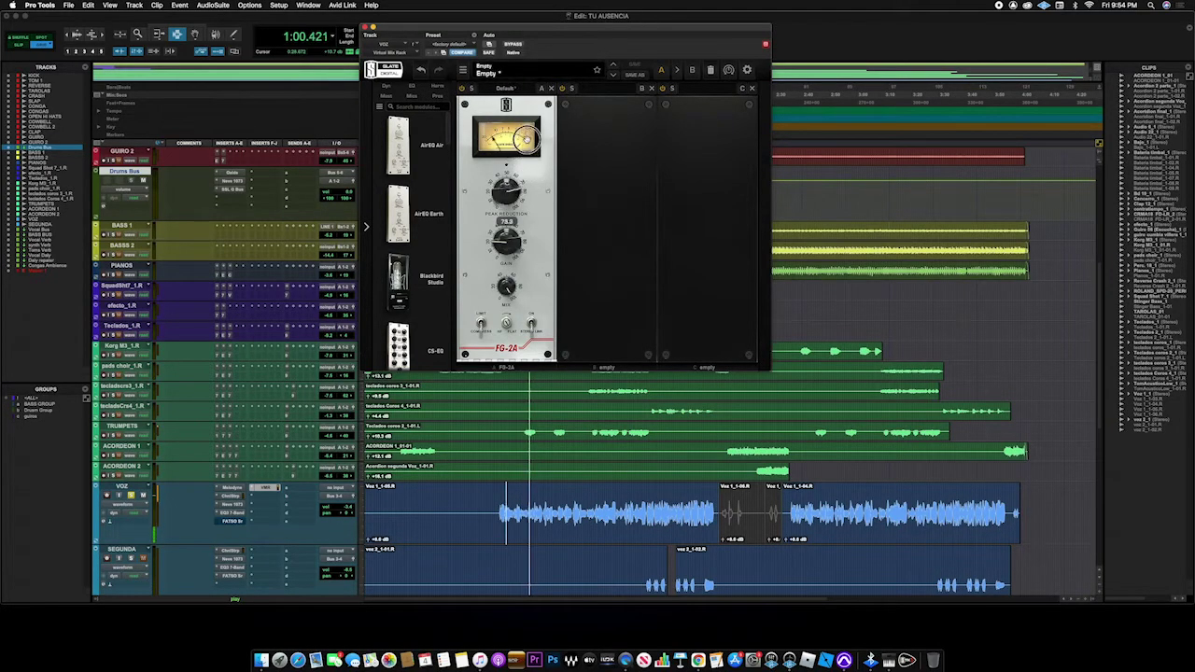
- Set the FG-2A's peak reduction to about 41 and raise its gain during playback, comparing the module off and on before stopping
{"action": "left_click_drag", "start_coordinate": [530, 128], "coordinate": [512, 179]}
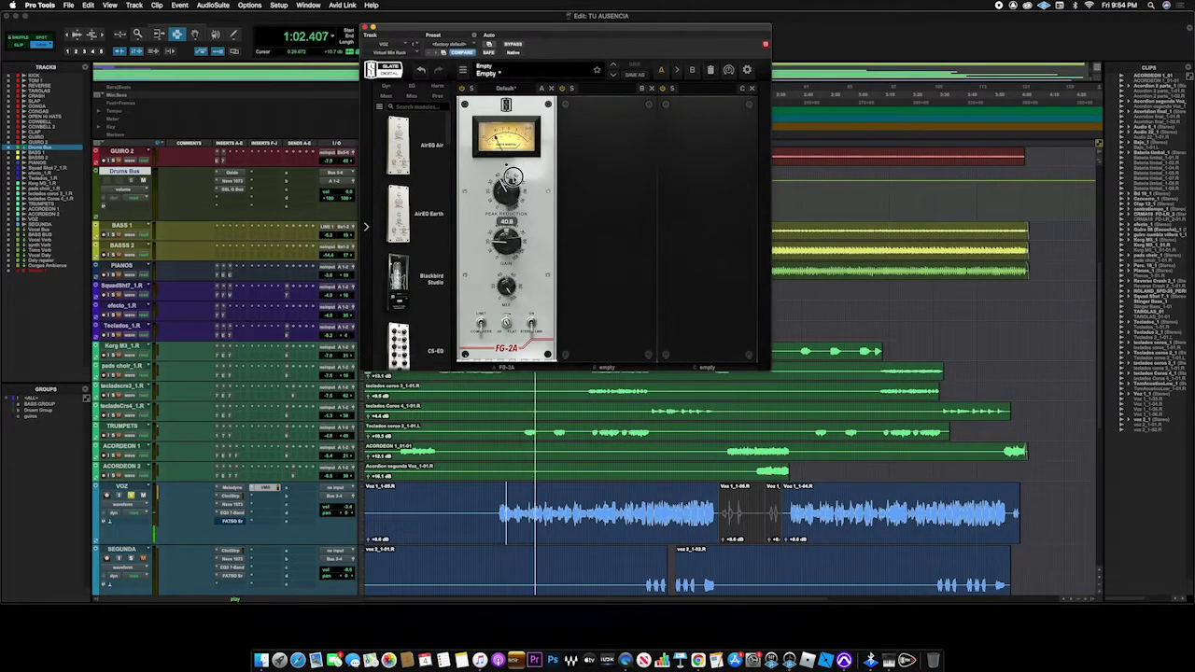
{"action": "left_click_drag", "start_coordinate": [497, 245], "coordinate": [498, 211]}
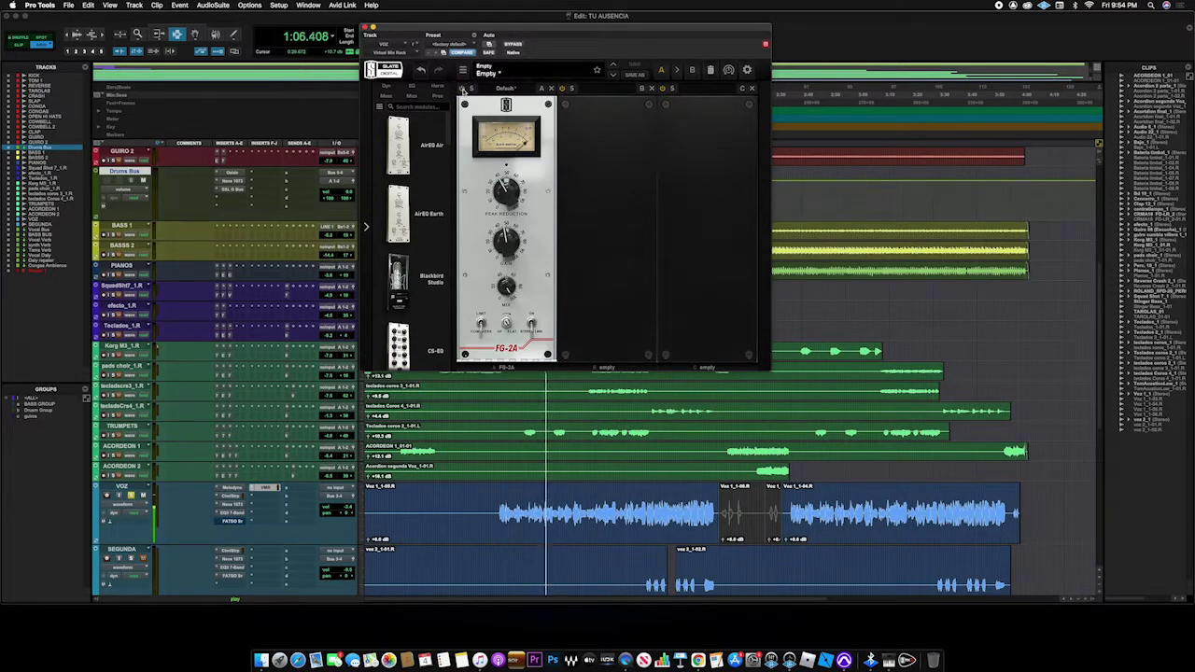
{"action": "left_click_drag", "start_coordinate": [509, 251], "coordinate": [509, 255]}
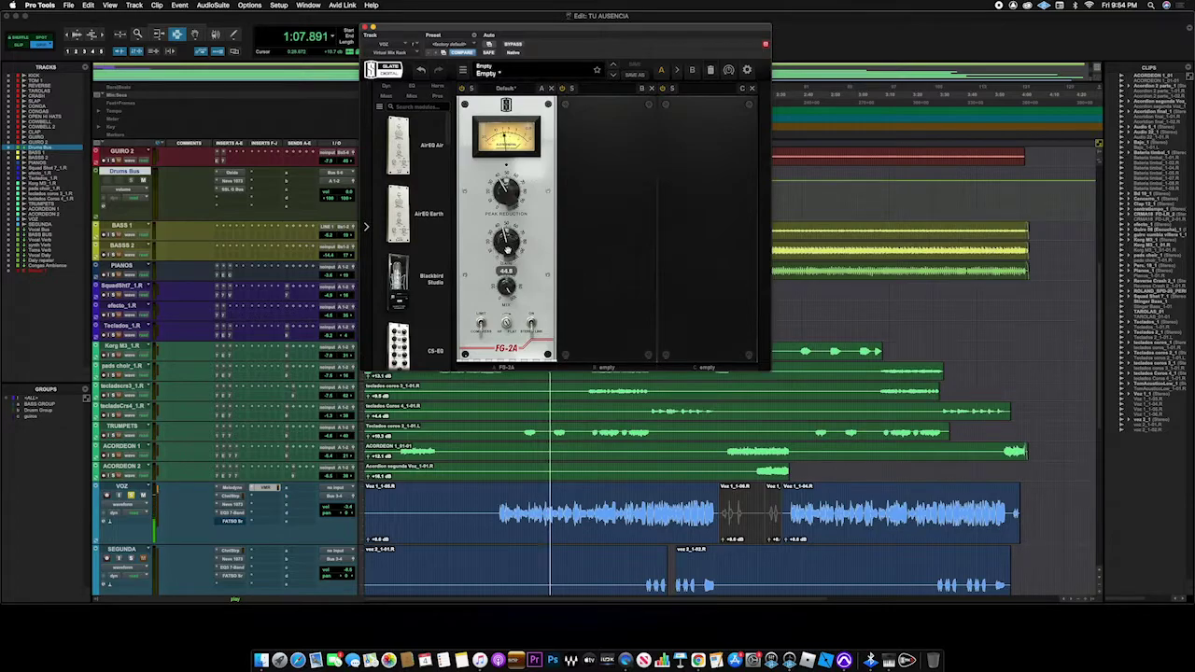
{"action": "left_click", "coordinate": [462, 89]}
{"action": "left_click_drag", "start_coordinate": [507, 239], "coordinate": [507, 201]}
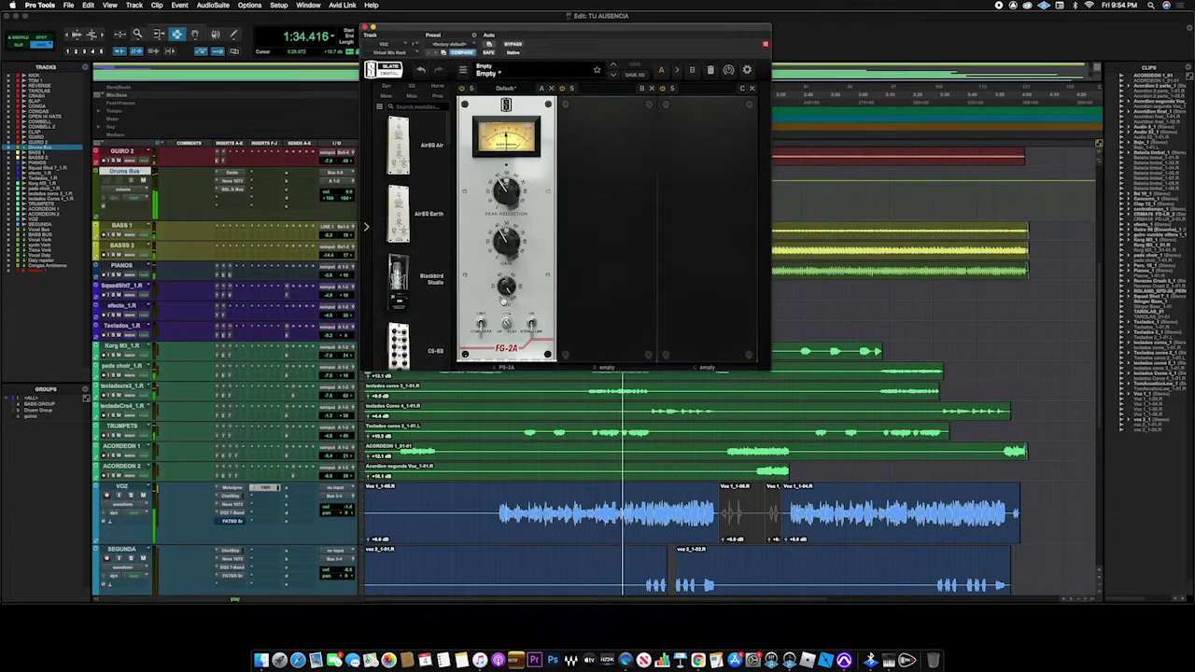
{"action": "key", "text": "space"}
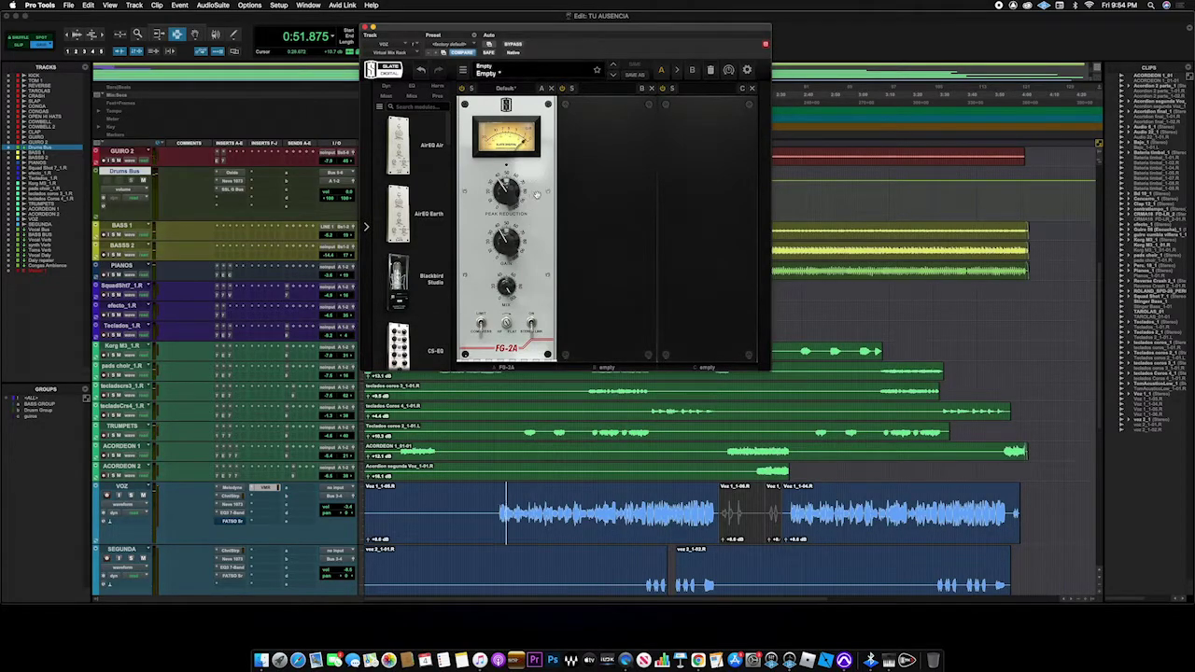
- Leave the Virtual Mix Rack and open the Antares Warm tube saturation plug-in on the Vocal Bus
{"action": "mouse_move", "coordinate": [527, 38]}
{"action": "left_mouse_down"}
{"action": "mouse_move", "coordinate": [533, 9]}
{"action": "mouse_move", "coordinate": [523, 58]}
{"action": "left_mouse_up"}
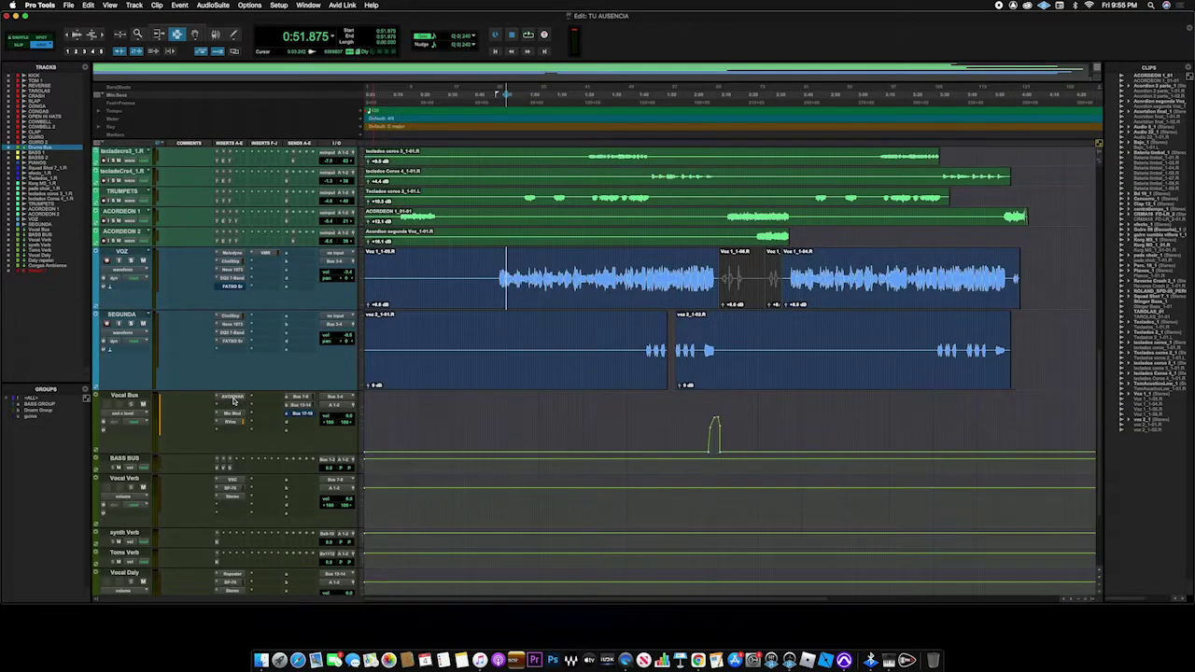
{"action": "left_click", "coordinate": [232, 396]}
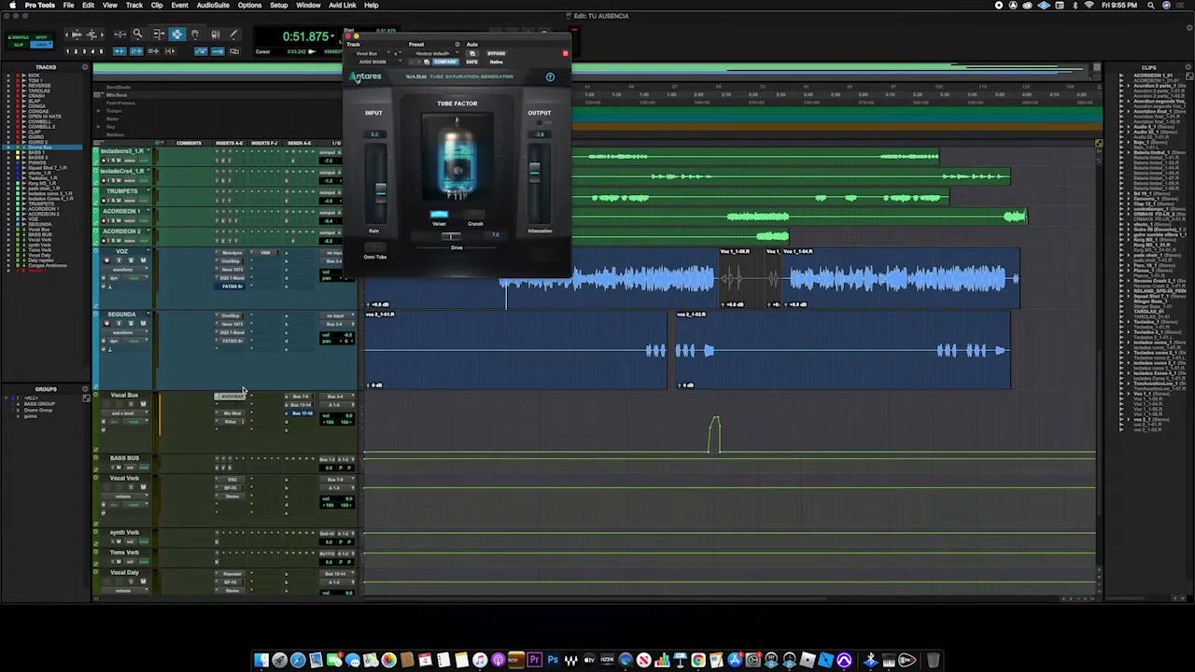
- Close the Warm plug-in and open the Verbsuite Classics reverb on the Vocal Verb track
{"action": "left_click_drag", "start_coordinate": [452, 44], "coordinate": [563, 96]}
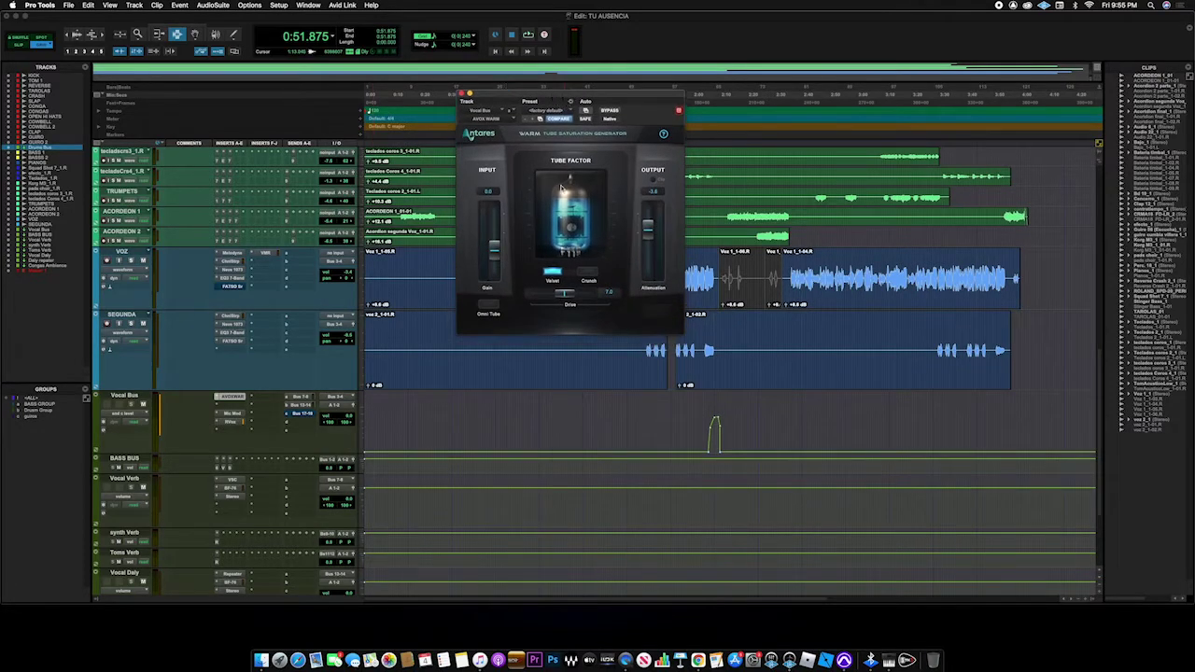
{"action": "left_click", "coordinate": [699, 278]}
{"action": "left_click", "coordinate": [462, 95]}
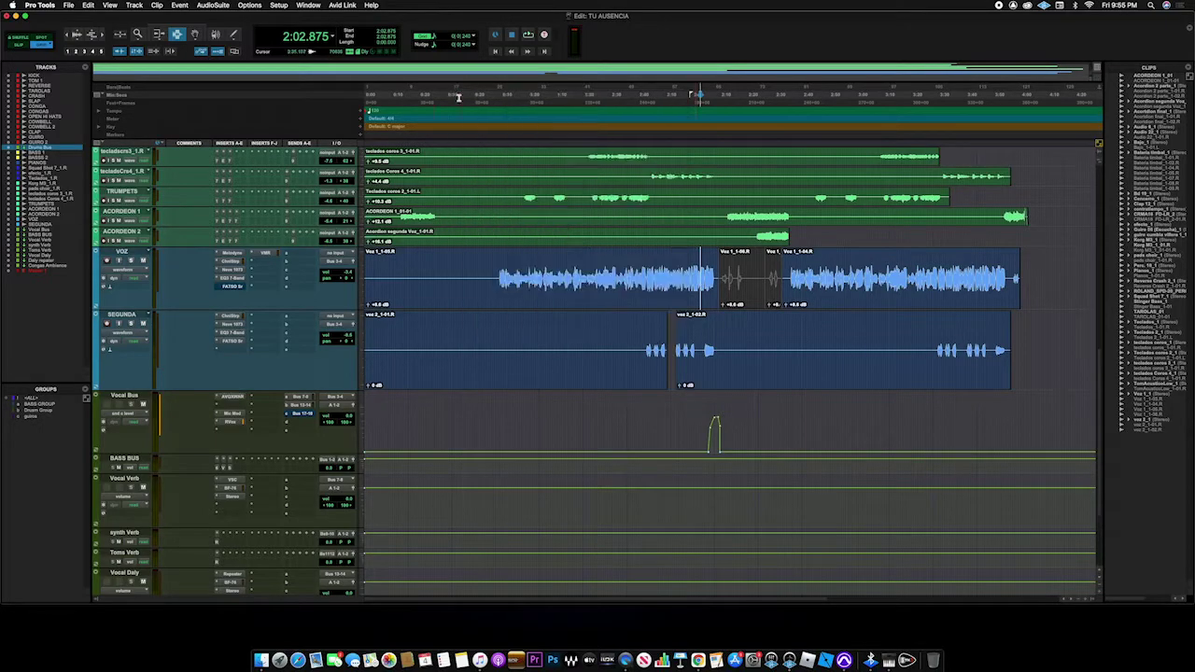
{"action": "left_click", "coordinate": [235, 482]}
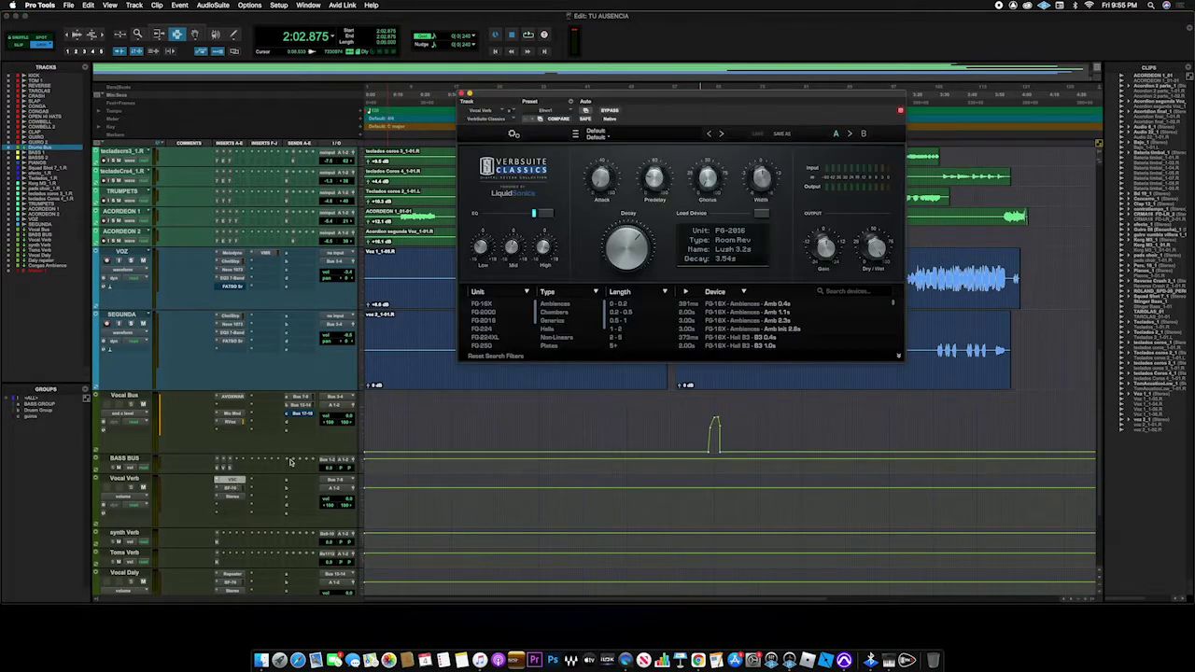
{"action": "left_click_drag", "start_coordinate": [525, 106], "coordinate": [606, 46]}
- Play the soloed VOZ vocal from about 0:48, muting and unmuting the Vocal Bus's Bus 7-8 send to compare the reverb, and stop
{"action": "left_click", "coordinate": [496, 275]}
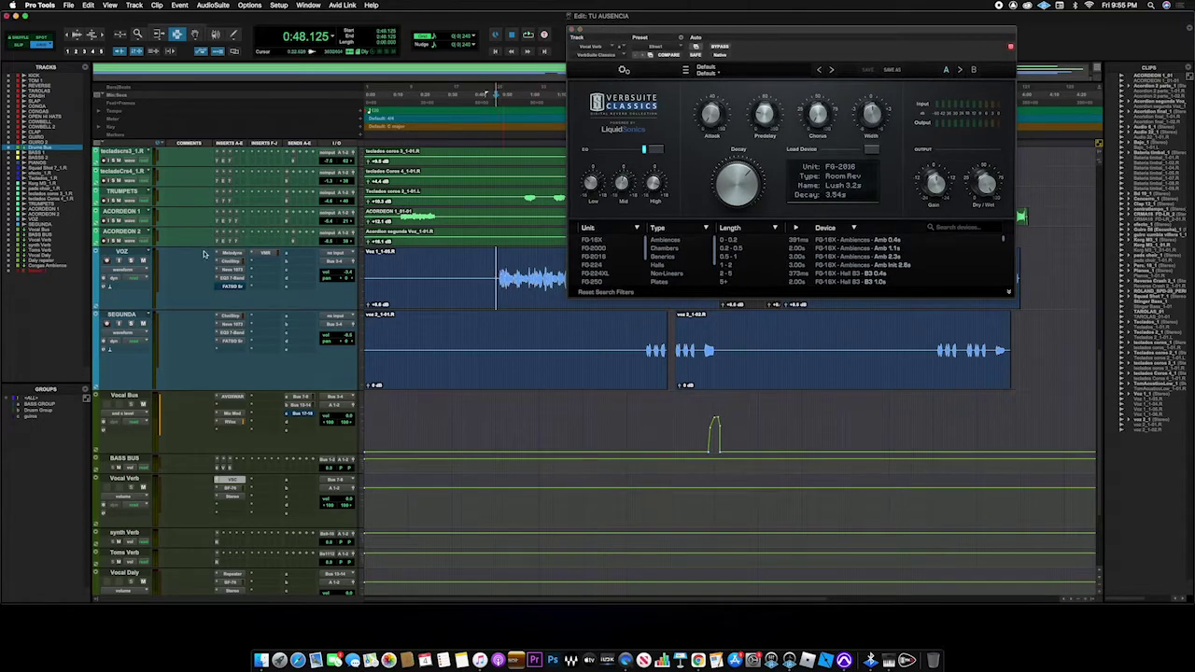
{"action": "key", "text": "space"}
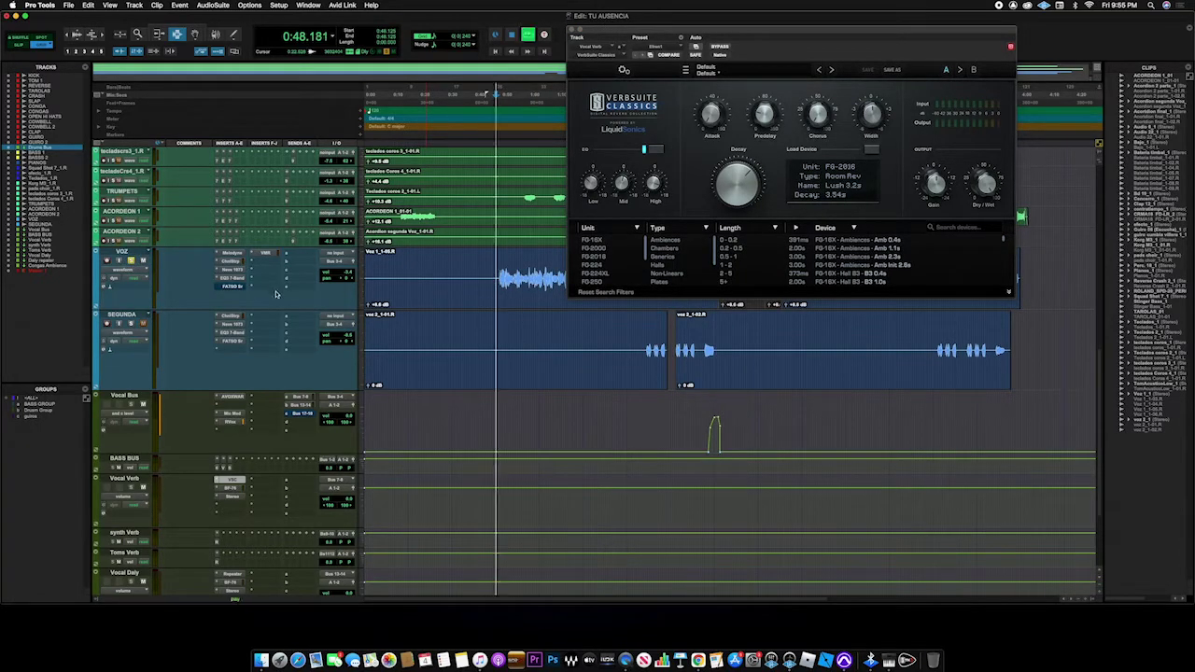
{"action": "left_click", "coordinate": [297, 398]}
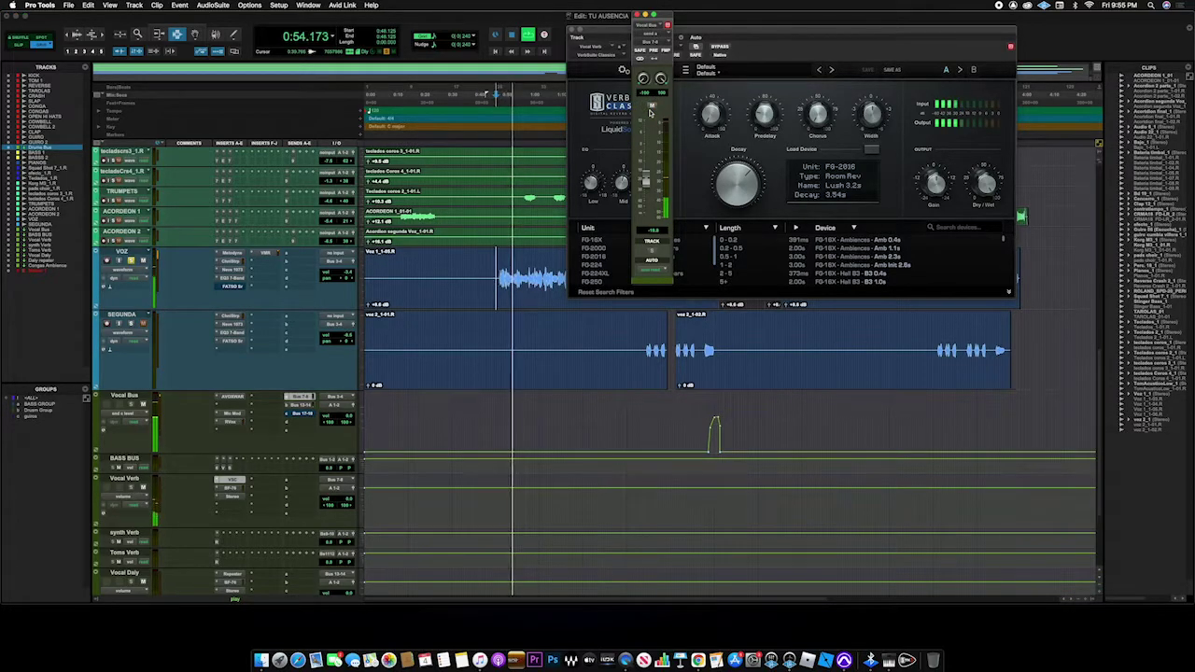
{"action": "left_click", "coordinate": [652, 107]}
{"action": "left_click", "coordinate": [652, 106]}
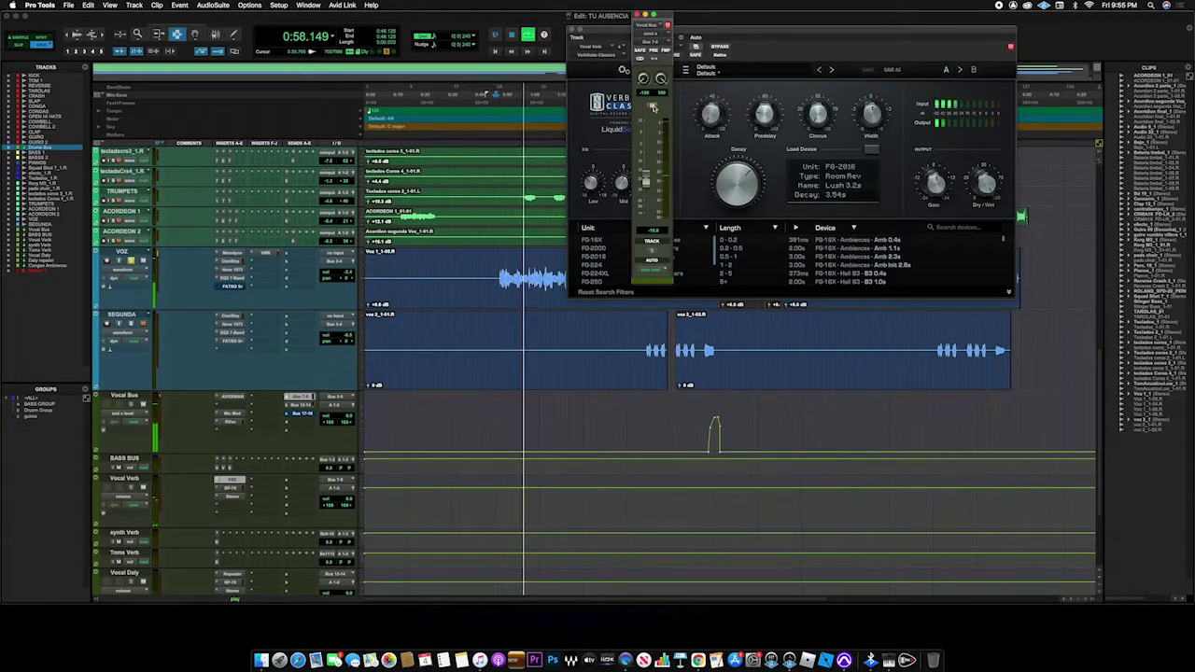
{"action": "key", "text": "space"}
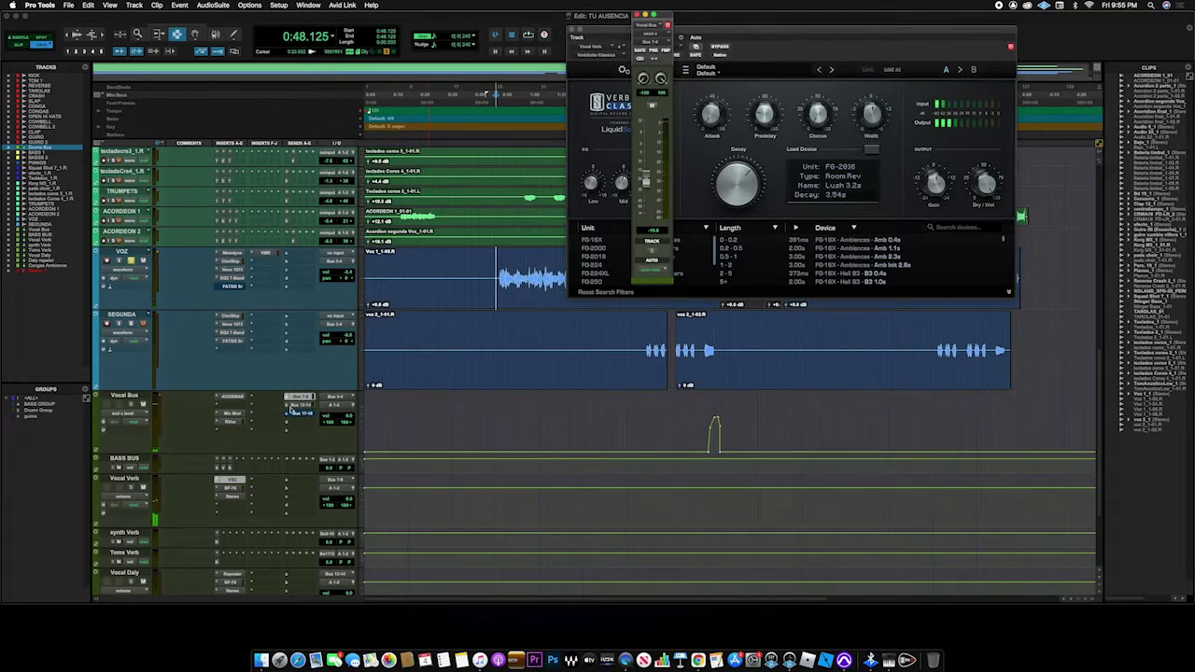
- View the Stereo plug-in on Vocal Verb and open the UAD Oxide Tape on Master 1
{"action": "left_click", "coordinate": [234, 499]}
{"action": "scroll", "coordinate": [421, 447], "scroll_direction": "down", "scroll_amount": 4}
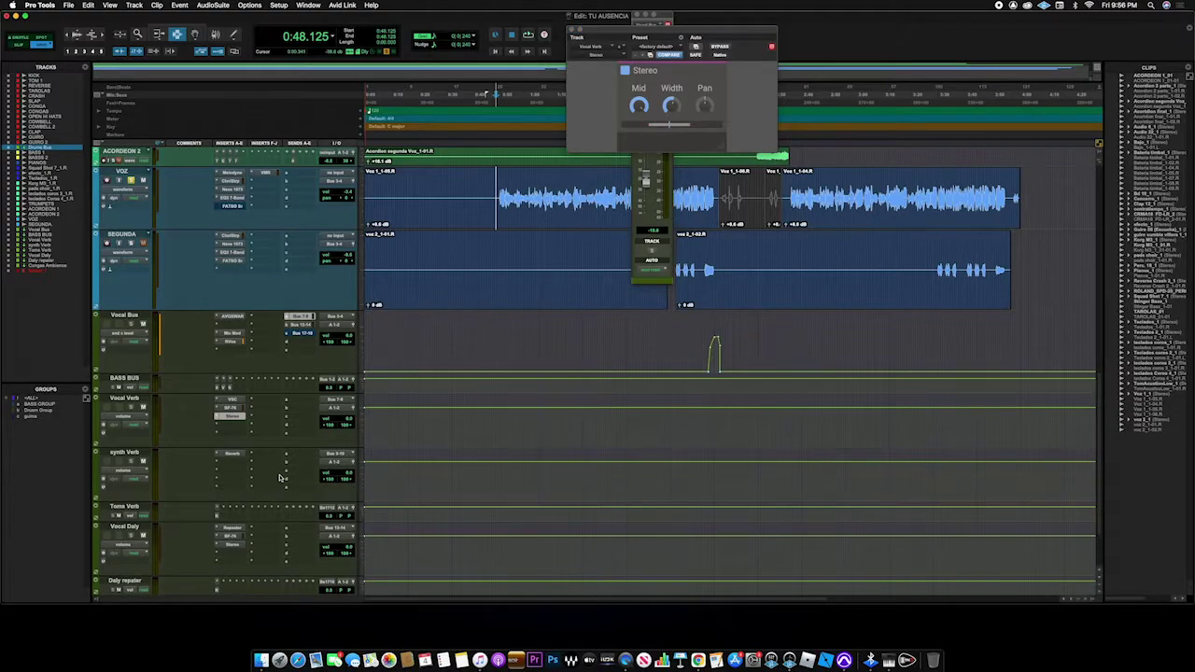
{"action": "scroll", "coordinate": [271, 474], "scroll_direction": "down", "scroll_amount": 4}
{"action": "left_click", "coordinate": [218, 544]}
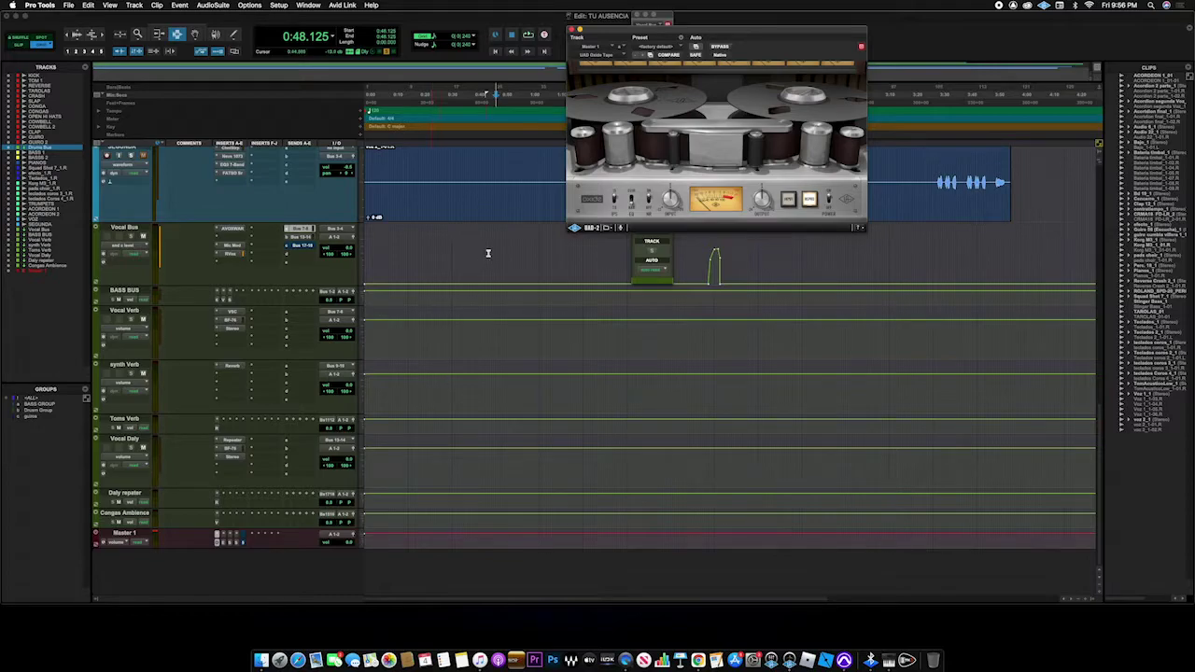
- Play the full mix from about 0:53 with the Oxide Tape in view, and stop playback
{"action": "left_click", "coordinate": [509, 171]}
{"action": "left_click_drag", "start_coordinate": [681, 33], "coordinate": [576, 116]}
{"action": "key", "text": "space"}
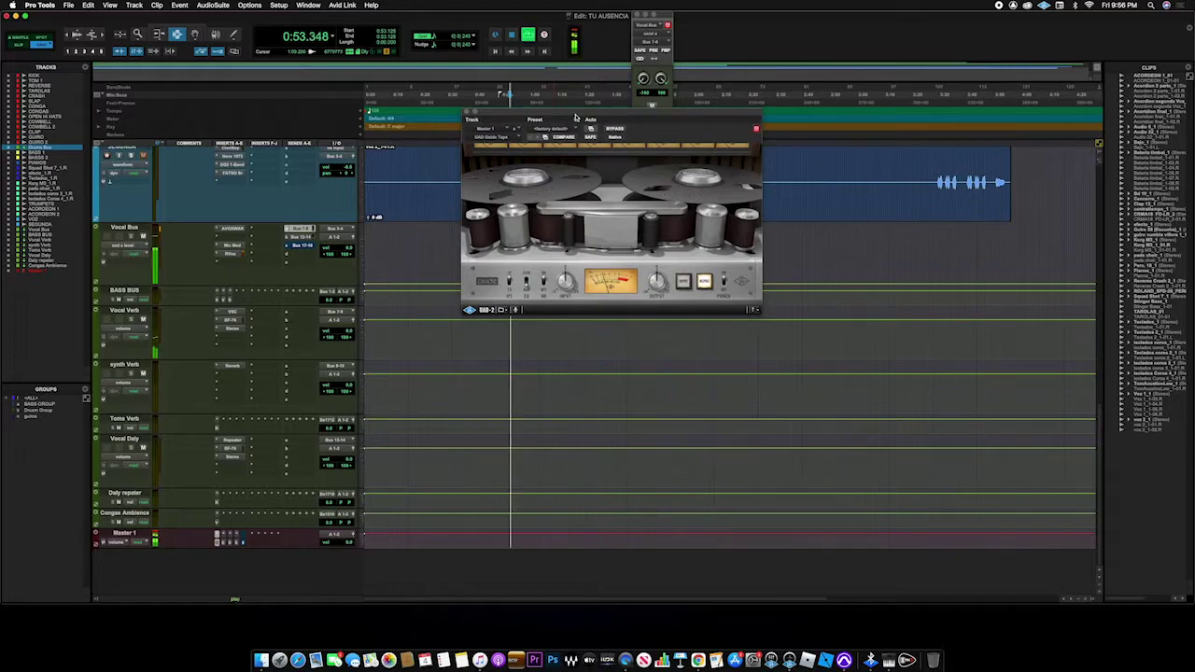
{"action": "scroll", "coordinate": [254, 191], "scroll_direction": "up", "scroll_amount": 3}
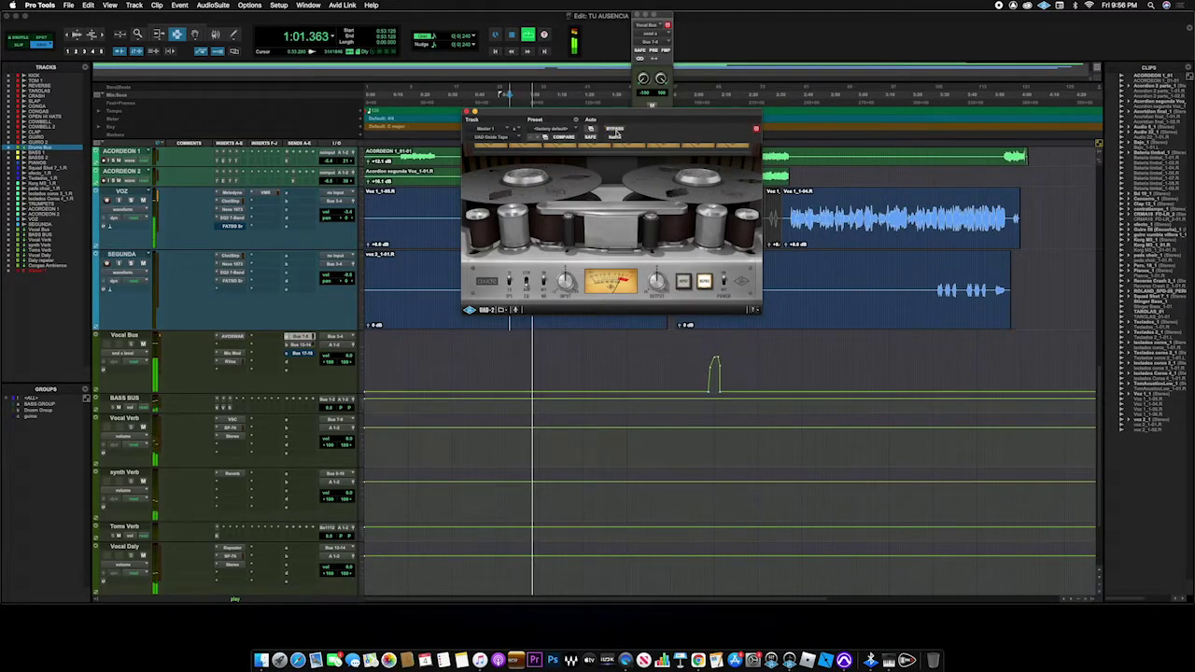
{"action": "left_click_drag", "start_coordinate": [599, 118], "coordinate": [590, 58]}
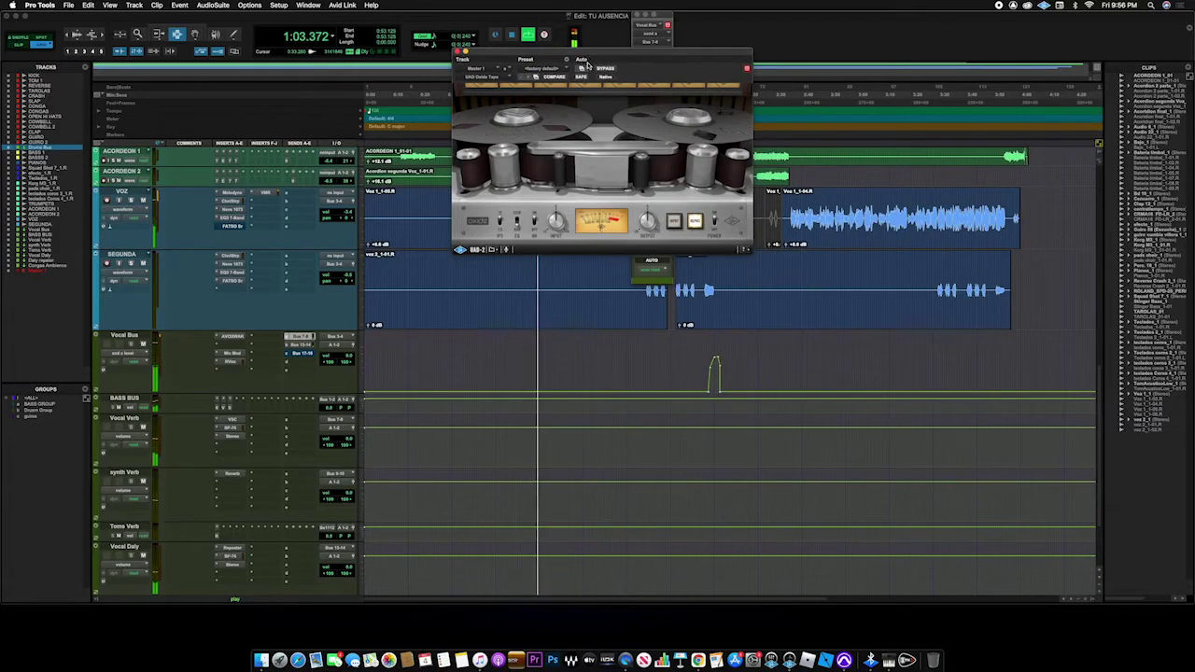
{"action": "key", "text": "space"}
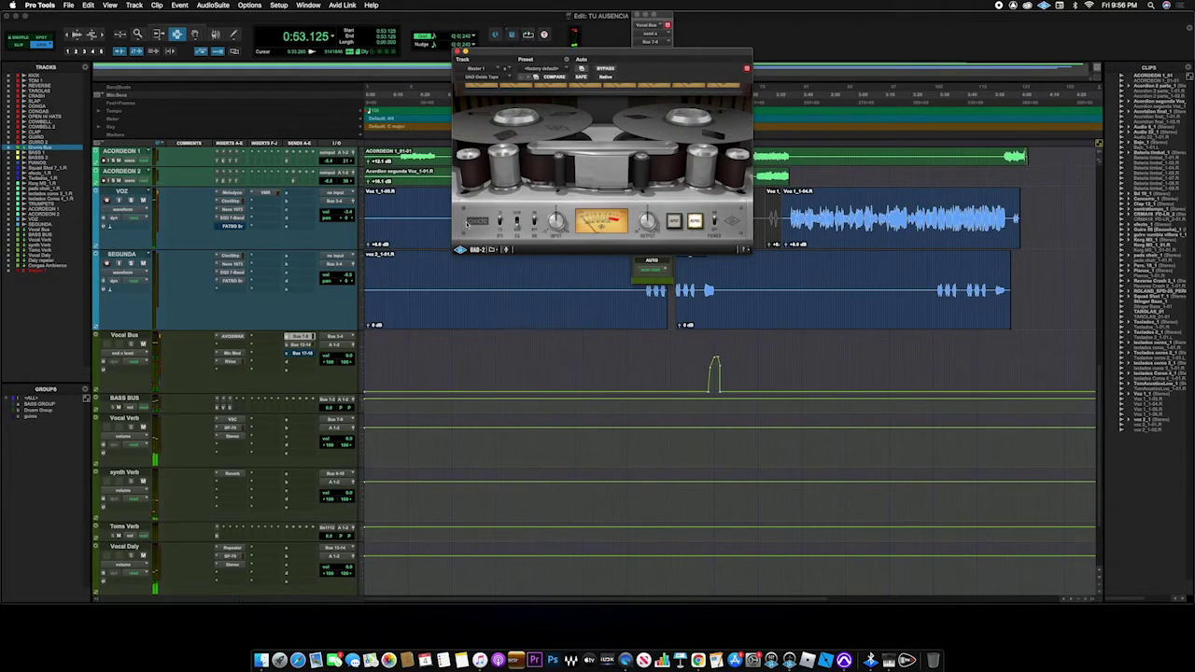
- Open Master 1's Pultec EQP-1A Legacy equalizer and arrange it beside the Oxide Tape window
{"action": "scroll", "coordinate": [250, 451], "scroll_direction": "down", "scroll_amount": 3}
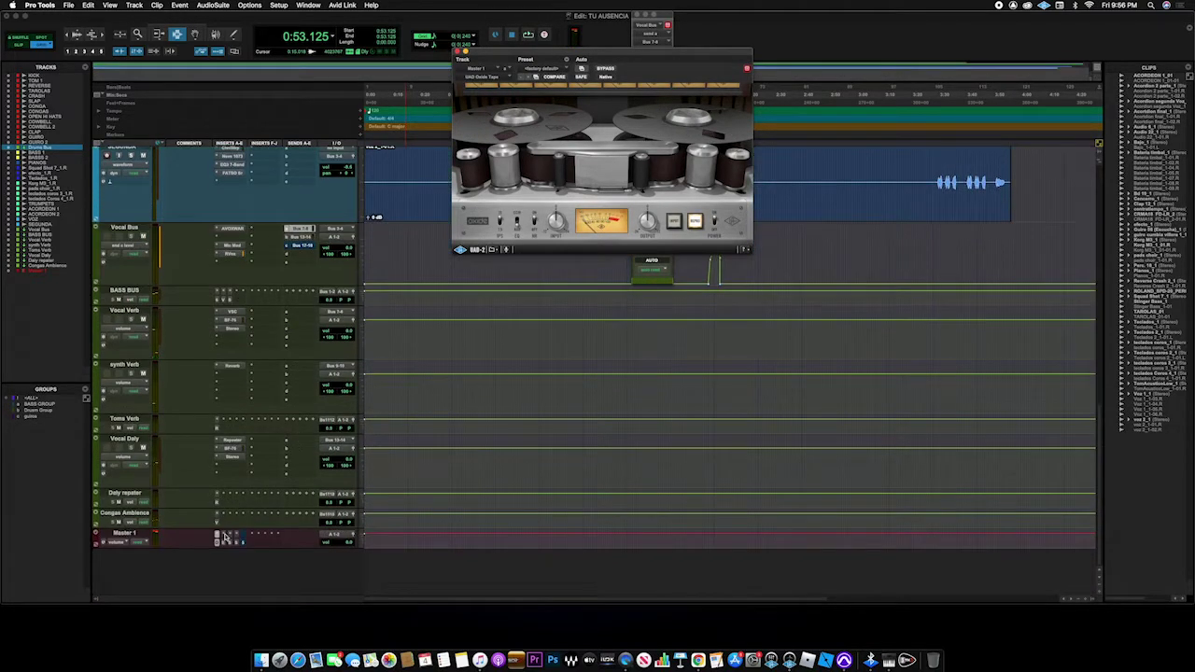
{"action": "left_click", "coordinate": [222, 543]}
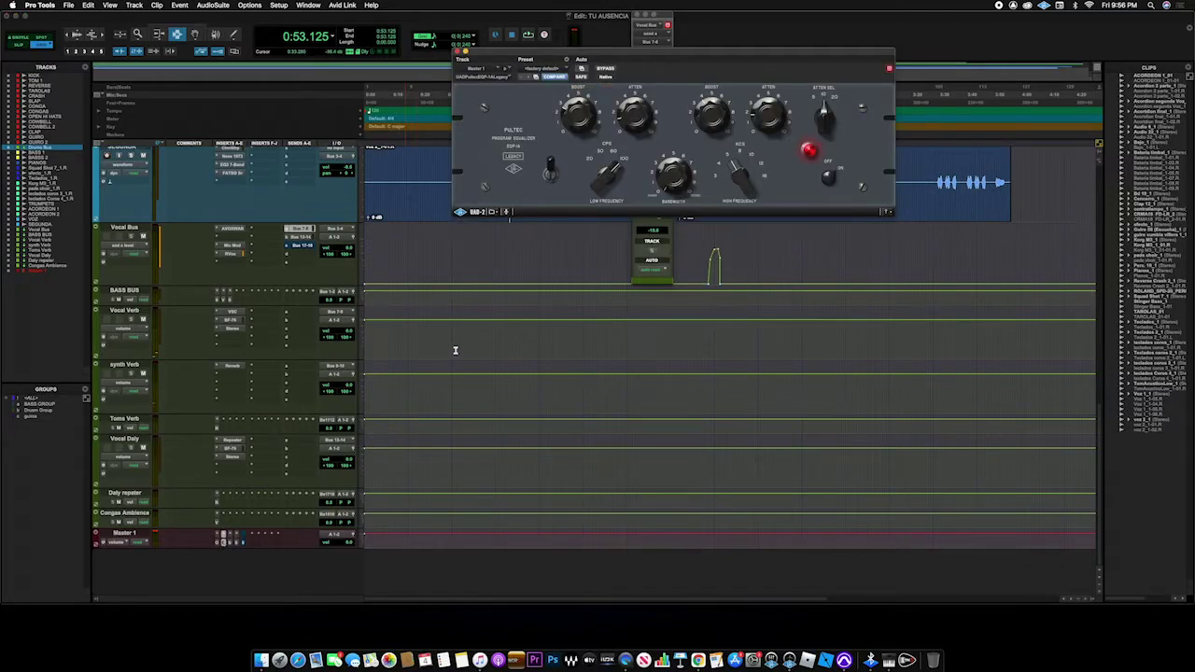
{"action": "left_click", "coordinate": [216, 542]}
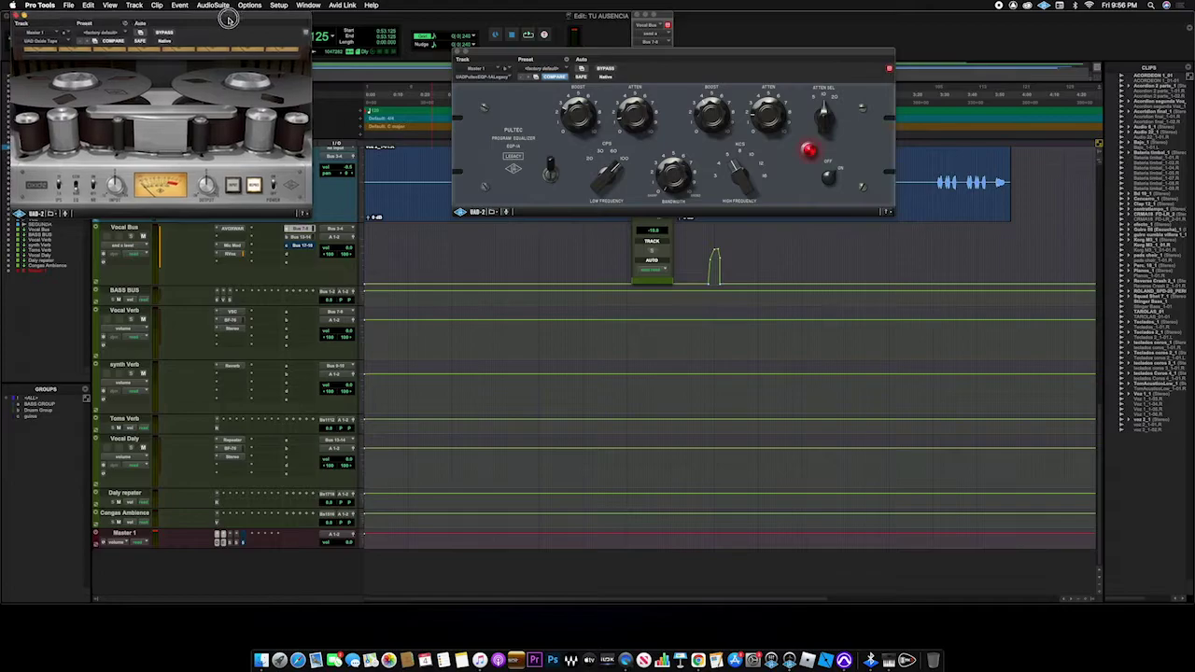
{"action": "left_click_drag", "start_coordinate": [273, 17], "coordinate": [364, 39]}
{"action": "left_click_drag", "start_coordinate": [540, 62], "coordinate": [528, 47]}
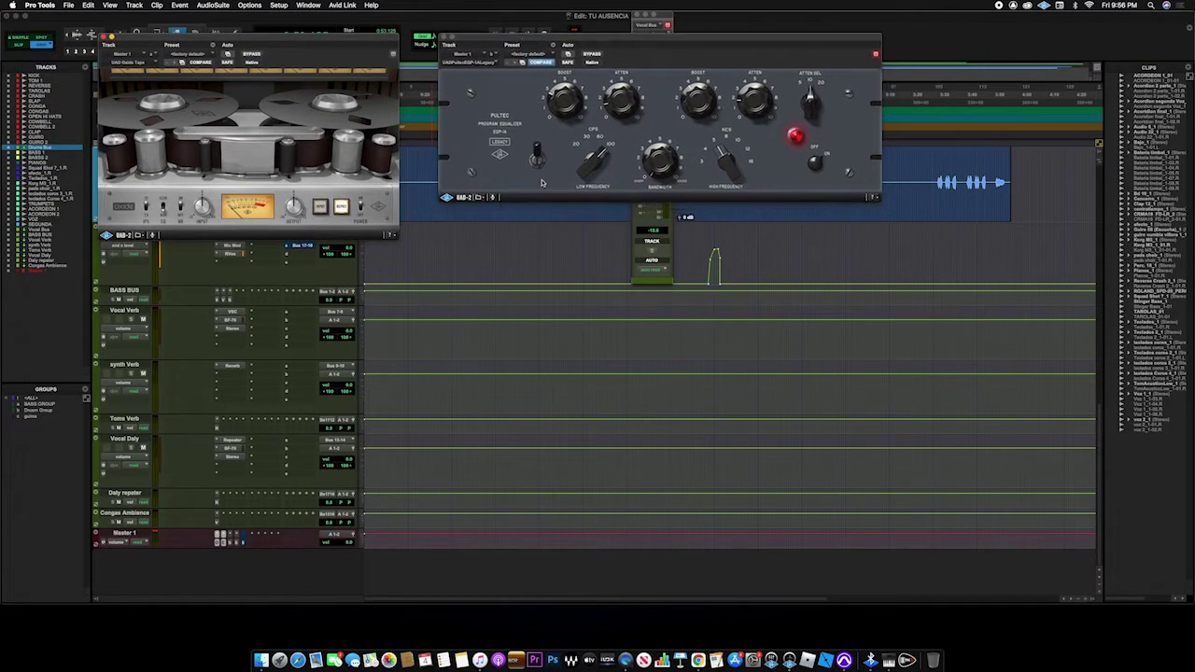
- Play the mix from about 1:10, comparing the master's Pultec EQ bypassed and active, and stop
{"action": "left_click", "coordinate": [556, 228]}
{"action": "key", "text": "space"}
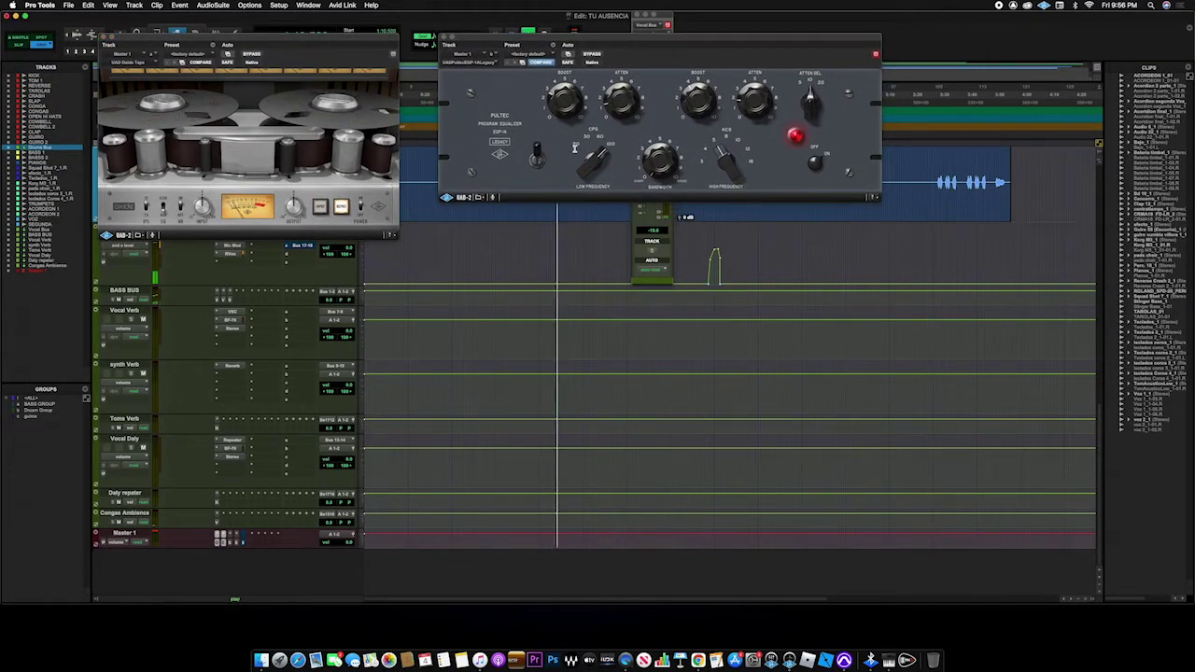
{"action": "left_click", "coordinate": [591, 56]}
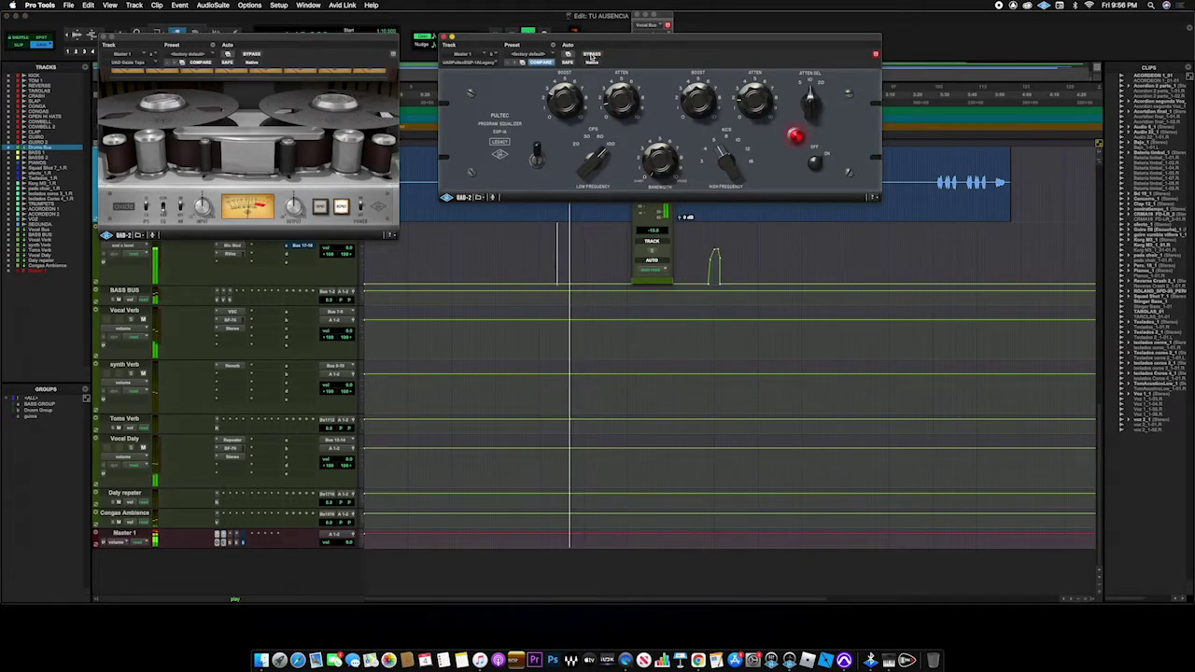
{"action": "left_click", "coordinate": [590, 56]}
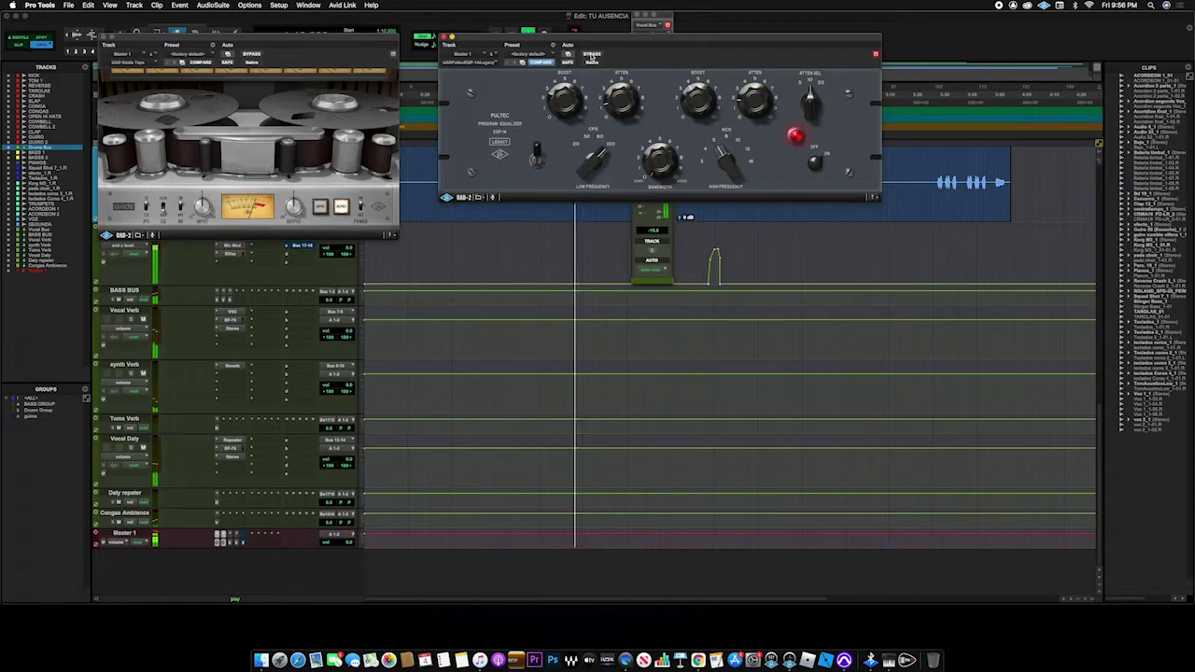
{"action": "key", "text": "space"}
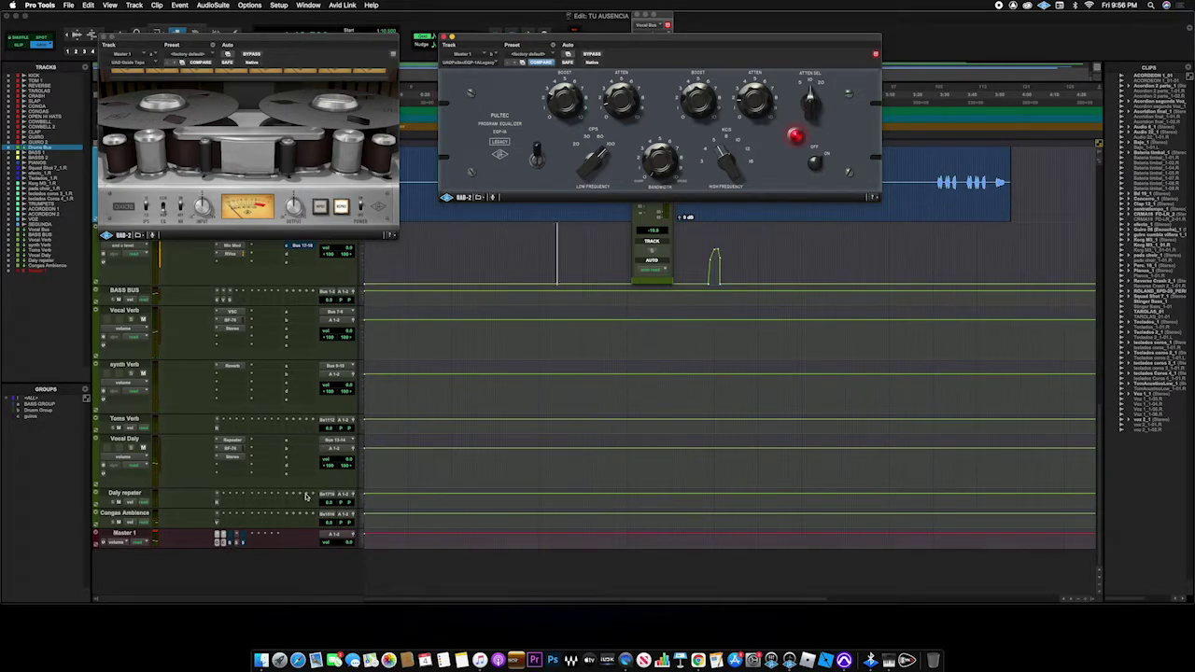
- Open the SSL G Bus Compressor on Master 1 and compare it bypassed and active while playing from about 1:21
{"action": "left_click", "coordinate": [228, 544]}
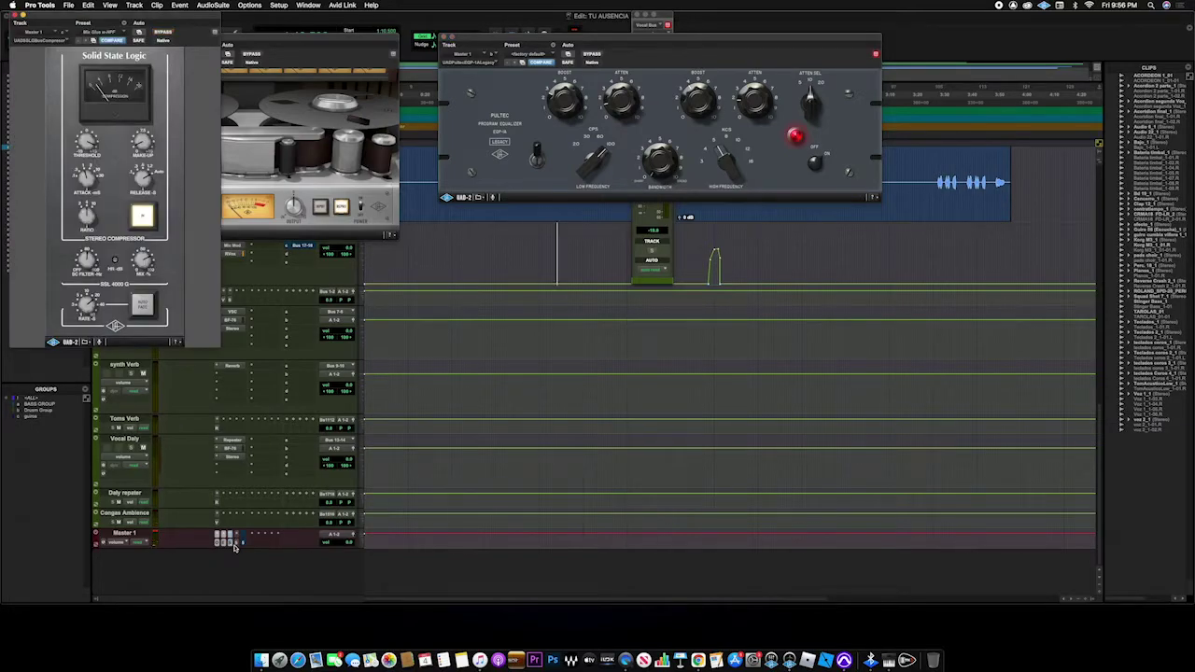
{"action": "left_click_drag", "start_coordinate": [138, 30], "coordinate": [562, 235]}
{"action": "left_click", "coordinate": [425, 228]}
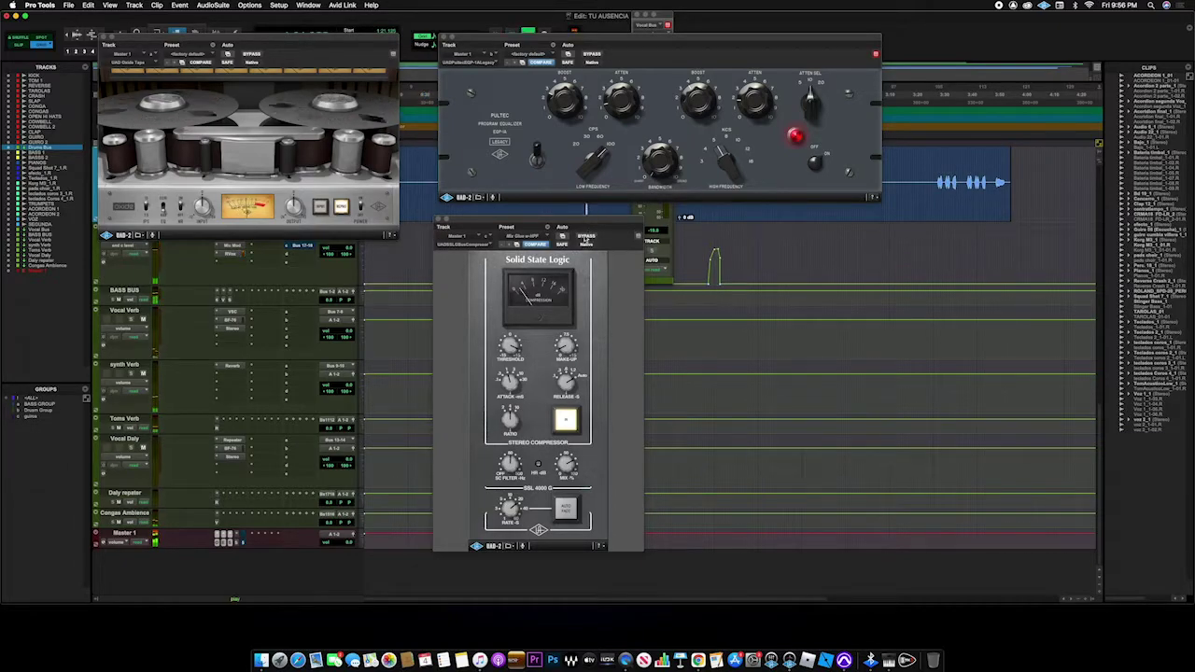
{"action": "left_click", "coordinate": [586, 236]}
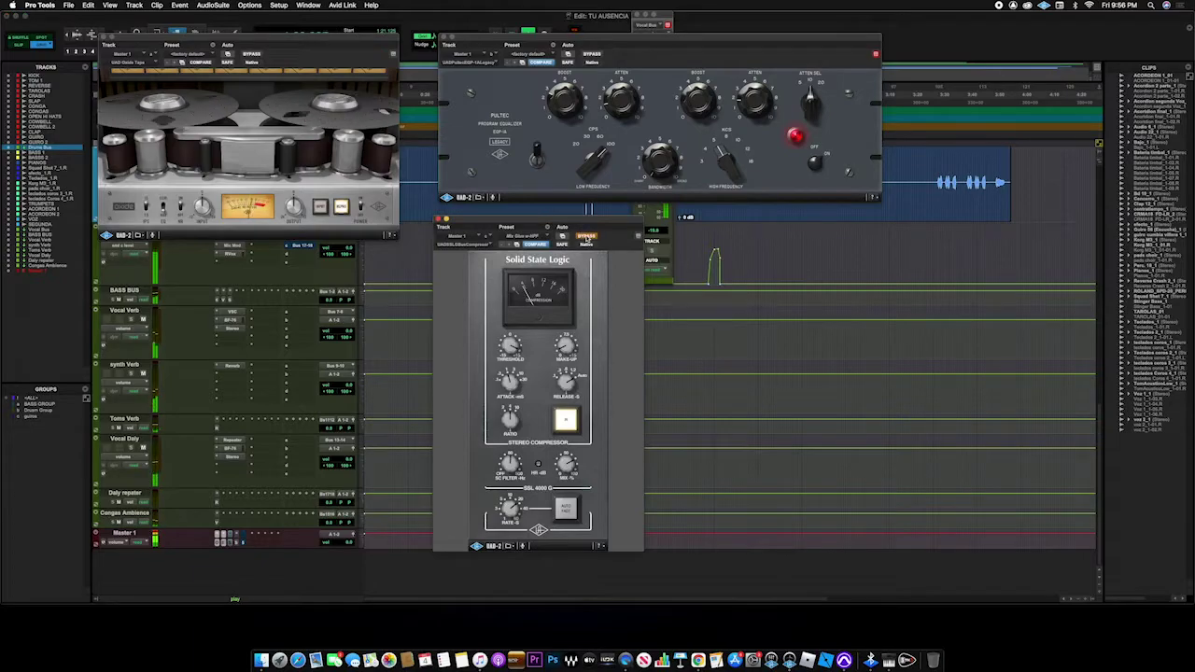
{"action": "left_click", "coordinate": [586, 236]}
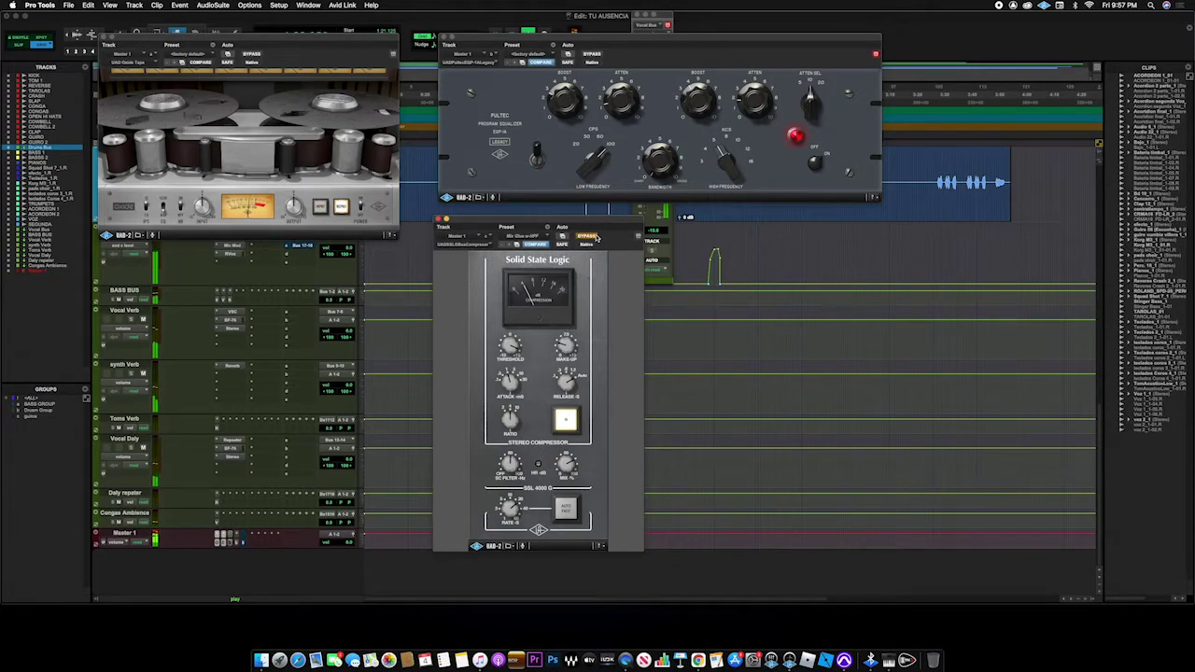
{"action": "left_click", "coordinate": [588, 236]}
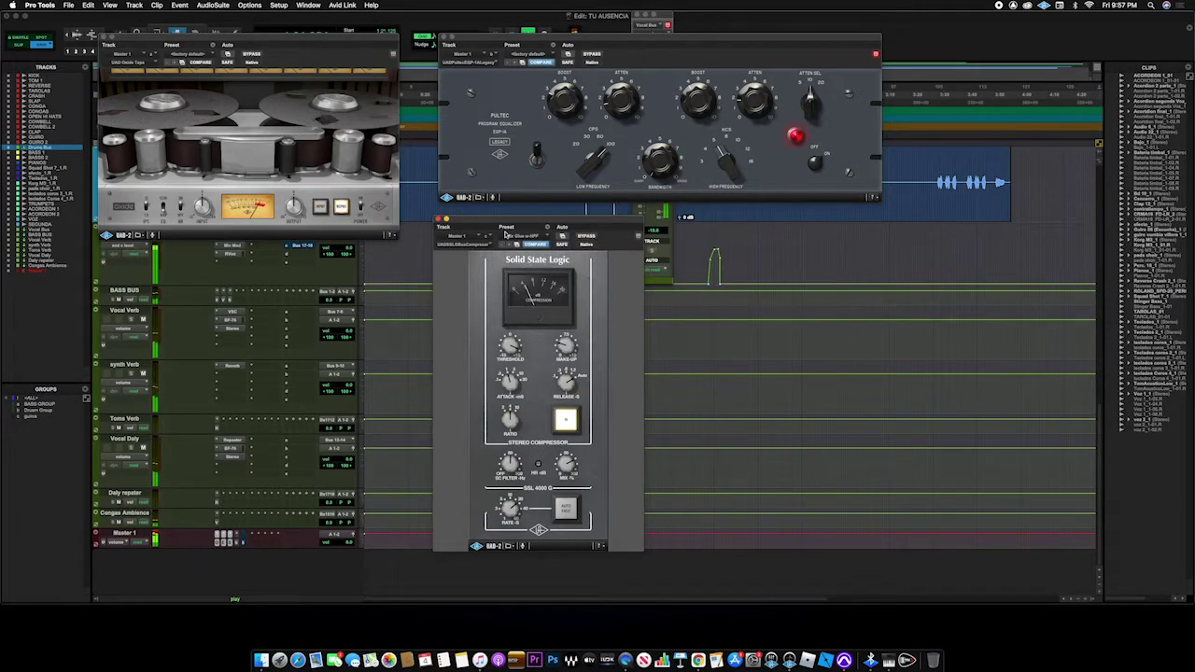
{"action": "left_click_drag", "start_coordinate": [473, 224], "coordinate": [475, 202]}
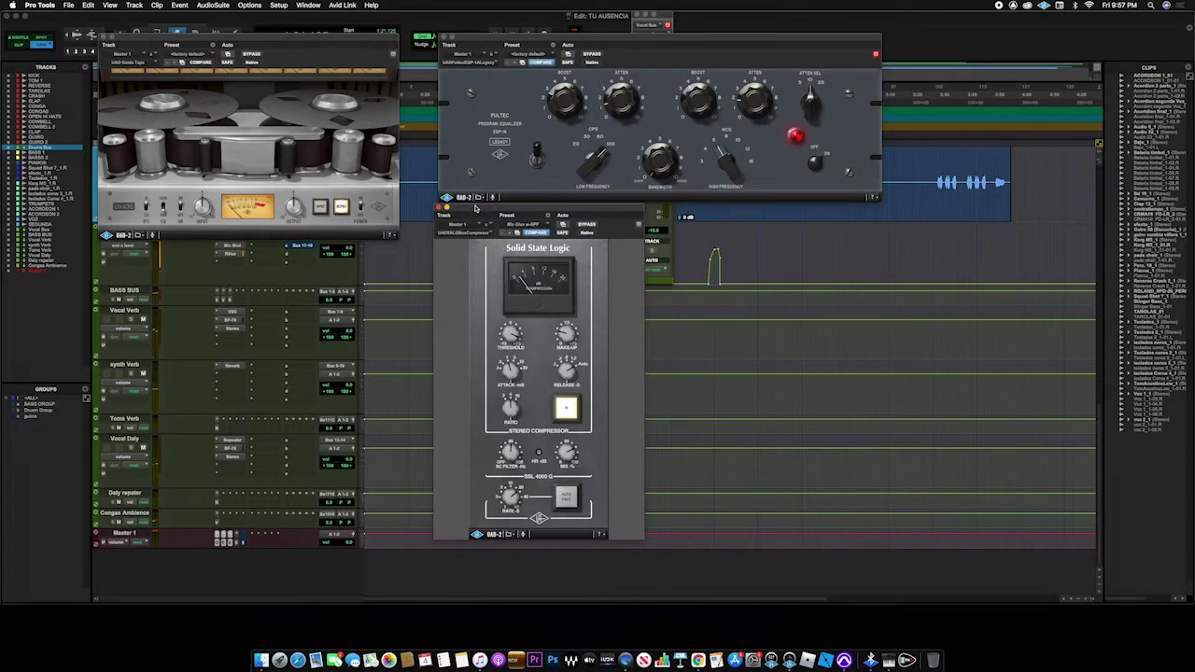
{"action": "left_click_drag", "start_coordinate": [475, 208], "coordinate": [474, 208]}
{"action": "left_click", "coordinate": [474, 208]}
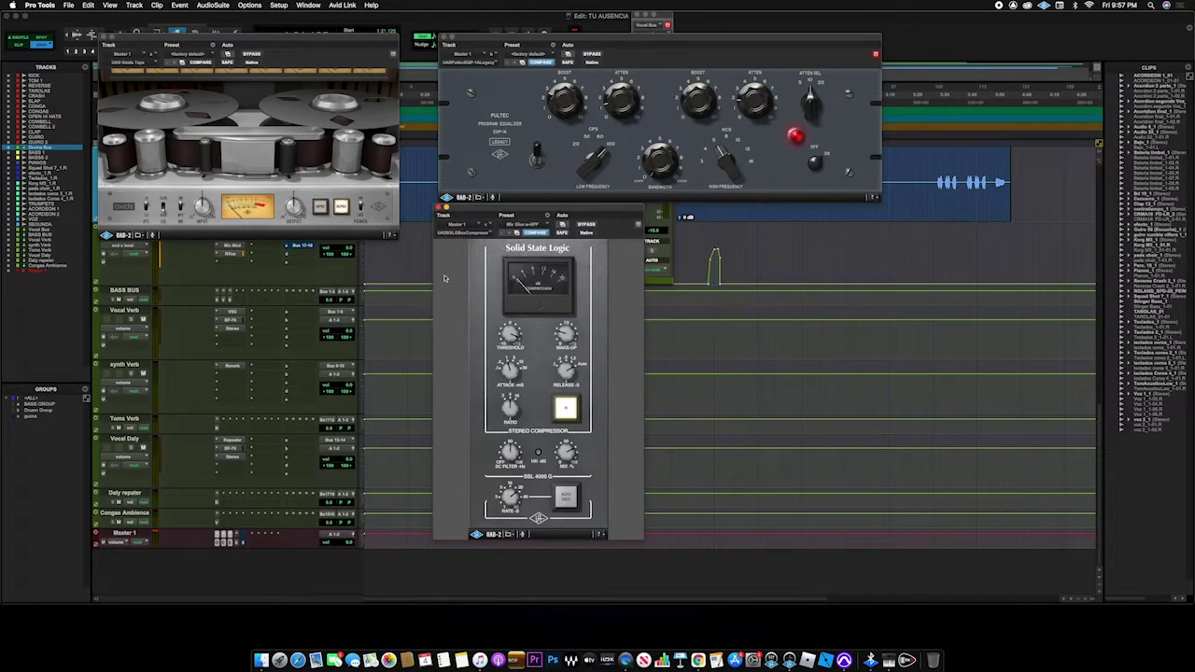
{"action": "left_click_drag", "start_coordinate": [470, 206], "coordinate": [491, 211]}
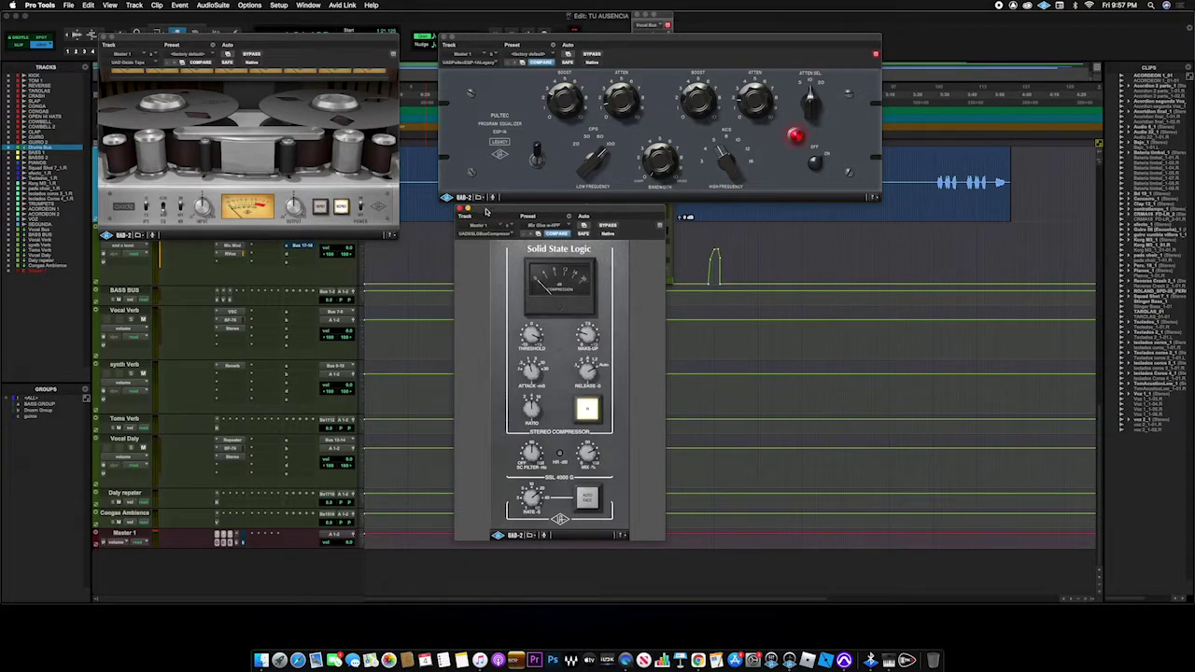
- Open Master 1's Stereo plug-in and arrange it alongside the Oxide Tape, SSL compressor and Pultec EQ windows
{"action": "left_click", "coordinate": [237, 544]}
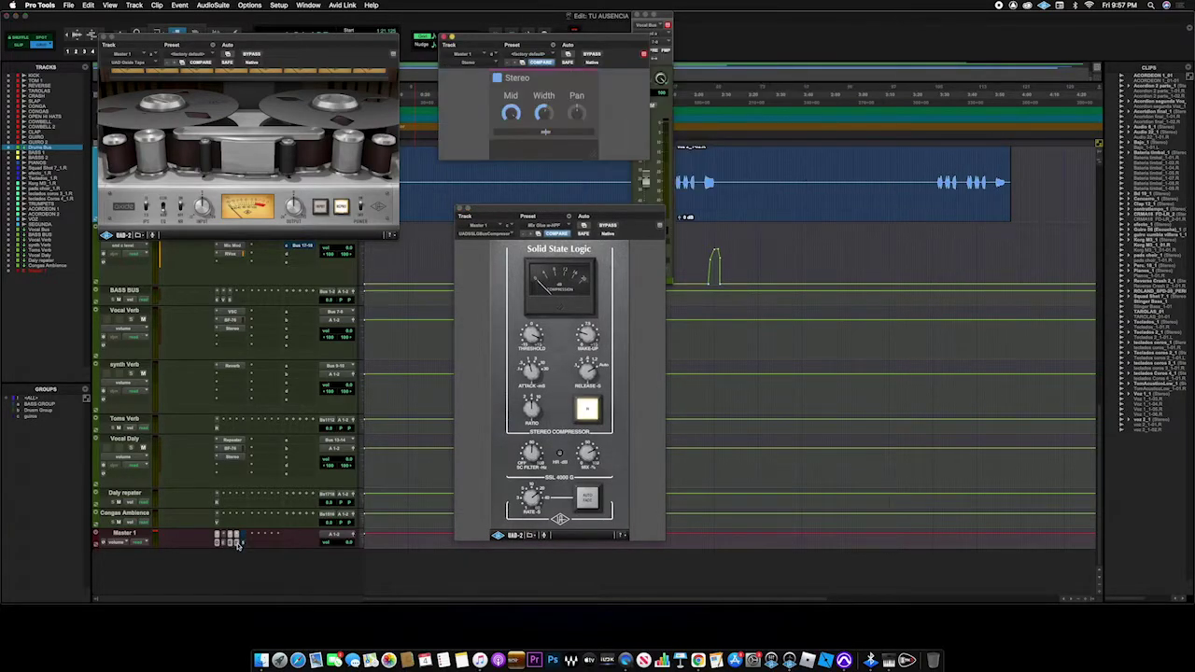
{"action": "left_click", "coordinate": [236, 544], "text": "super"}
{"action": "left_click", "coordinate": [228, 545]}
{"action": "left_click", "coordinate": [230, 546]}
{"action": "left_click", "coordinate": [223, 544]}
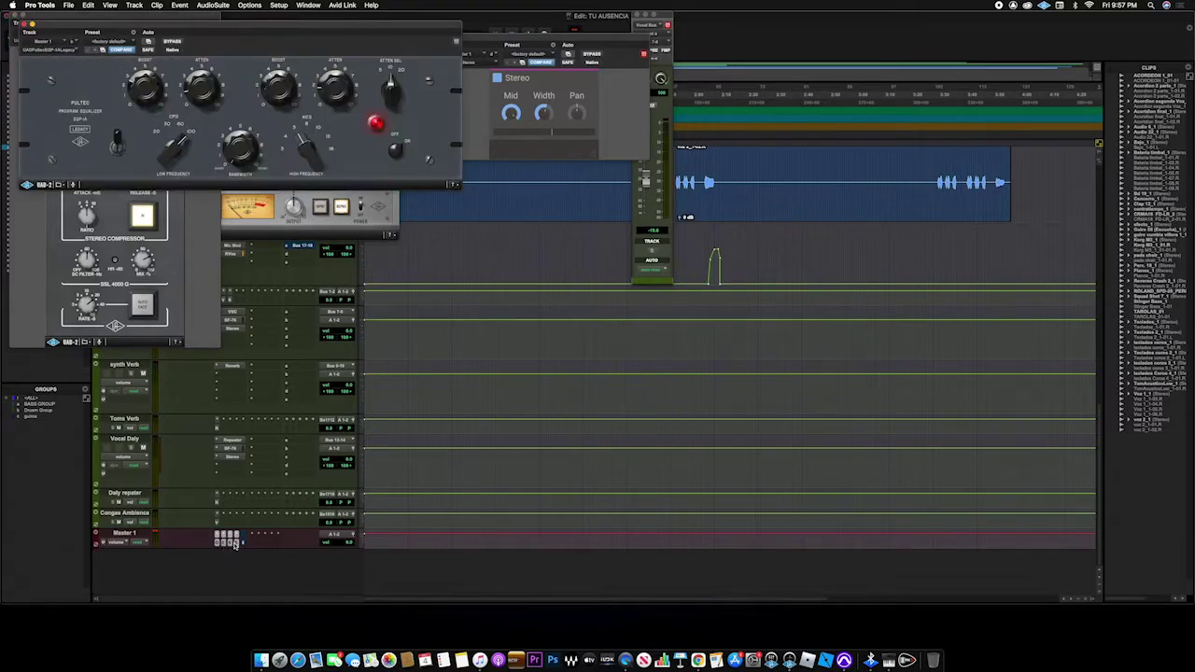
{"action": "left_click_drag", "start_coordinate": [239, 34], "coordinate": [829, 207]}
{"action": "left_click_drag", "start_coordinate": [133, 20], "coordinate": [524, 200]}
{"action": "left_click_drag", "start_coordinate": [554, 36], "coordinate": [560, 19]}
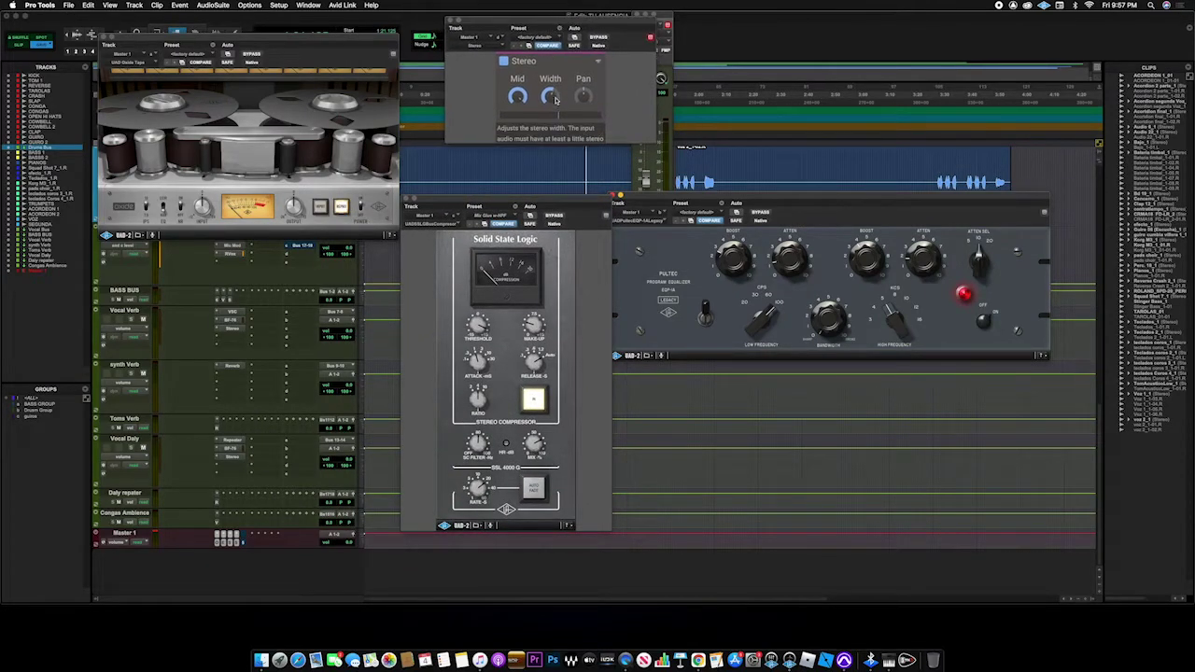
- Play the mix from about 1:21, comparing Master 1's Stereo plug-in bypassed and active, and stop
{"action": "key", "text": "space"}
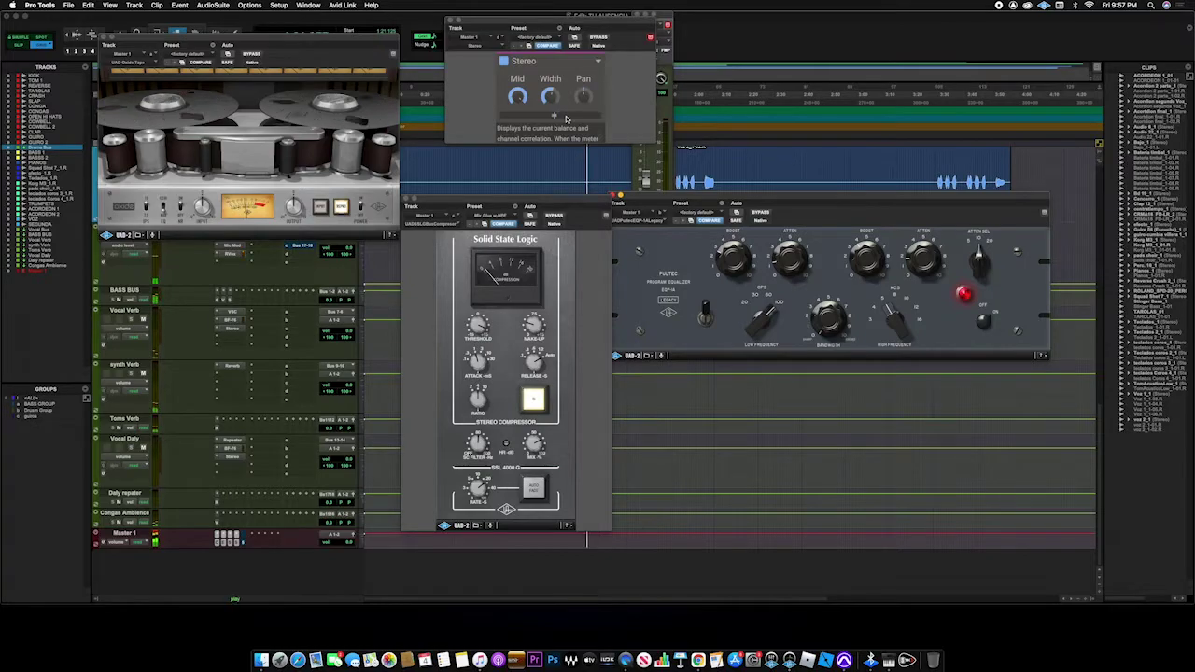
{"action": "left_click", "coordinate": [597, 38]}
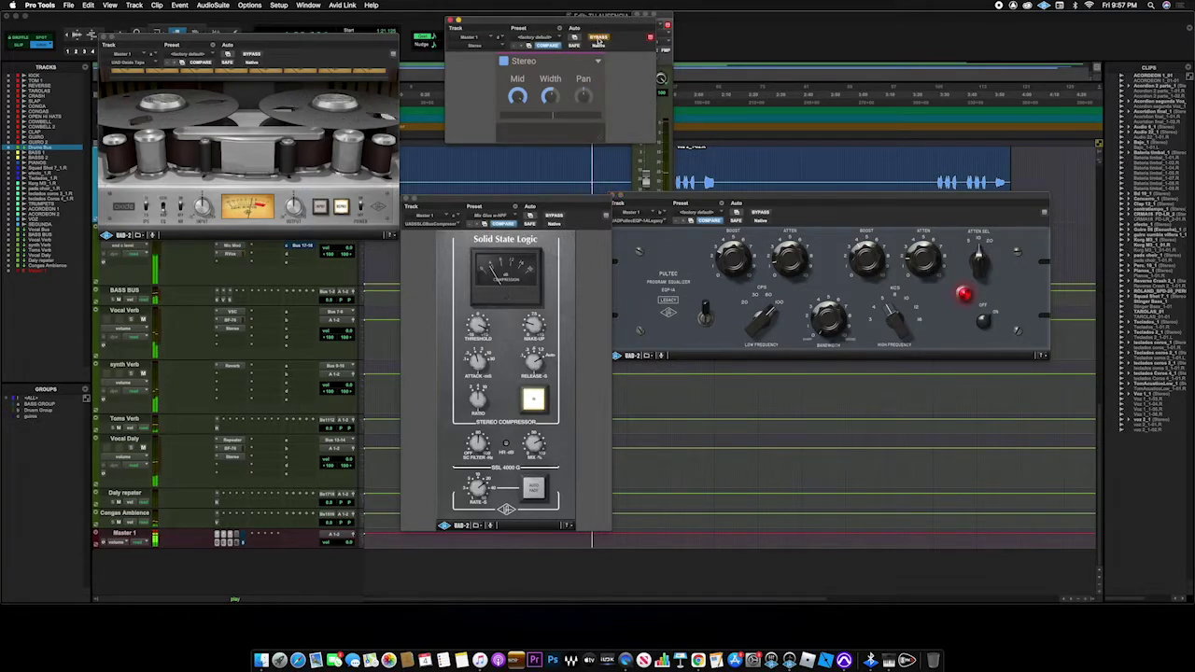
{"action": "left_click", "coordinate": [597, 38]}
{"action": "key", "text": "space"}
{"action": "key", "text": "space"}
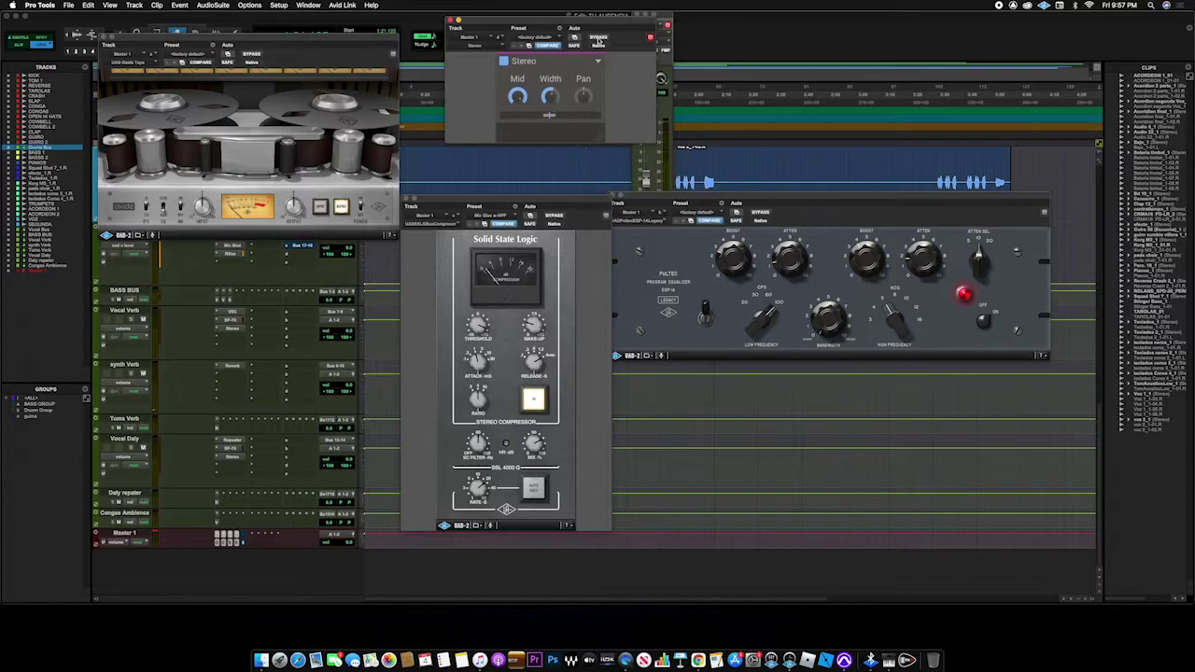
{"action": "left_click", "coordinate": [597, 39]}
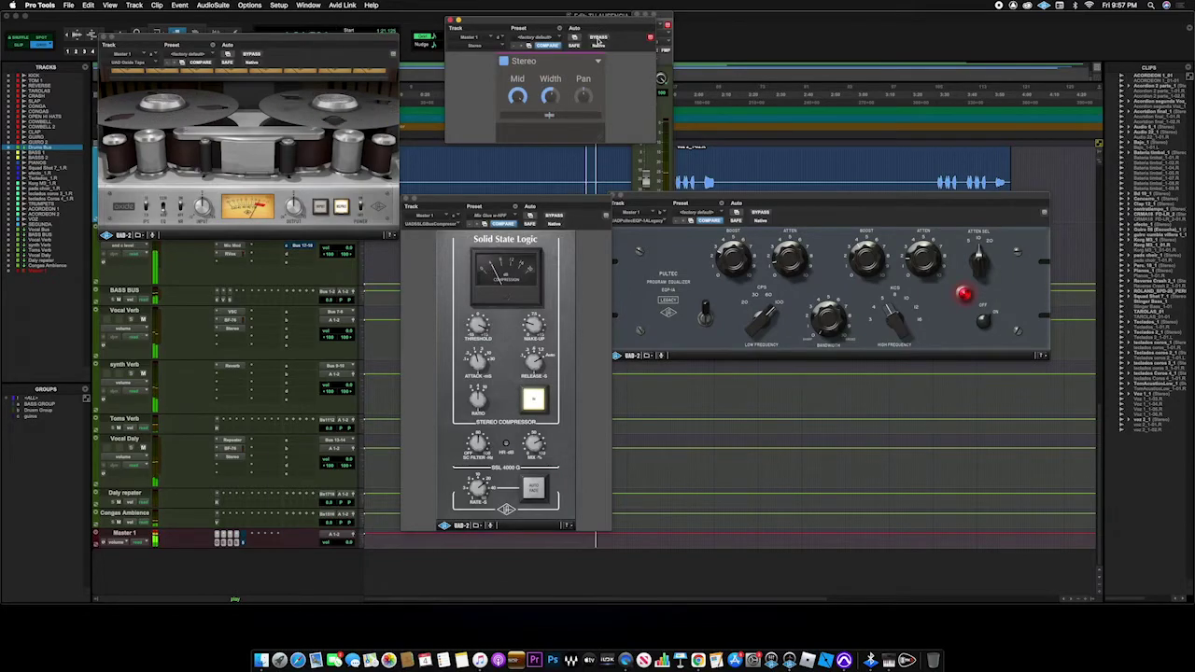
{"action": "key", "text": "space"}
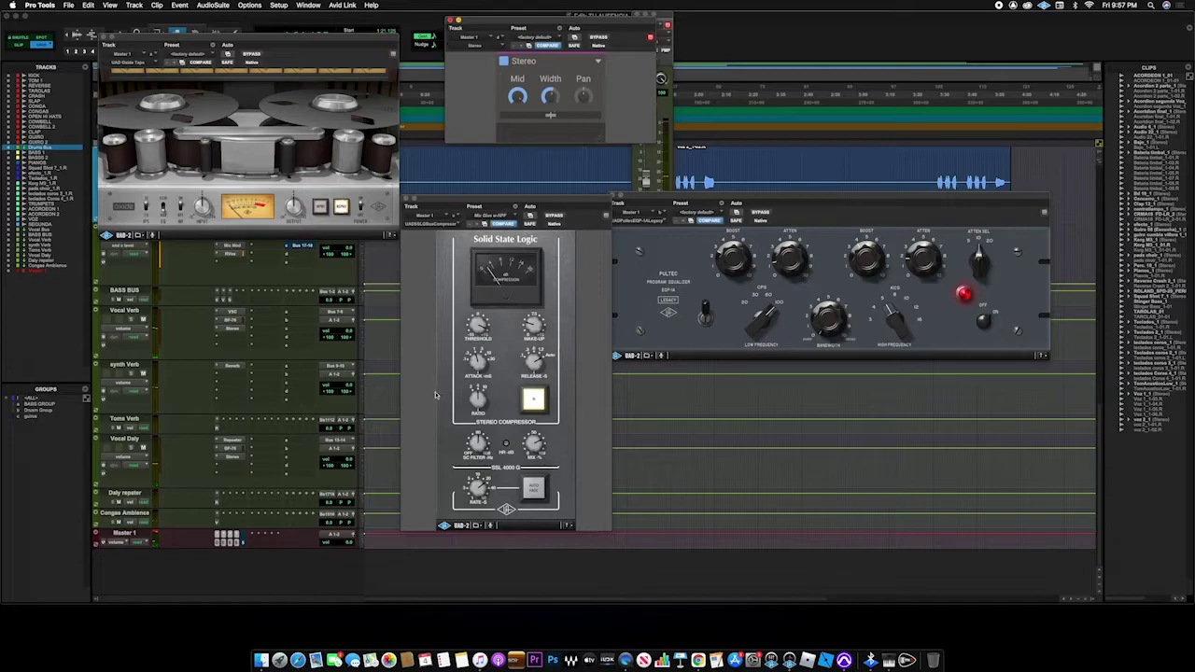
- Open Master 1's T-RackS One and Vocal Verb's Verbsuite Classics, arranging both windows around the SSL compressor
{"action": "left_click", "coordinate": [239, 541]}
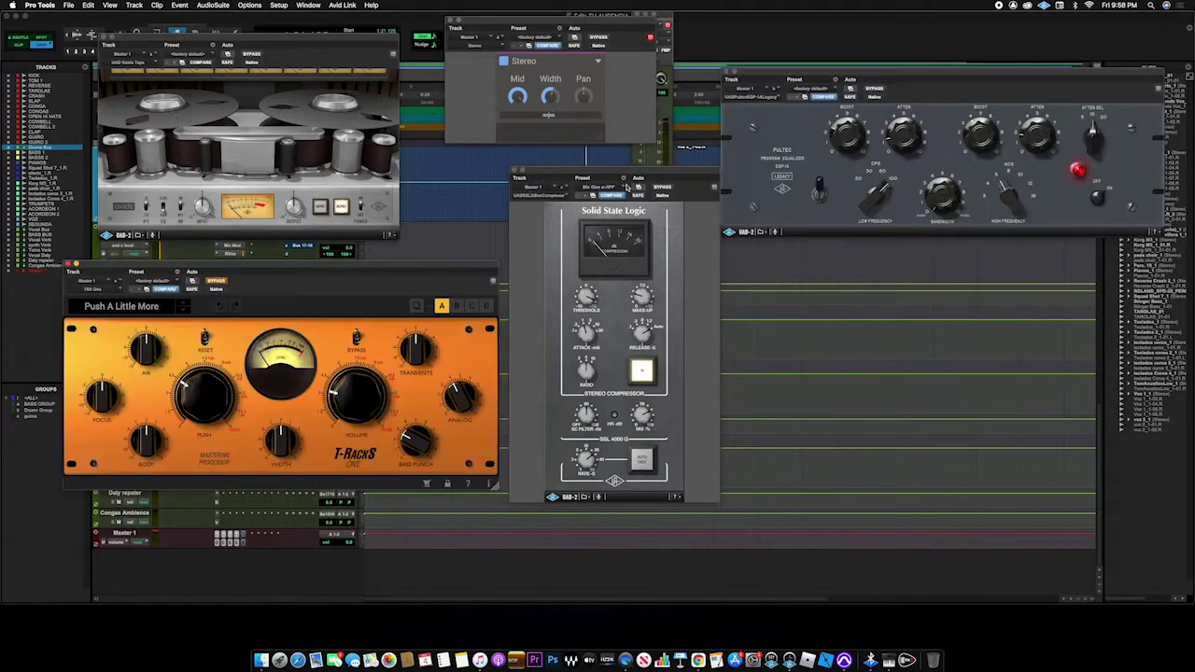
{"action": "left_click_drag", "start_coordinate": [329, 272], "coordinate": [647, 211]}
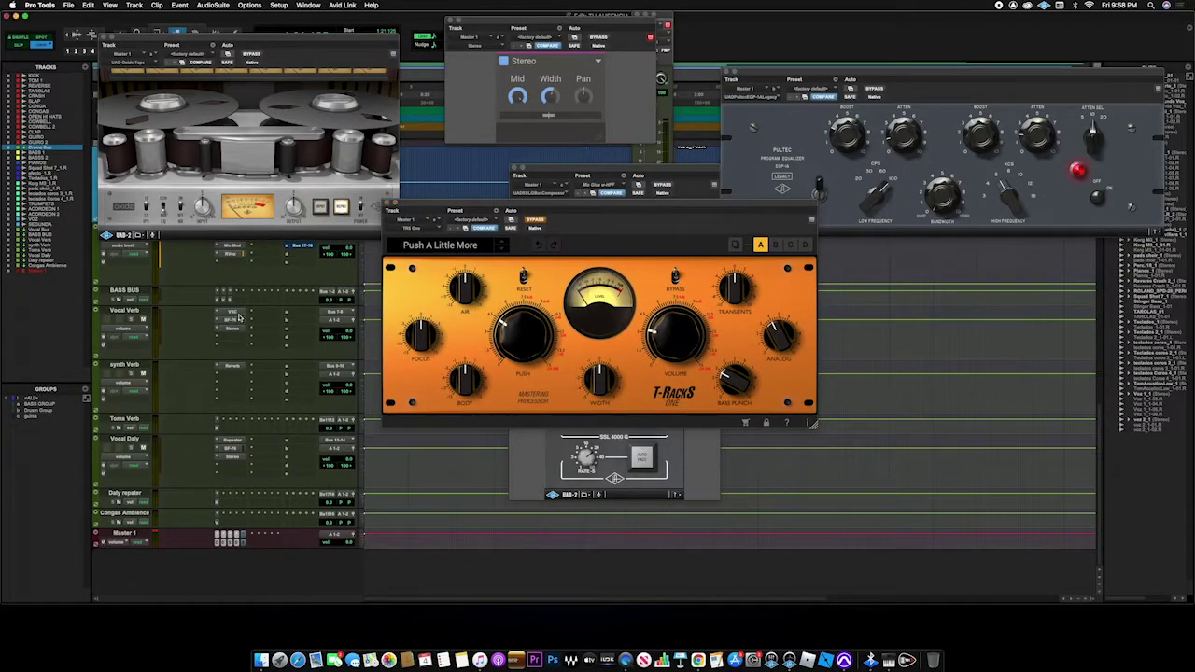
{"action": "left_click", "coordinate": [233, 314]}
{"action": "left_click_drag", "start_coordinate": [257, 20], "coordinate": [191, 250]}
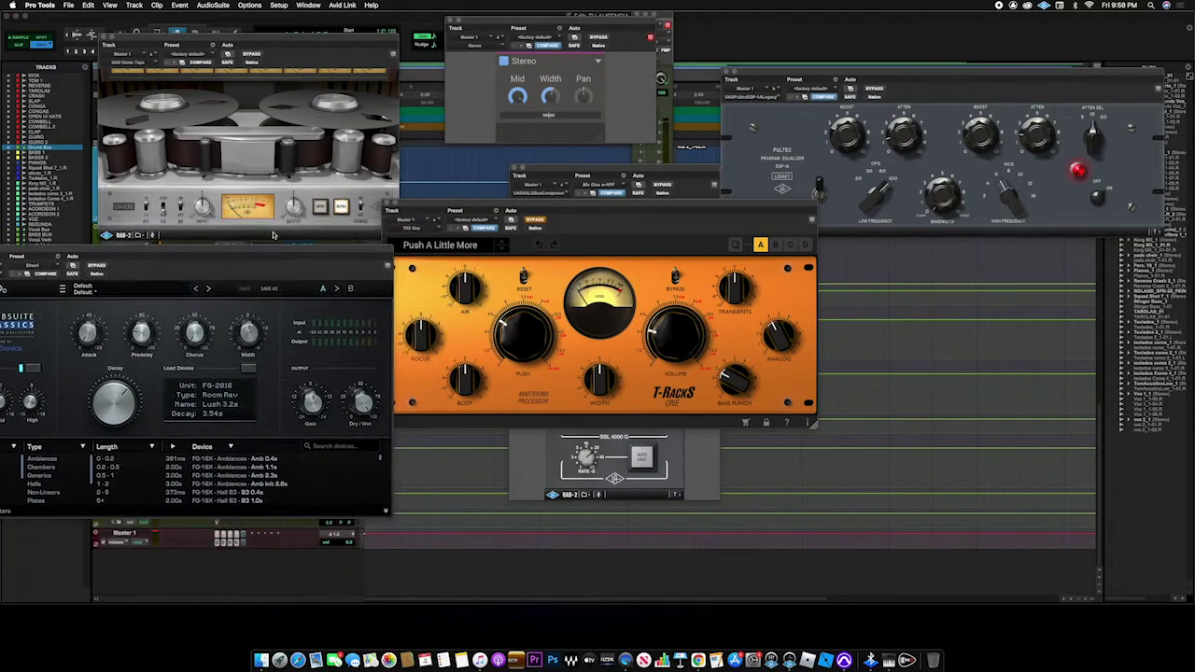
{"action": "left_click_drag", "start_coordinate": [489, 206], "coordinate": [839, 295]}
{"action": "left_click_drag", "start_coordinate": [584, 171], "coordinate": [523, 168]}
{"action": "left_click_drag", "start_coordinate": [854, 295], "coordinate": [821, 280]}
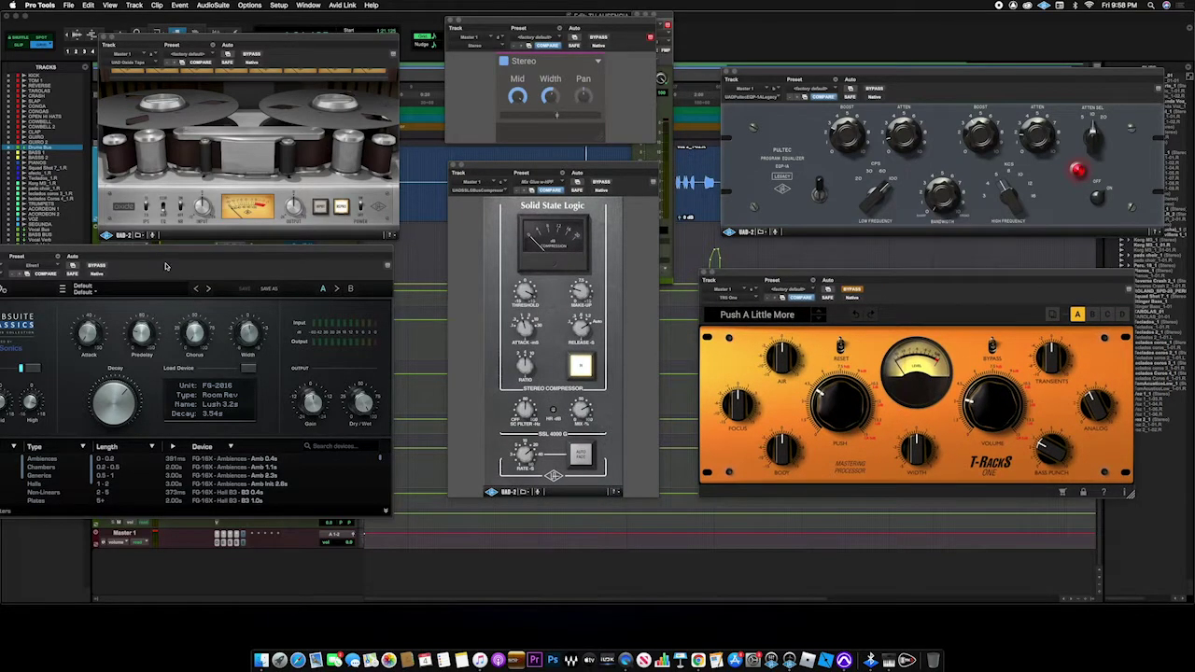
{"action": "left_click_drag", "start_coordinate": [160, 252], "coordinate": [463, 338]}
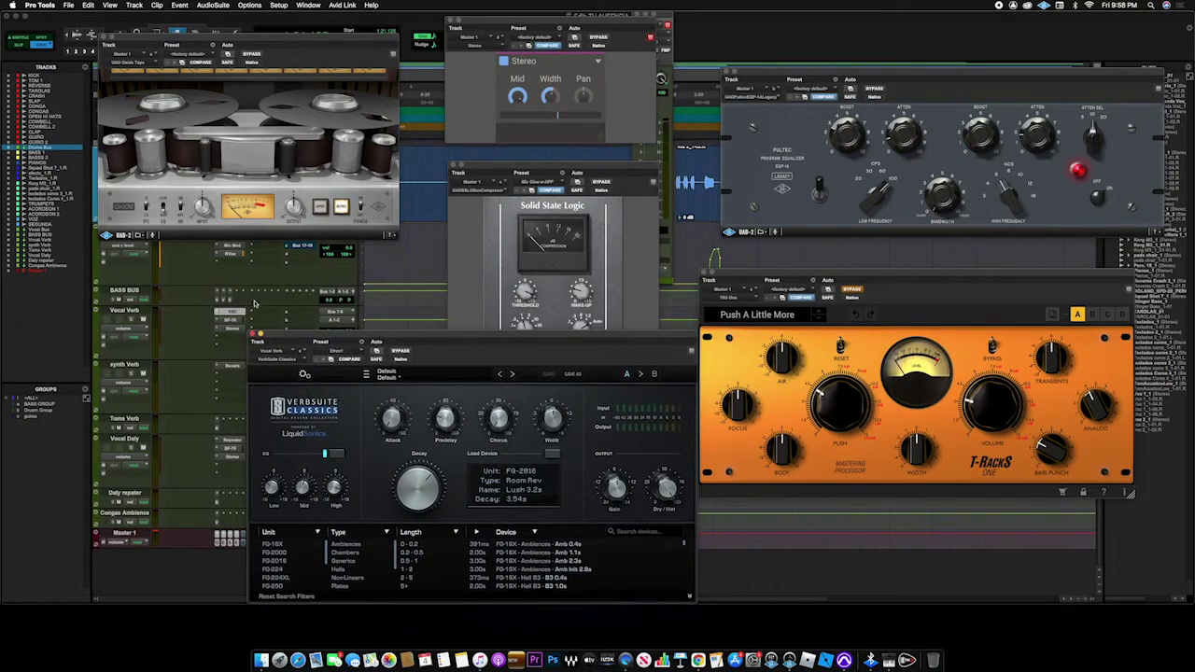
- Open the Neve 1073 Legacy on the SEGUNDA track and arrange it with the Verbsuite Classics and SSL compressor windows without overlap
{"action": "scroll", "coordinate": [256, 304], "scroll_direction": "up", "scroll_amount": 3}
{"action": "left_click", "coordinate": [239, 266]}
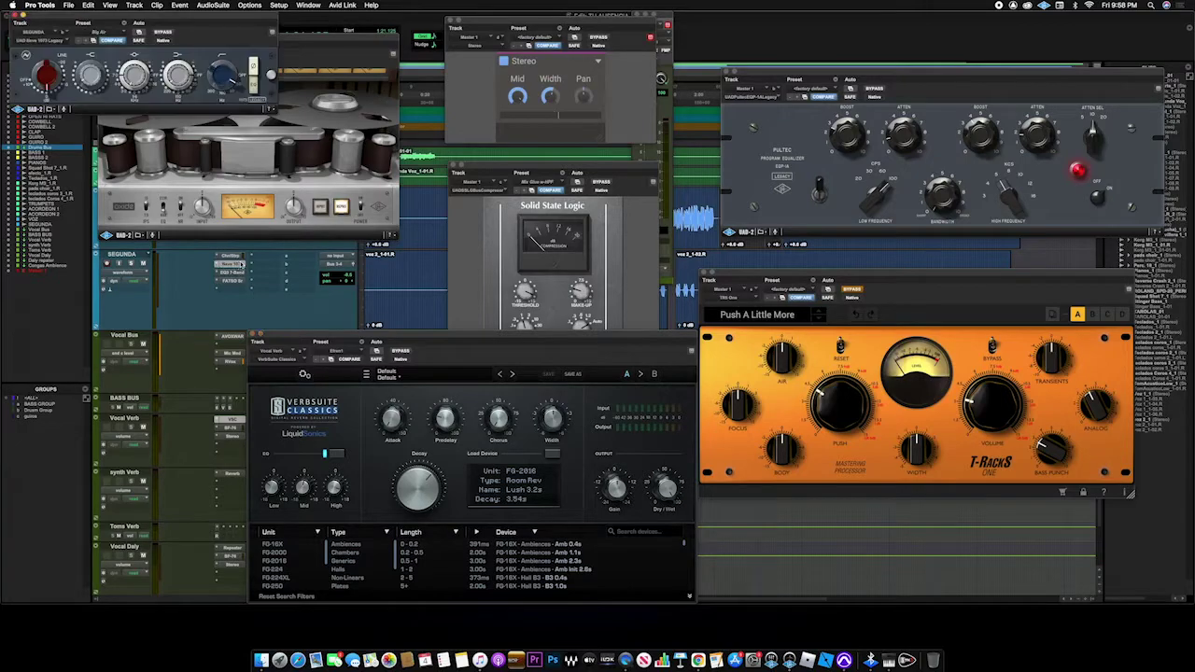
{"action": "left_click_drag", "start_coordinate": [168, 24], "coordinate": [174, 256]}
{"action": "left_click_drag", "start_coordinate": [392, 339], "coordinate": [430, 266]}
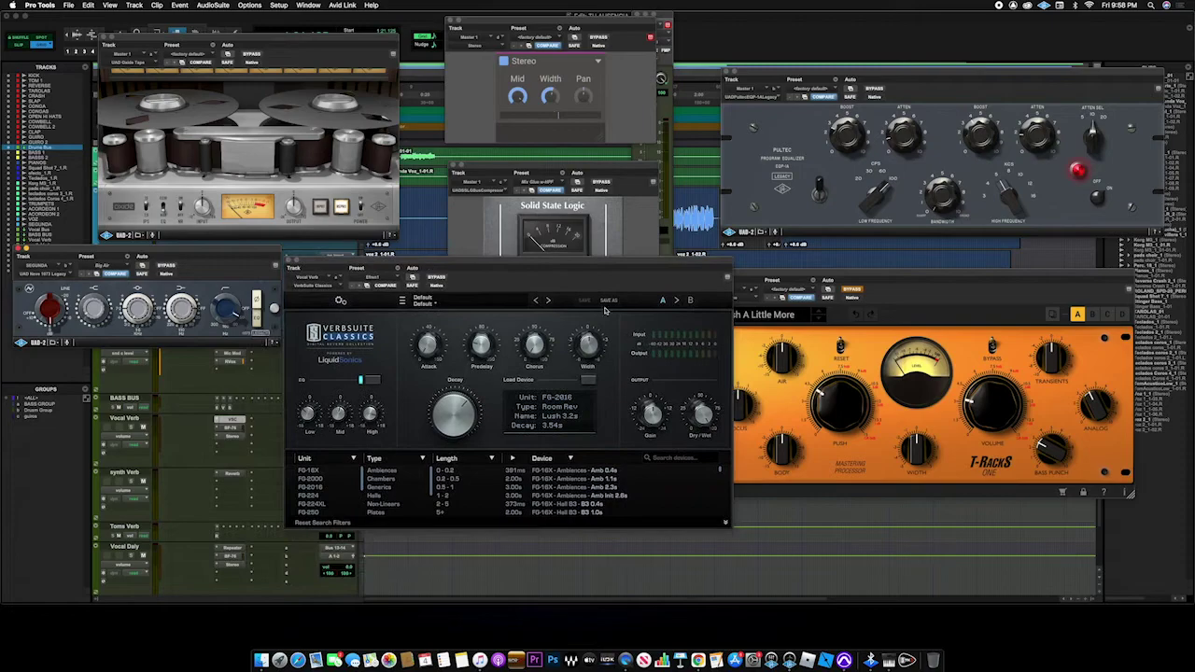
{"action": "left_click_drag", "start_coordinate": [571, 168], "coordinate": [615, 173]}
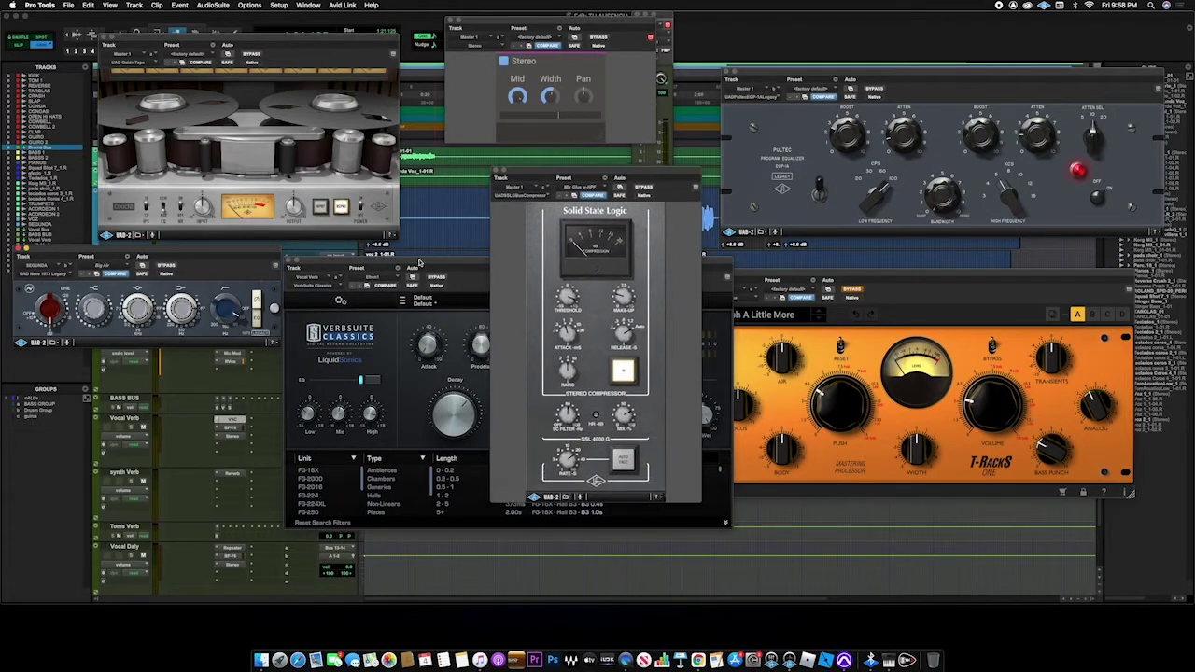
{"action": "left_click_drag", "start_coordinate": [388, 269], "coordinate": [612, 513]}
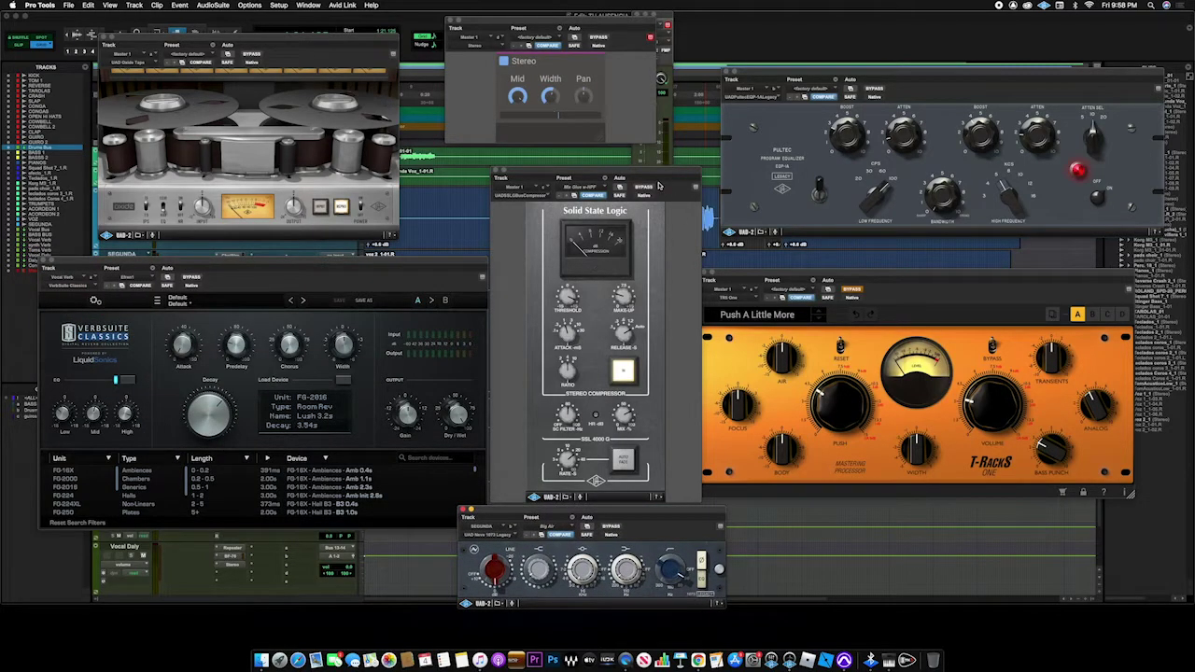